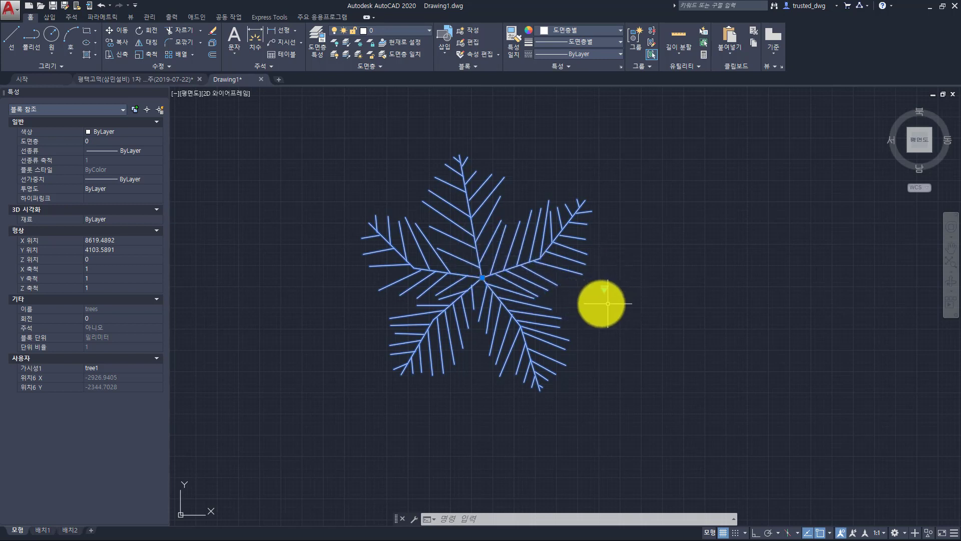
- Switch the trees block's visibility state to tree2, tree3 and back to tree1, and deselect the block
click(604, 289)
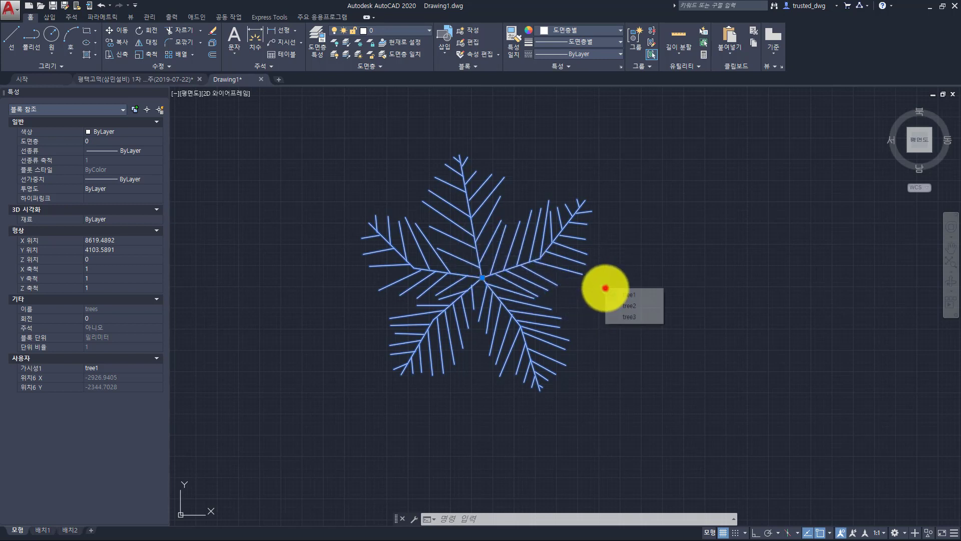
click(621, 308)
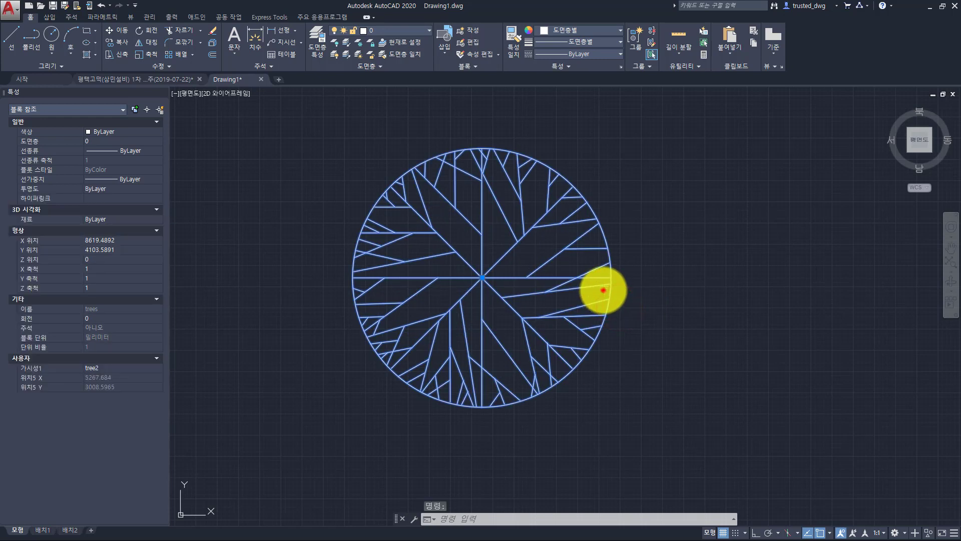
click(602, 288)
click(623, 319)
click(604, 289)
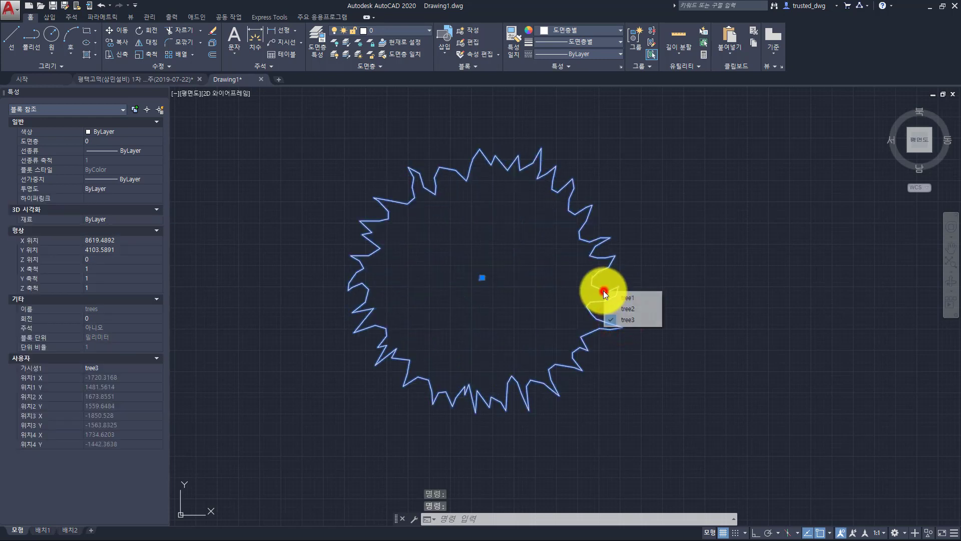
click(619, 298)
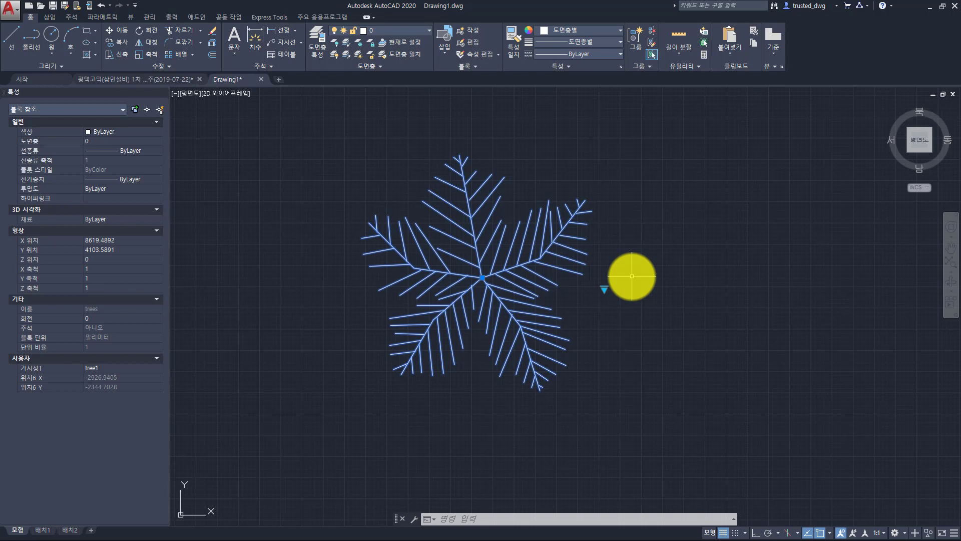
key(Escape)
key(Escape)
key(Escape)
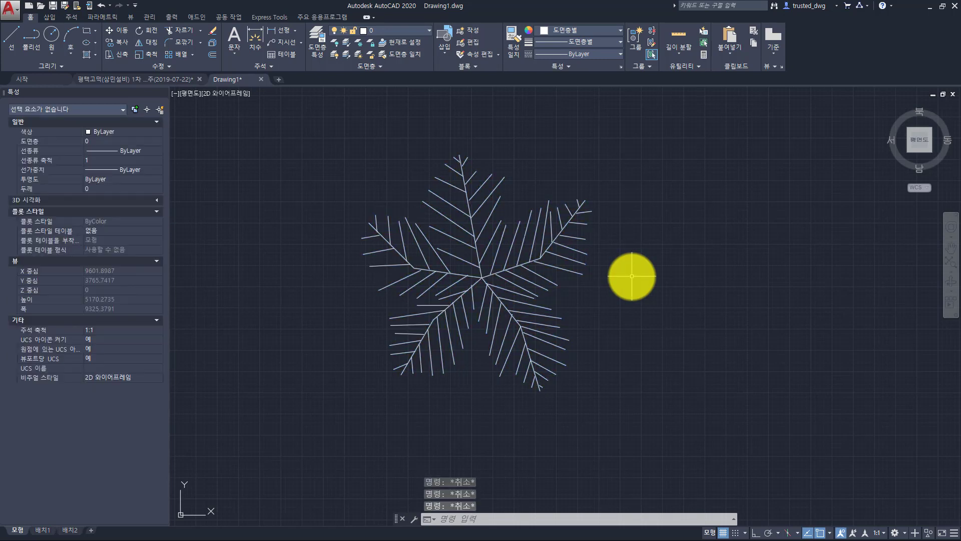
- In the open 2019-07-22 drawing, copy the 방수기구함 sign block from its lower-left corner to the cabinet frame's top-left corner
click(159, 78)
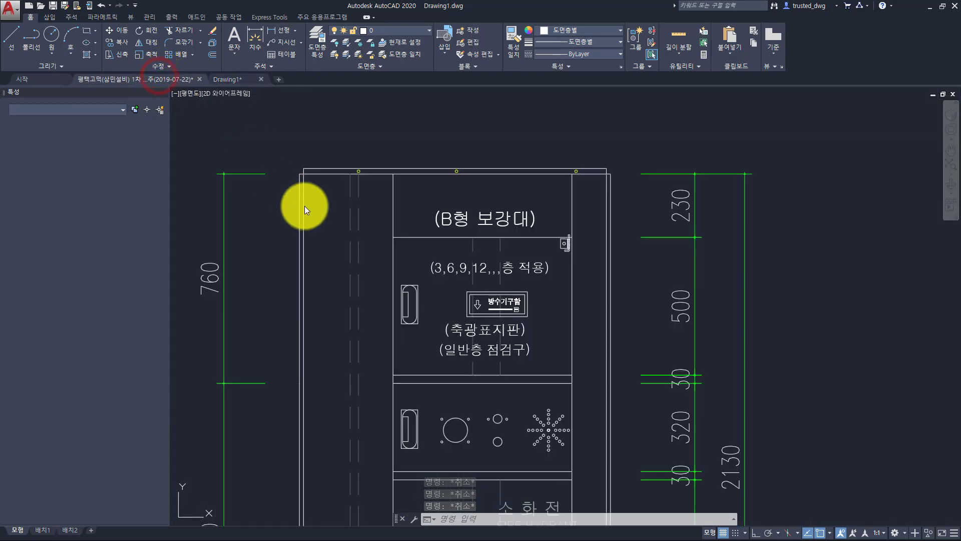
key(Escape)
click(519, 301)
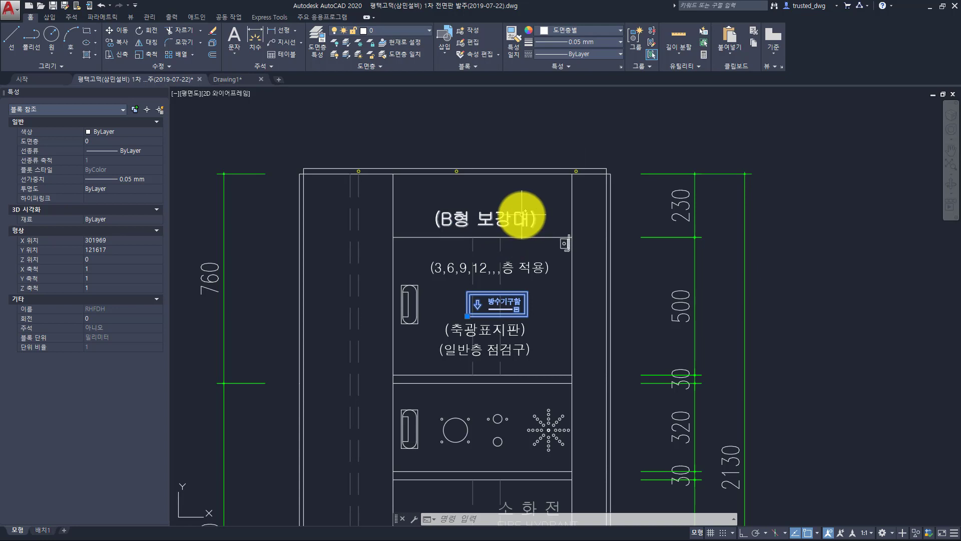
text(CP)
key(Return)
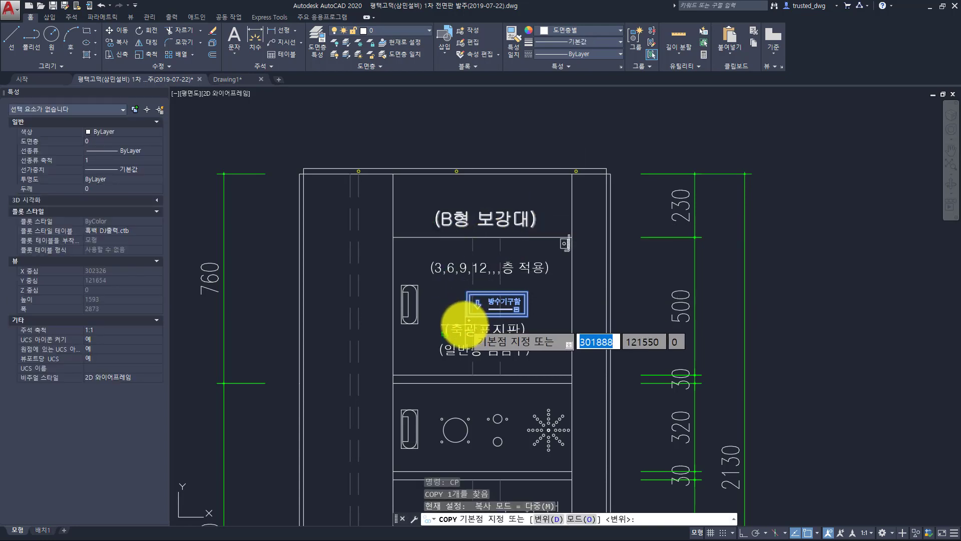
click(466, 316)
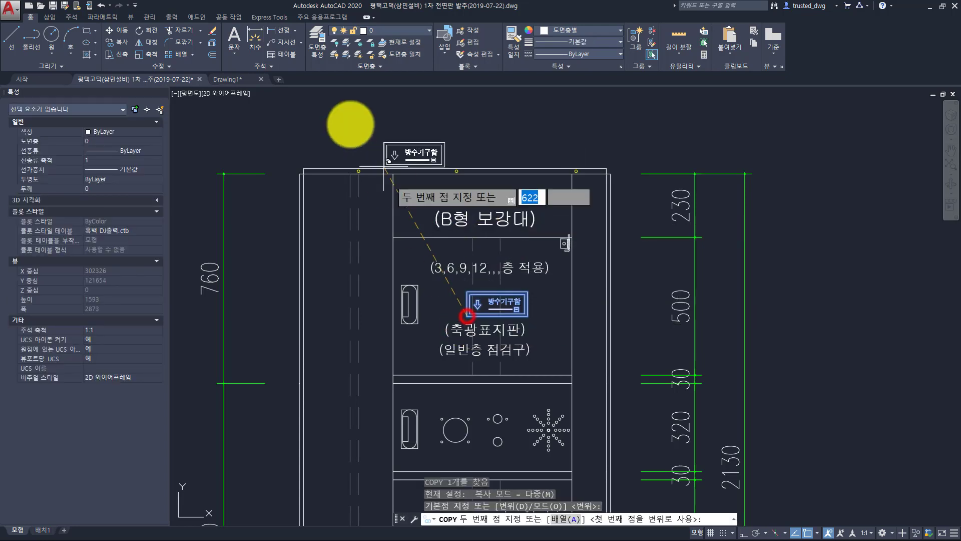
click(303, 165)
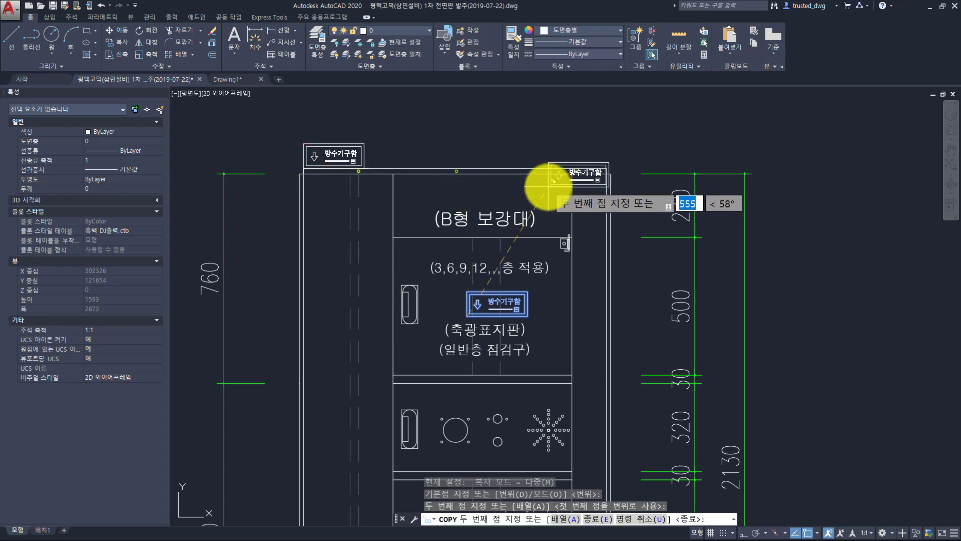
key(Escape)
key(Escape)
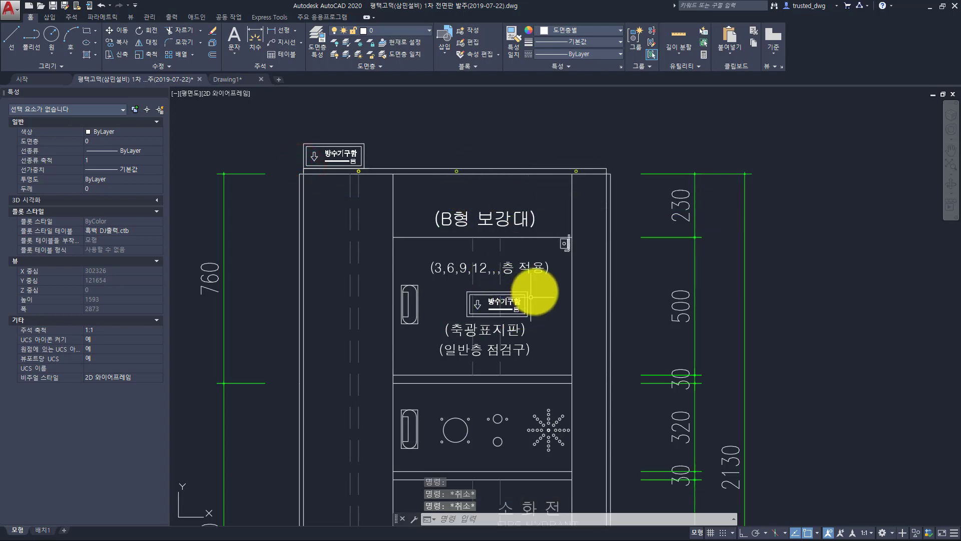
- Copy the original 방수기구함 sign block from its lower-right corner to the cabinet frame's top-right corner
click(534, 293)
click(527, 302)
text(co)
key(space)
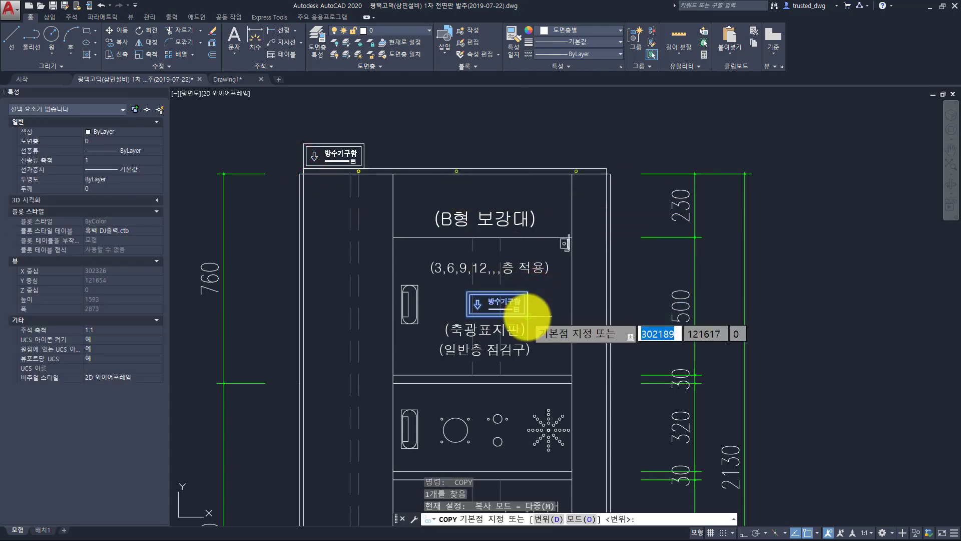
click(528, 316)
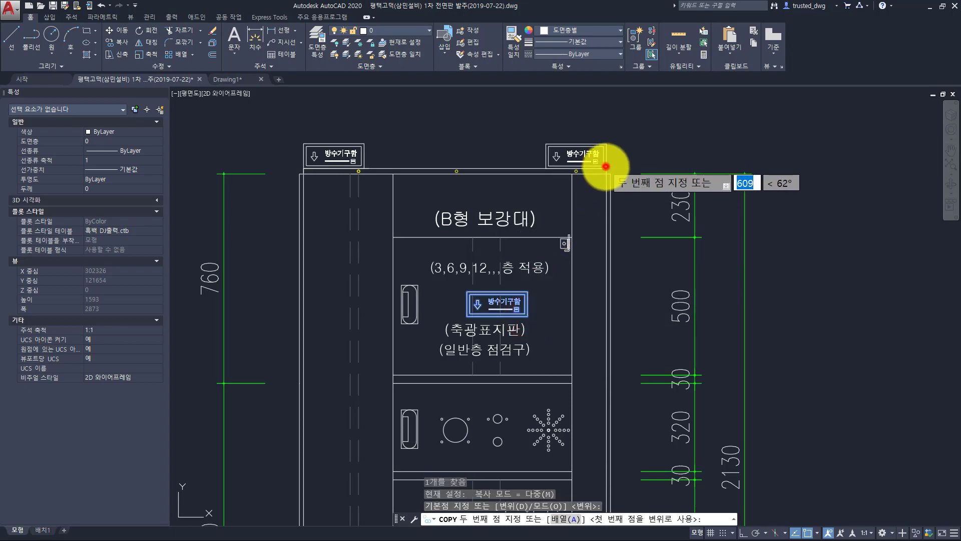
click(605, 167)
key(Escape)
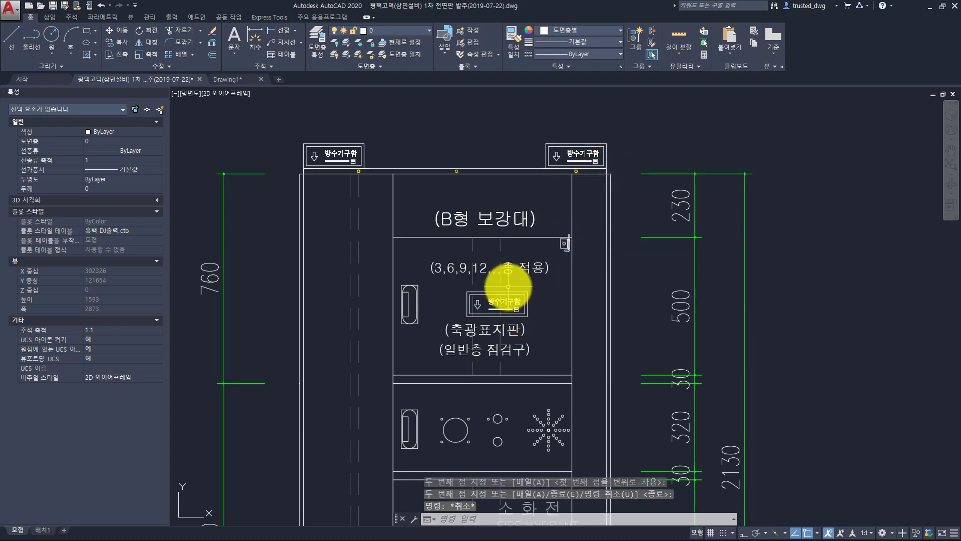
- Copy the sign block to the clipboard with its lower-right corner as base point and paste it on top of the right-hand copy
click(520, 298)
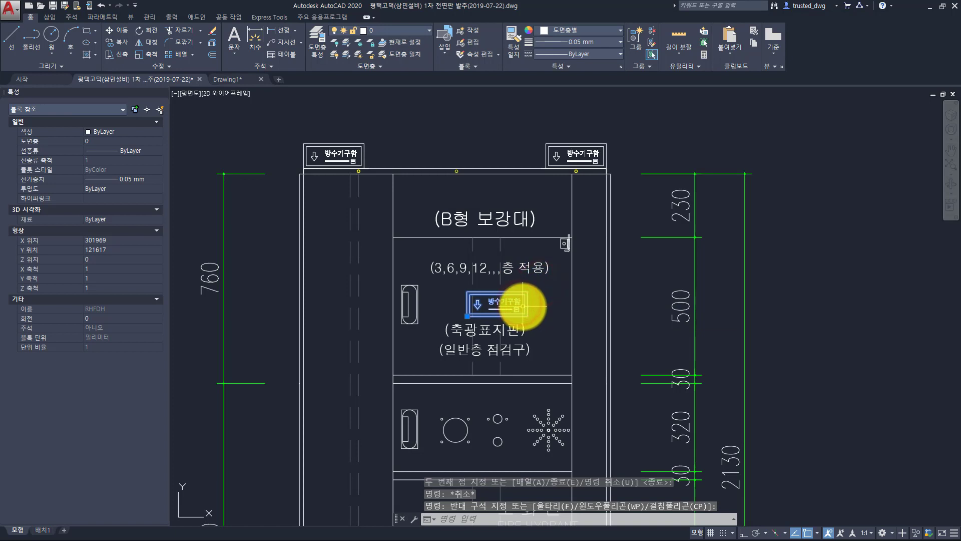
key(ctrl+shift+c)
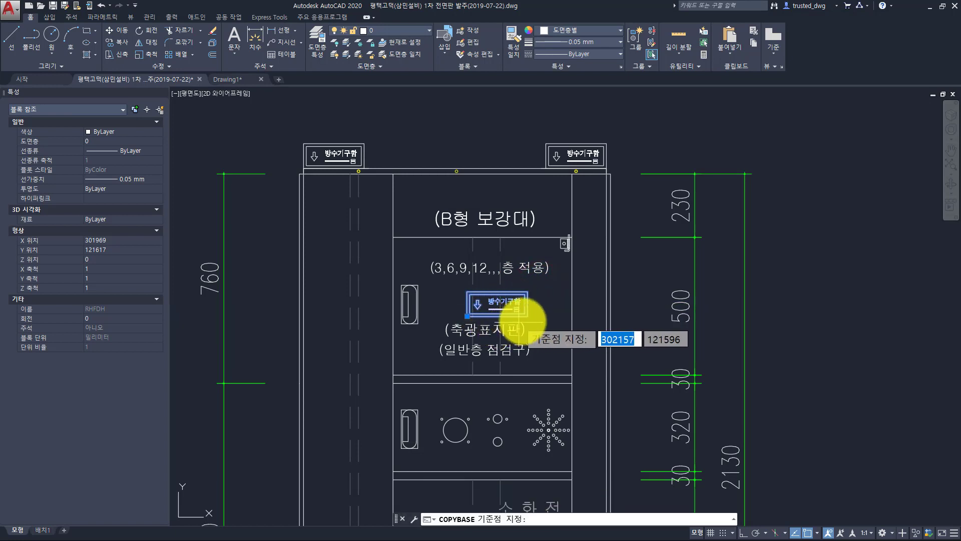
click(508, 305)
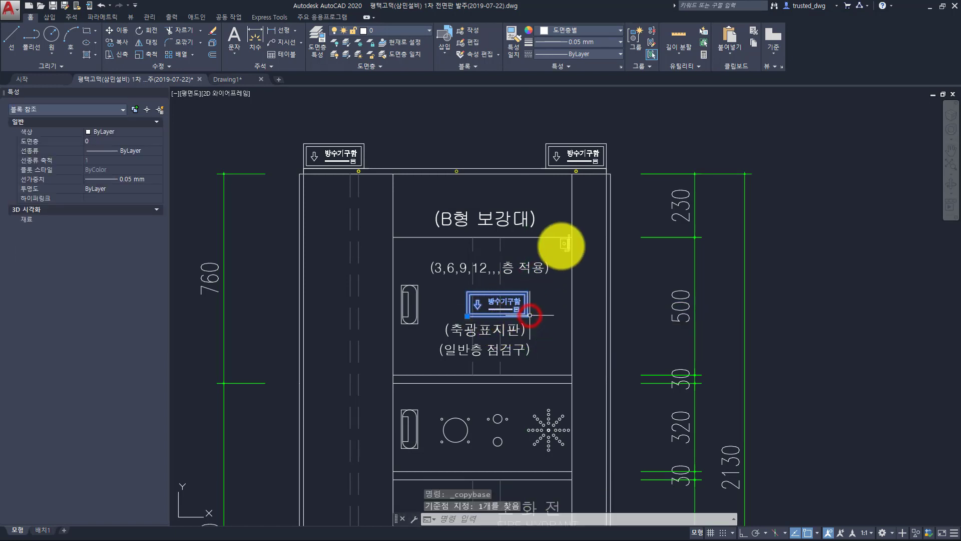
key(ctrl+v)
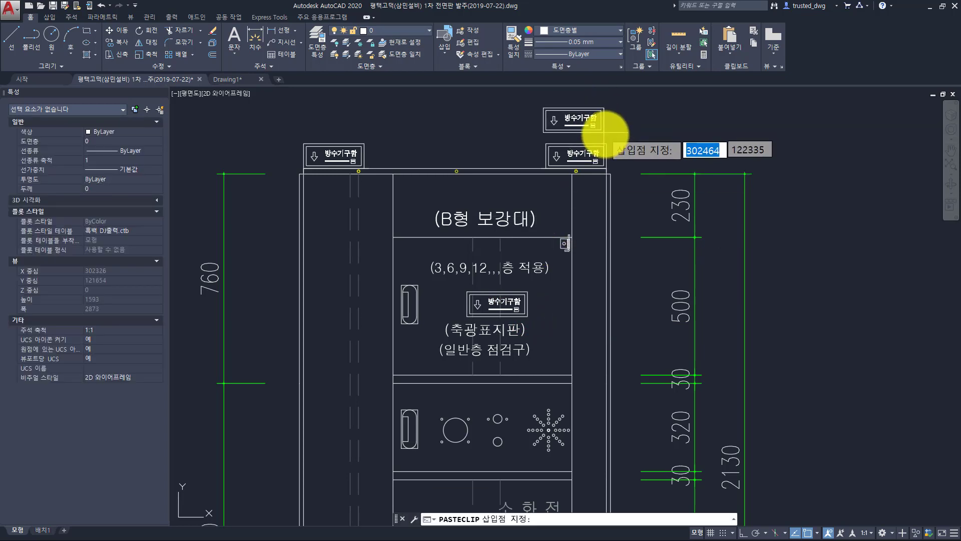
click(607, 142)
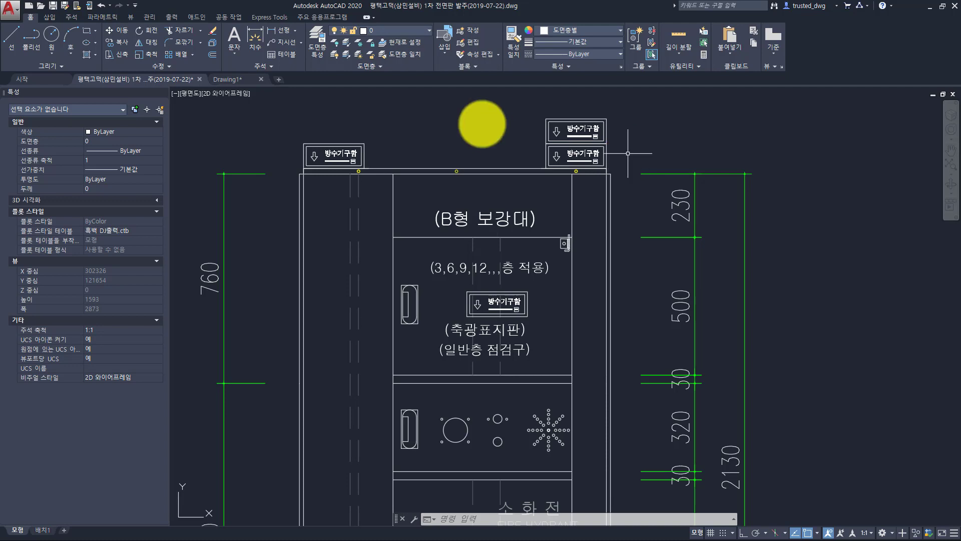
- Return to Drawing1 and examine the 방수기구함 sign block beside the tree up close
click(239, 79)
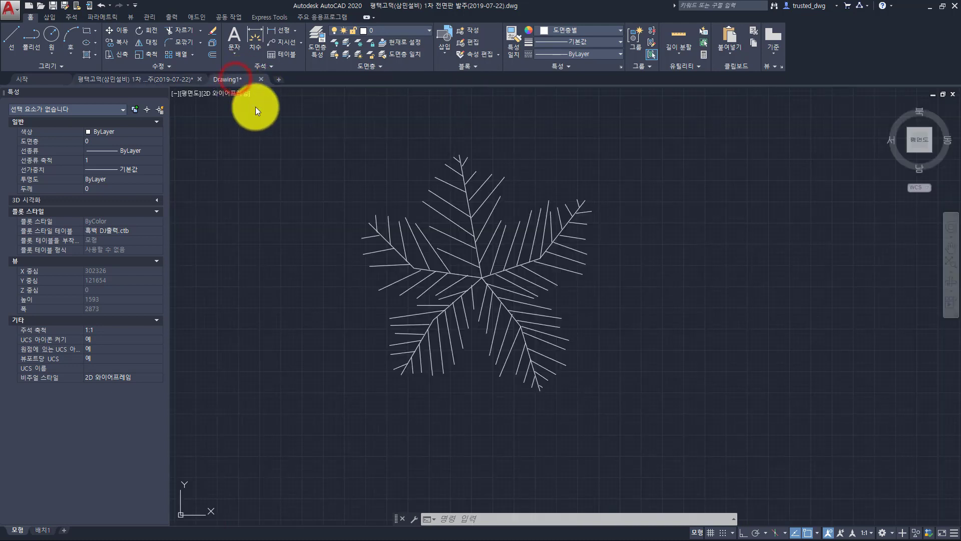
key(Escape)
scroll(311, 211, down, 4)
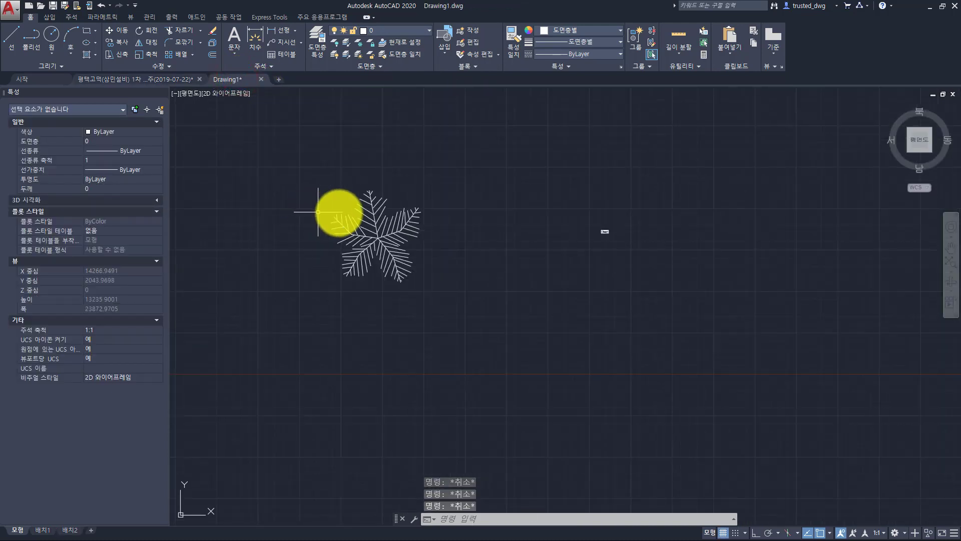
scroll(626, 225, up, 6)
scroll(438, 262, up, 8)
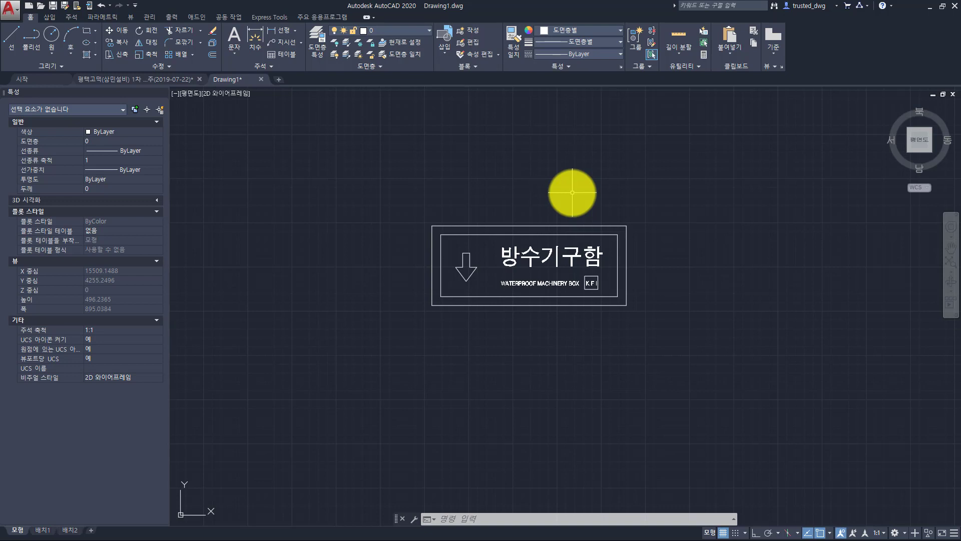
- Insert an RHFDH block above and left of the existing sign, cycling its insertion point to the midpoint of its top edge
text(i)
key(Return)
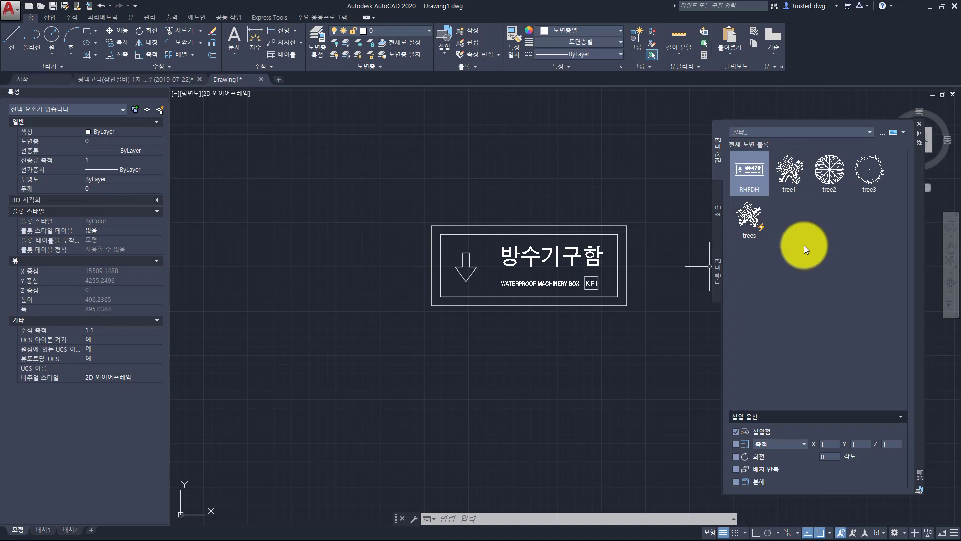
click(752, 179)
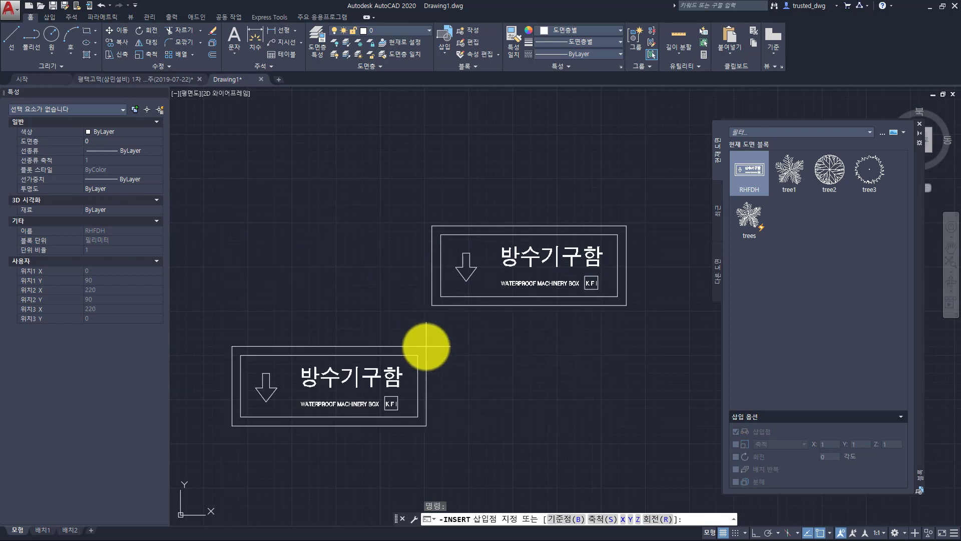
scroll(423, 354, down, 2)
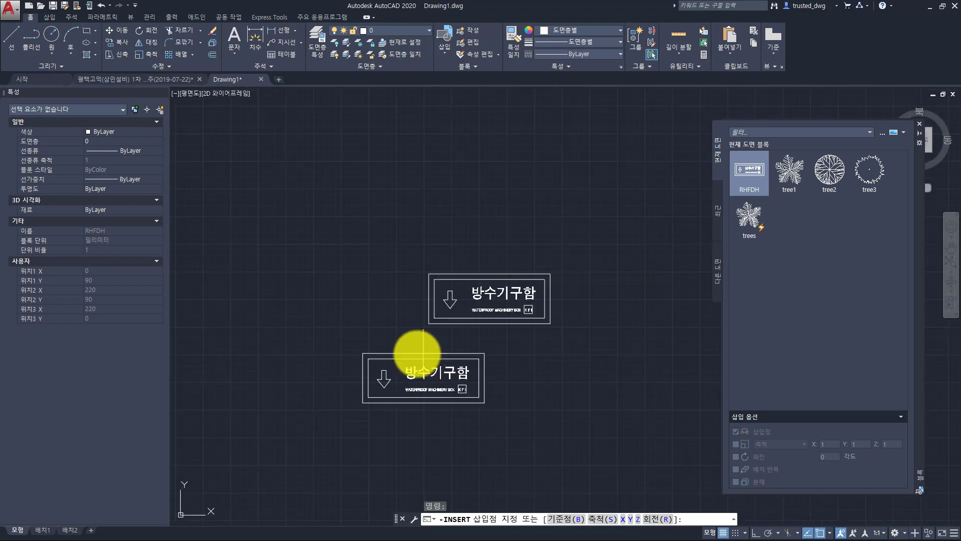
key(ctrl)
key(ctrl)
key(ctrl)
key(ctrl)
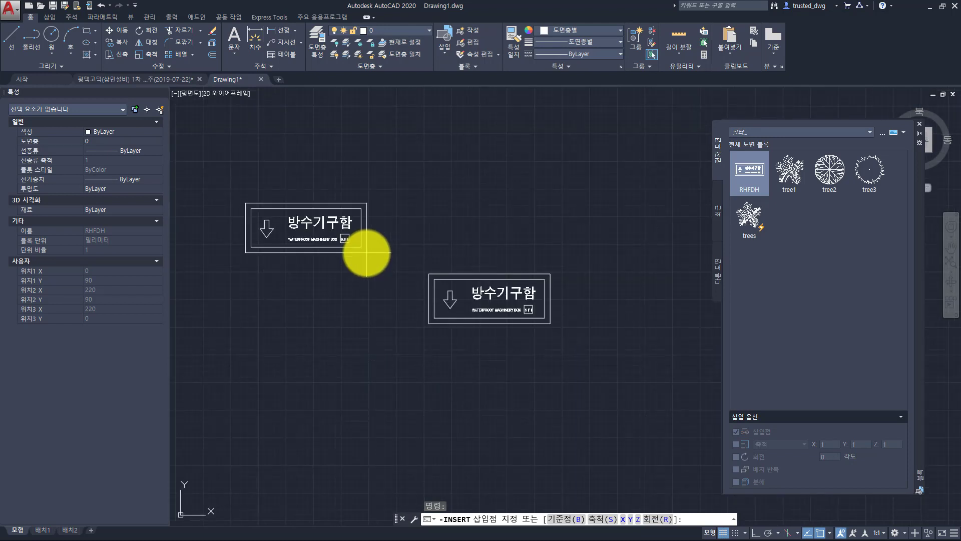
click(408, 195)
click(476, 157)
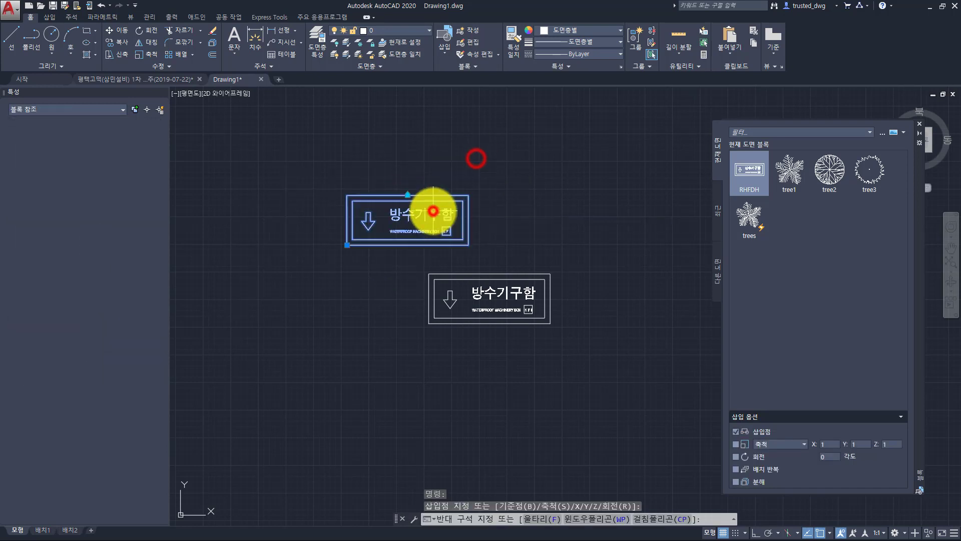
key(Escape)
- Insert two more RHFDH blocks: one by its top-left corner at the upper right, one by its top-right corner below the existing sign
click(816, 245)
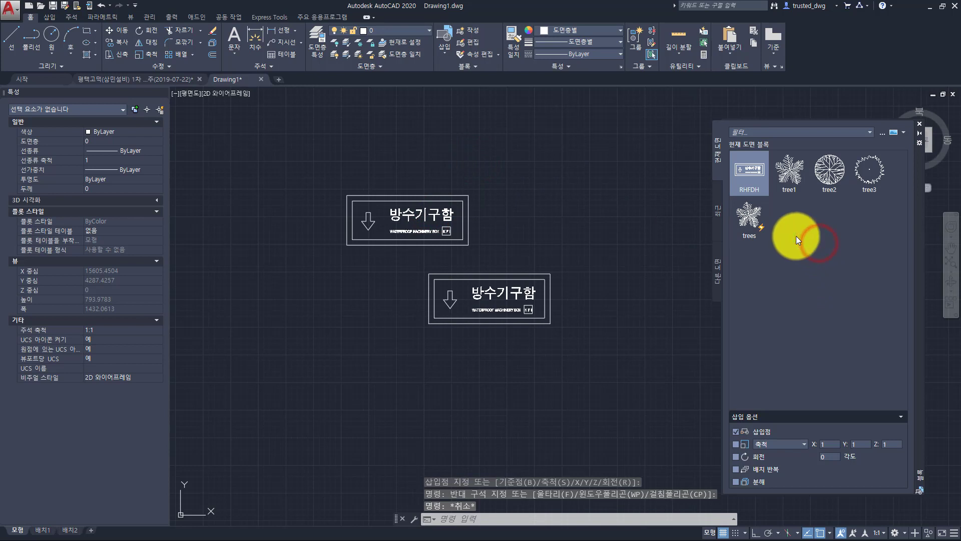
click(757, 181)
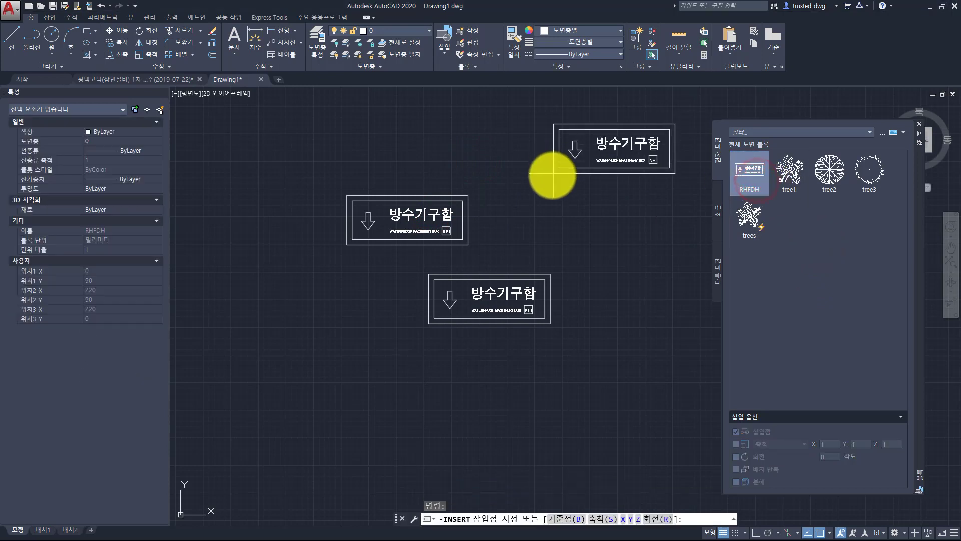
click(551, 175)
click(746, 173)
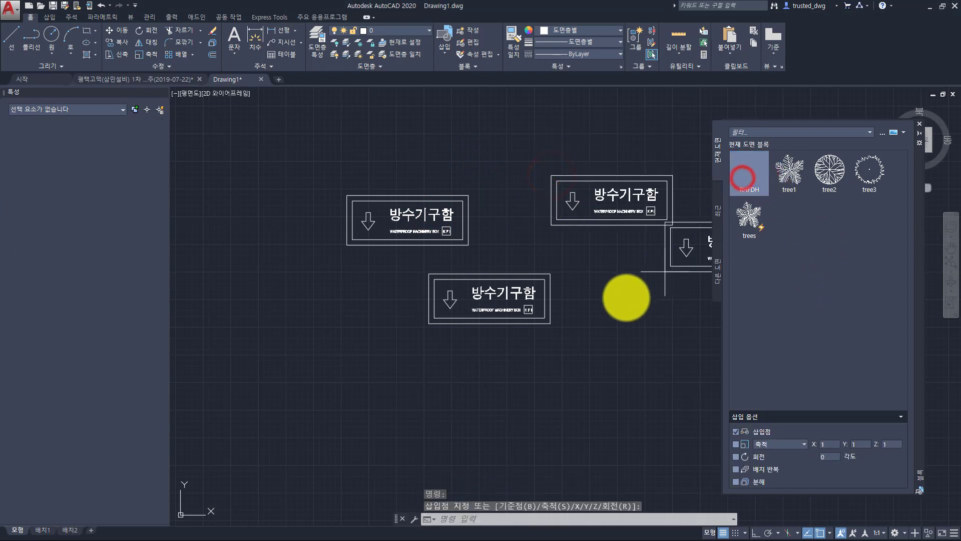
click(569, 375)
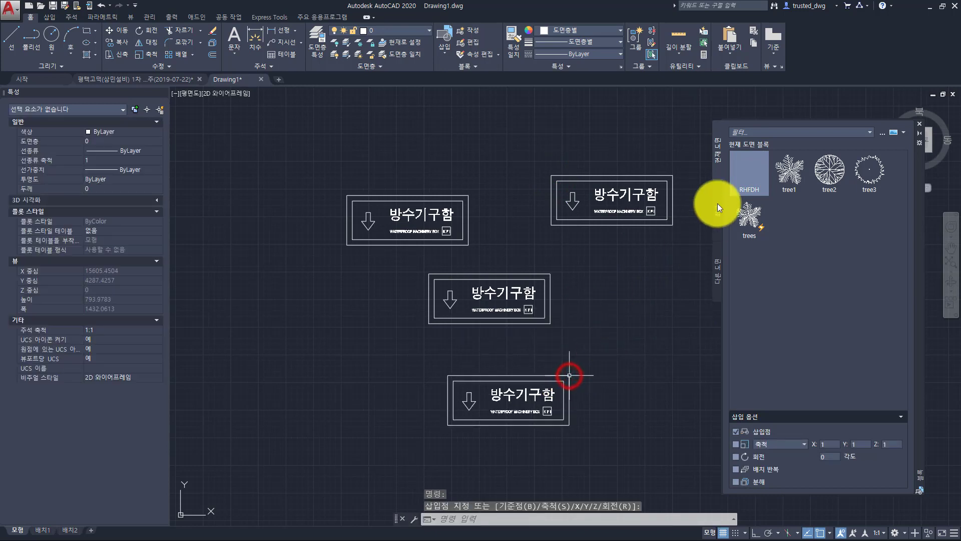
- Insert another RHFDH block to the left of the other signs, cycling its insertion point to its top-right corner
click(743, 175)
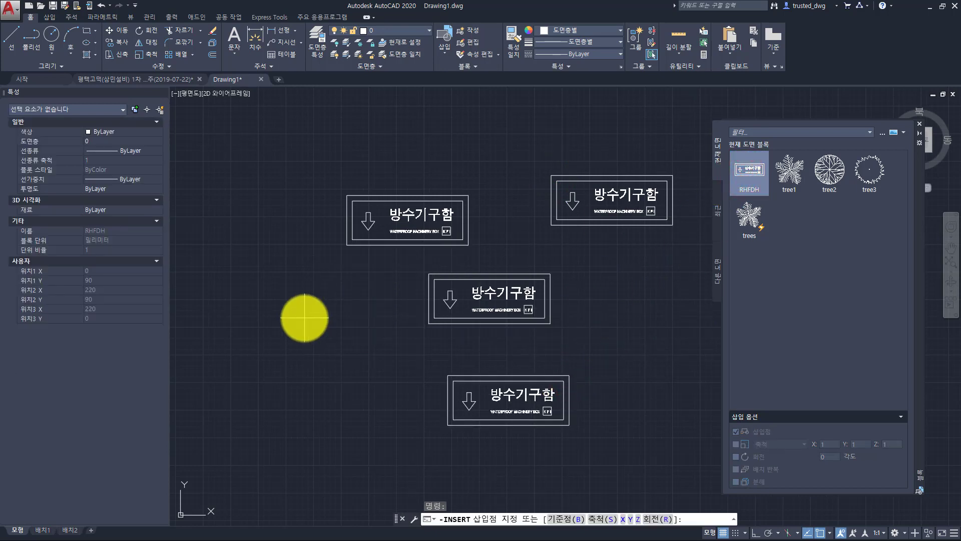
key(ctrl)
key(ctrl)
key(ctrl)
key(ctrl)
key(ctrl)
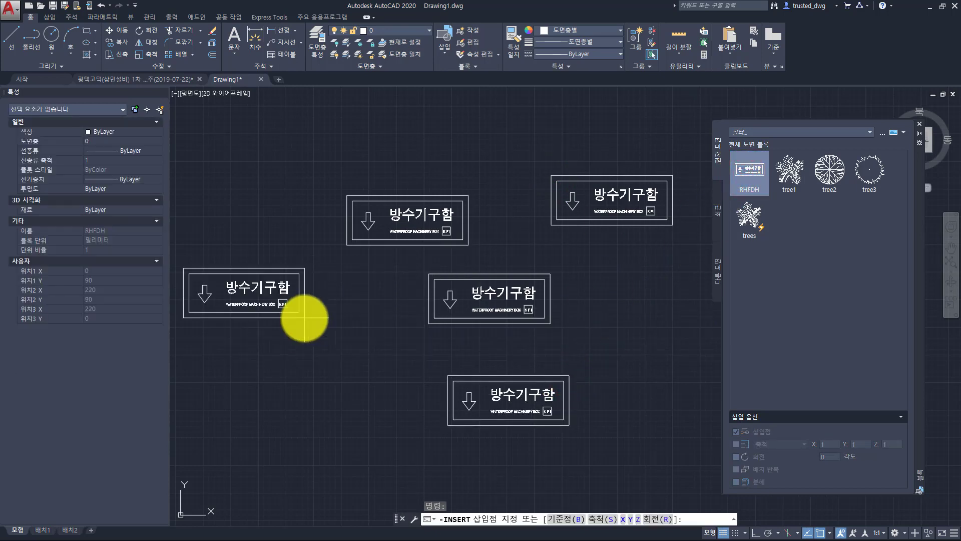
key(ctrl)
key(ctrl)
key(ctrl)
key(ctrl)
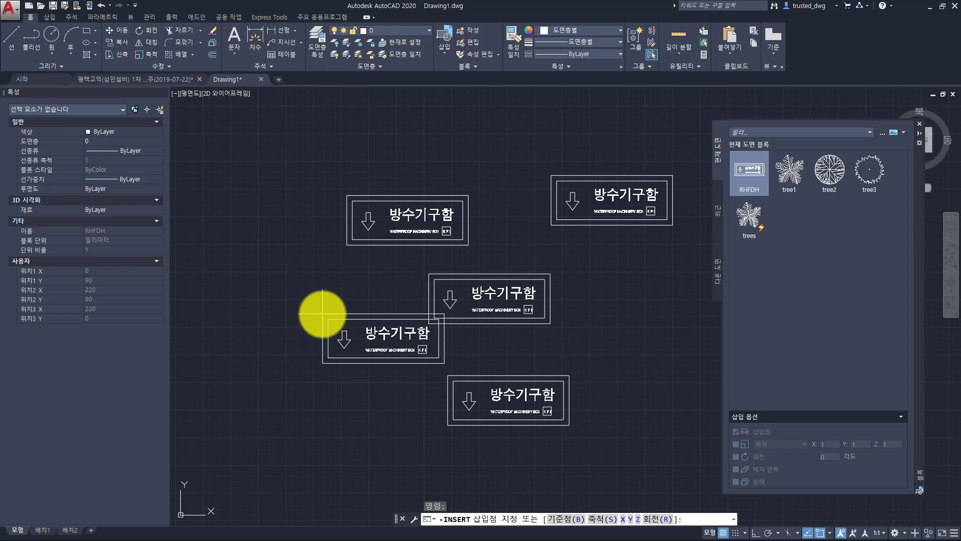
click(282, 335)
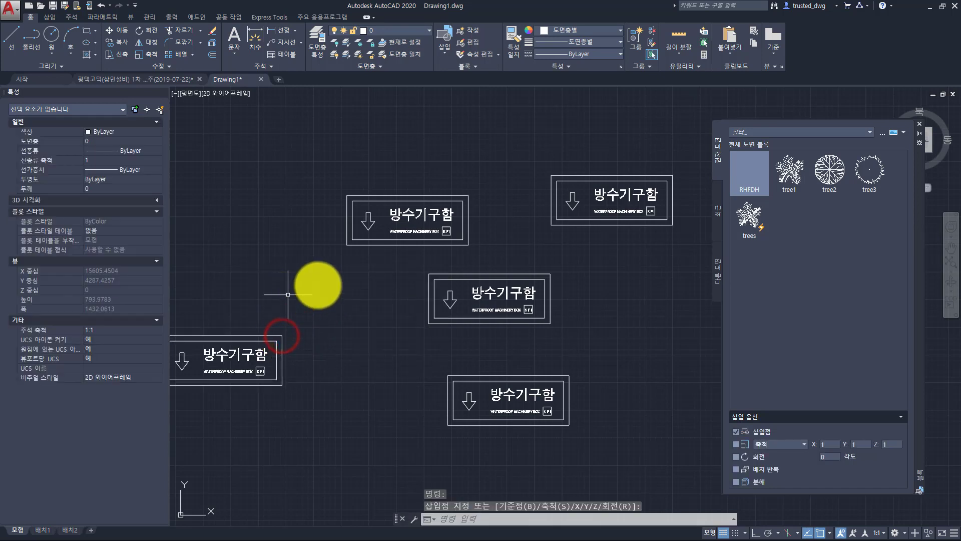
- Select the upper-left sign block to inspect its alignment grip and properties, and clear the selection
middle_drag(293, 294, 326, 283)
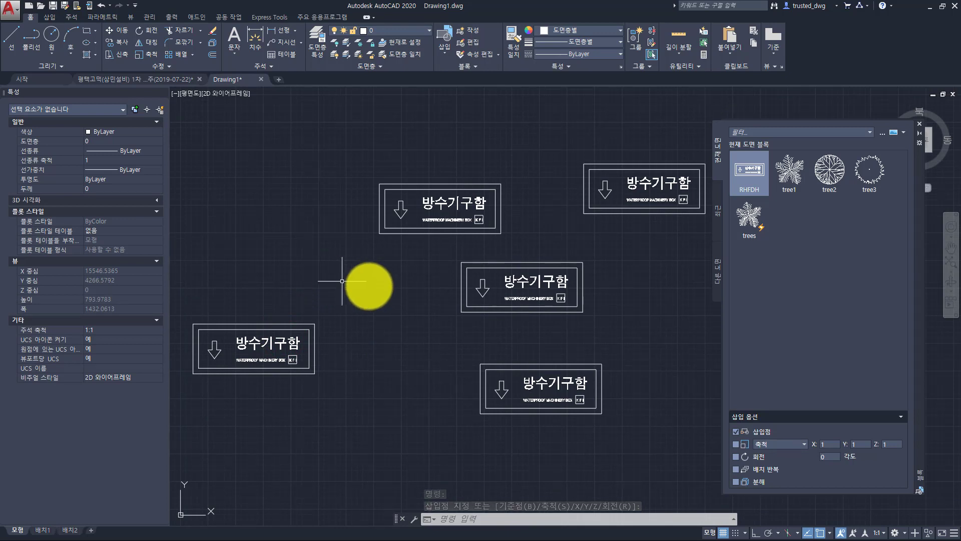
click(386, 285)
click(326, 163)
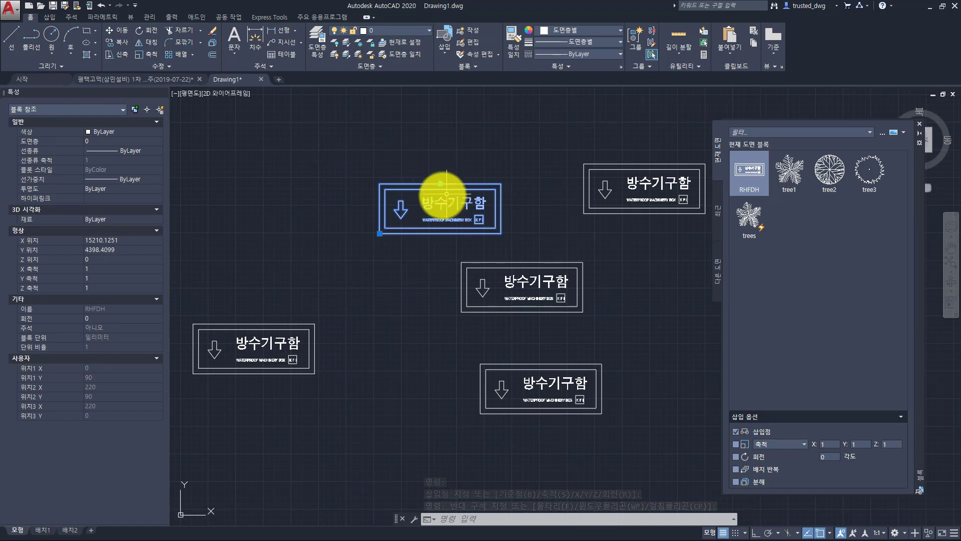
key(Escape)
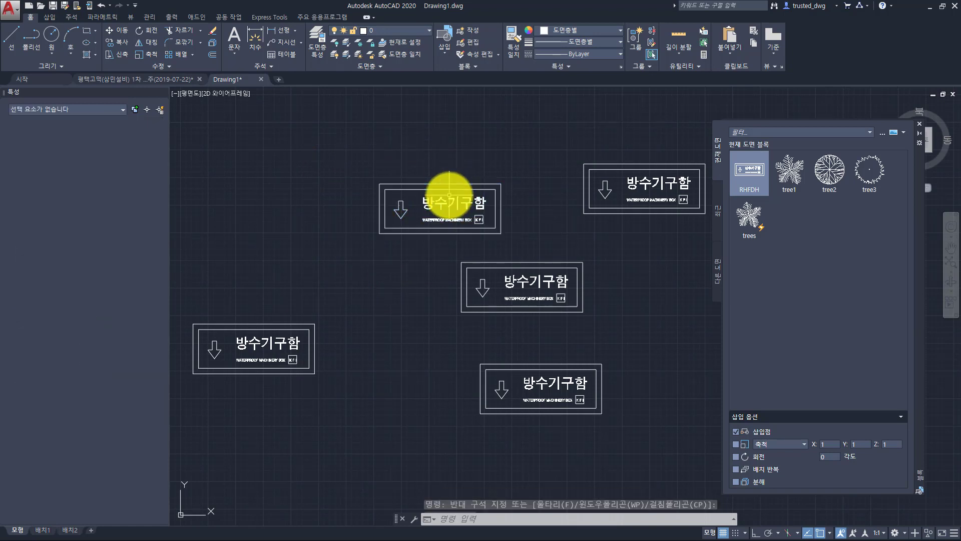
- Draw a three-segment line arching over the signs: a long rising slope, a nearly level stretch and a steep descent
scroll(449, 195, down, 4)
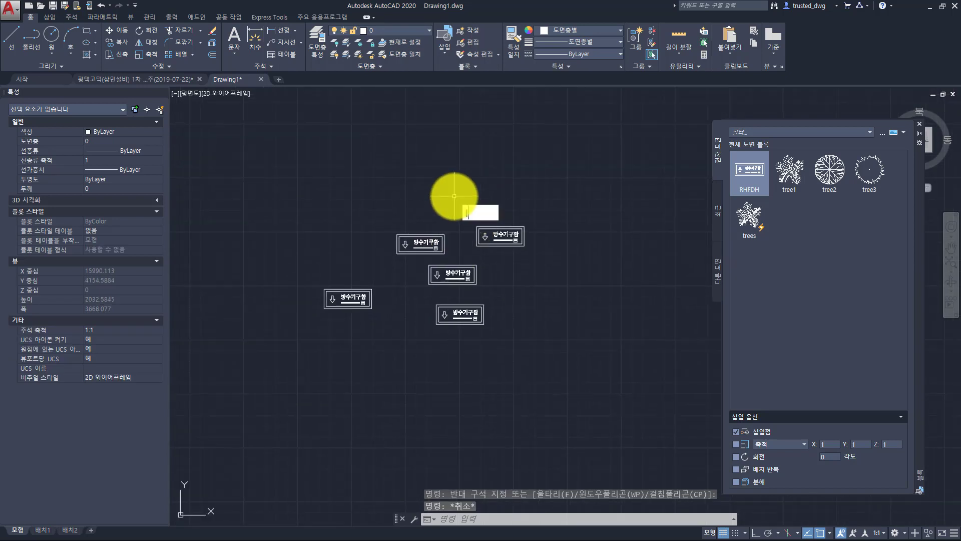
text(l)
key(space)
click(221, 291)
click(445, 137)
click(602, 126)
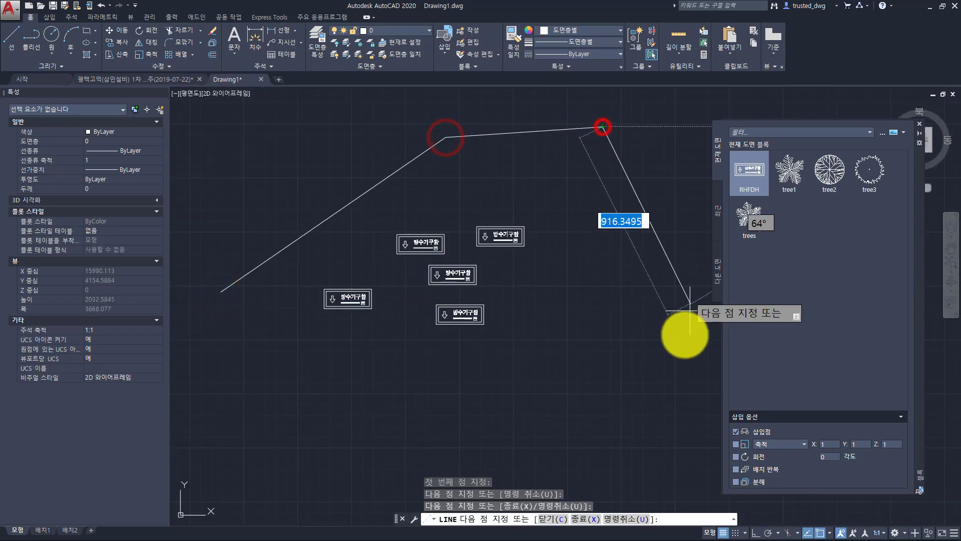
click(686, 339)
key(Escape)
key(Escape)
text(a)
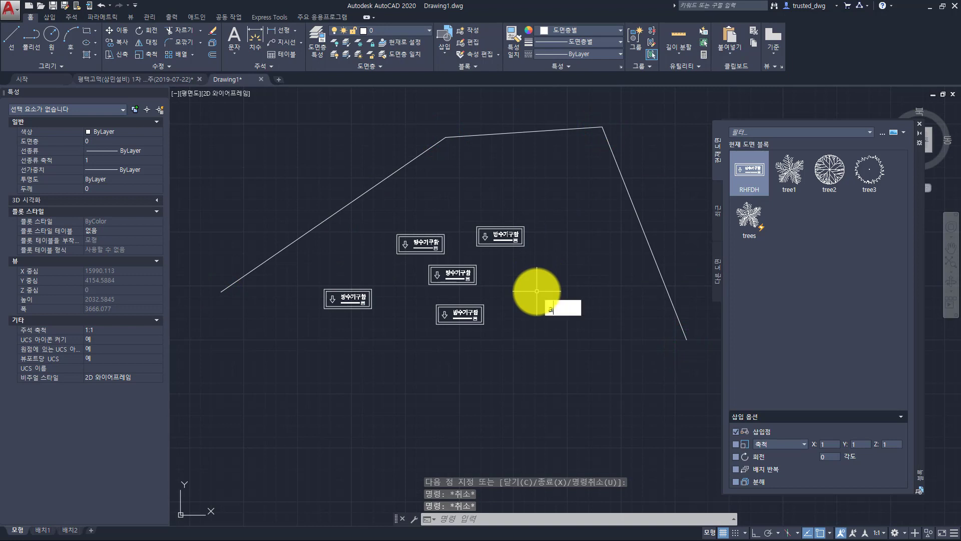
text(l)
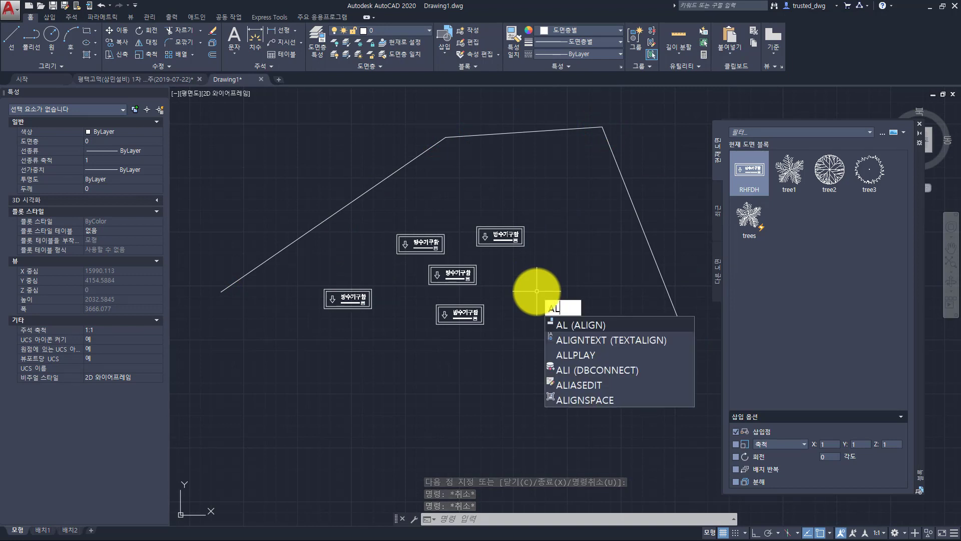
key(Escape)
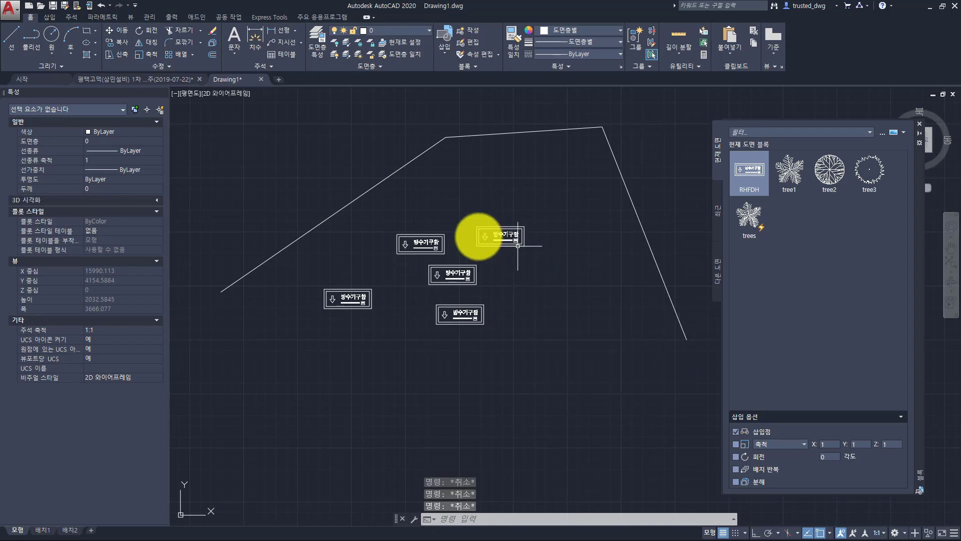
- Insert an RHFDH block with its top edge aligned to the underside of the rising sloped line
scroll(440, 232, up, 4)
scroll(483, 213, down, 2)
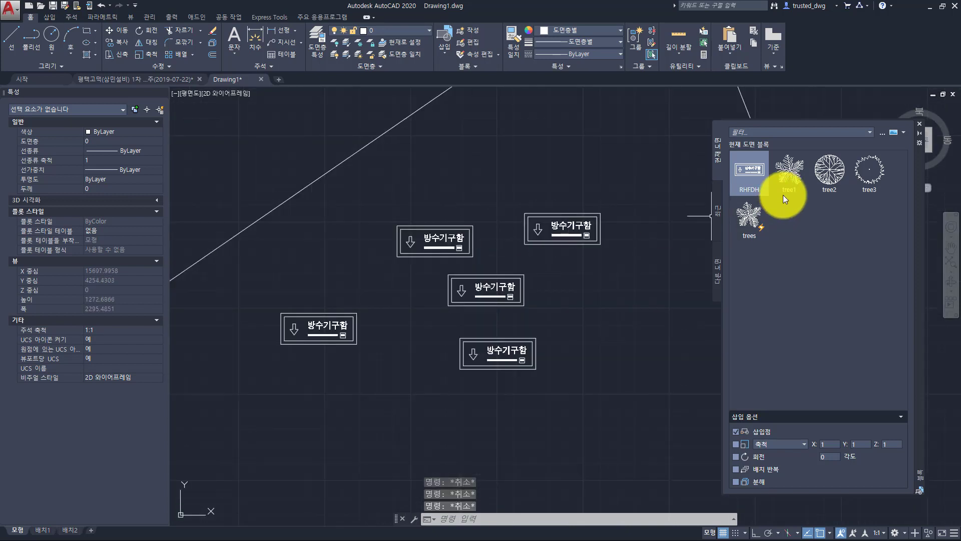
click(742, 175)
mouse_move(496, 183)
middle_down()
mouse_move(473, 228)
mouse_move(459, 229)
middle_up()
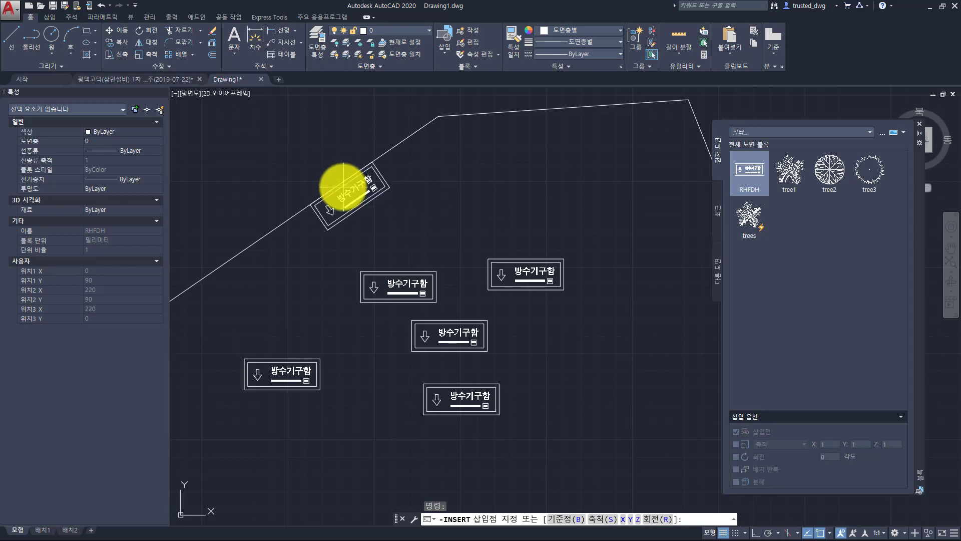
click(343, 186)
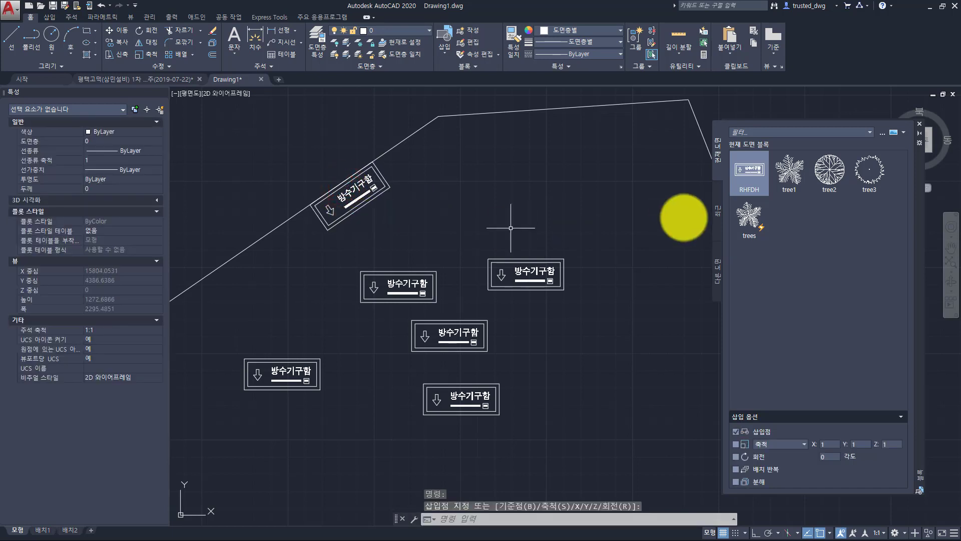
- Insert an RHFDH block aligned to the outer side of the steep descending line
click(747, 182)
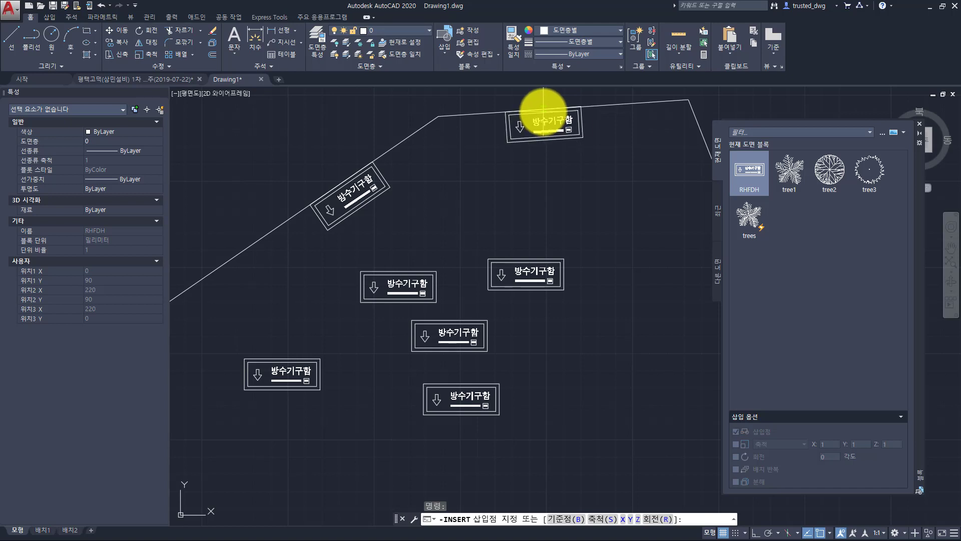
middle_drag(543, 106, 525, 208)
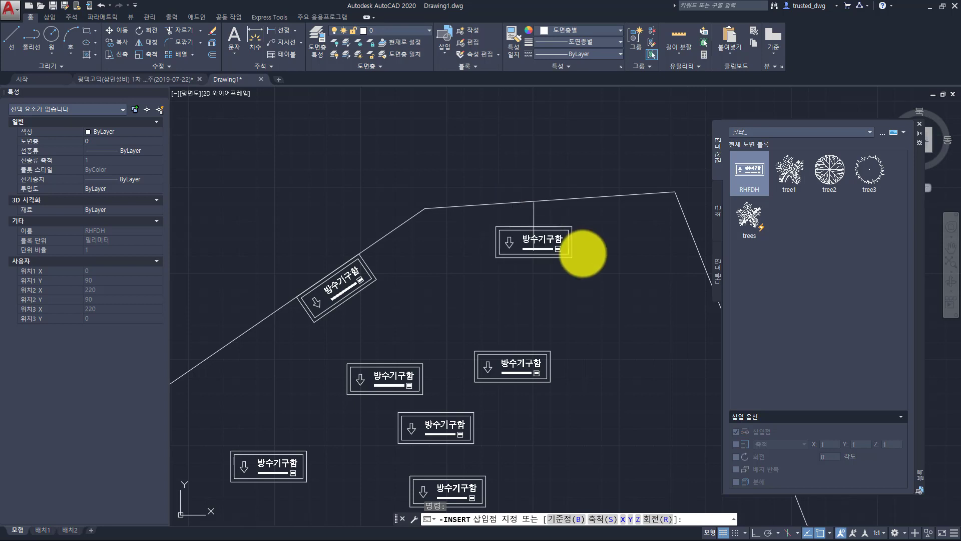
middle_drag(583, 251, 418, 236)
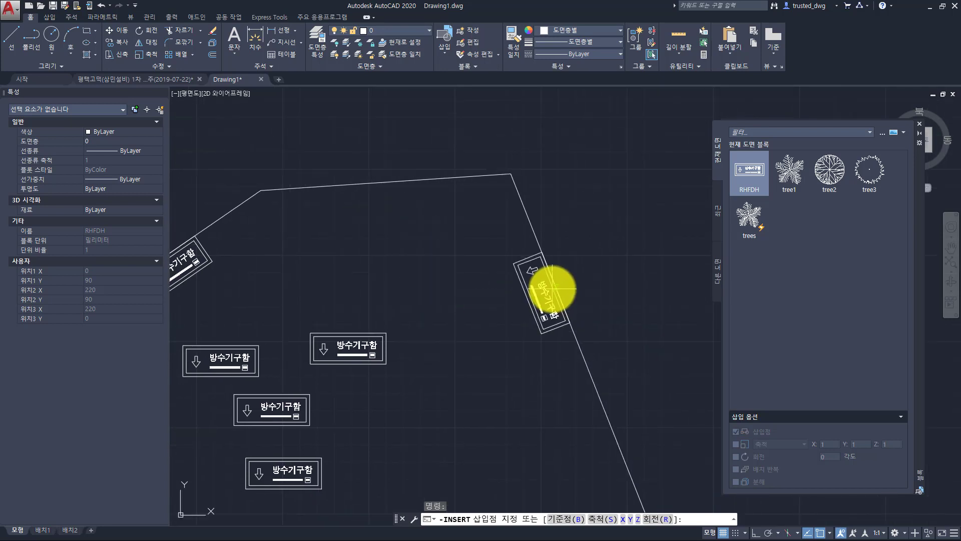
click(567, 304)
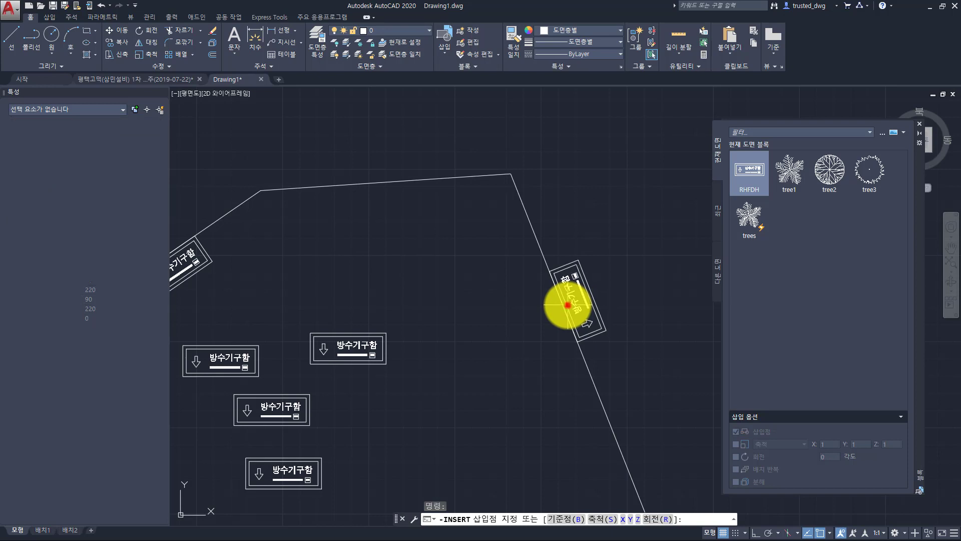
- Insert an RHFDH block with its top edge aligned under the middle of the nearly level line
click(746, 178)
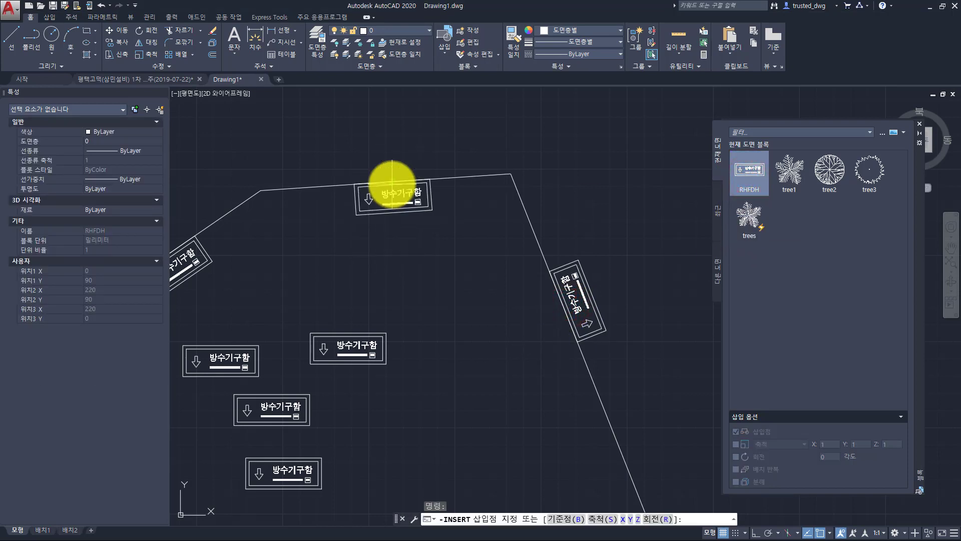
click(395, 184)
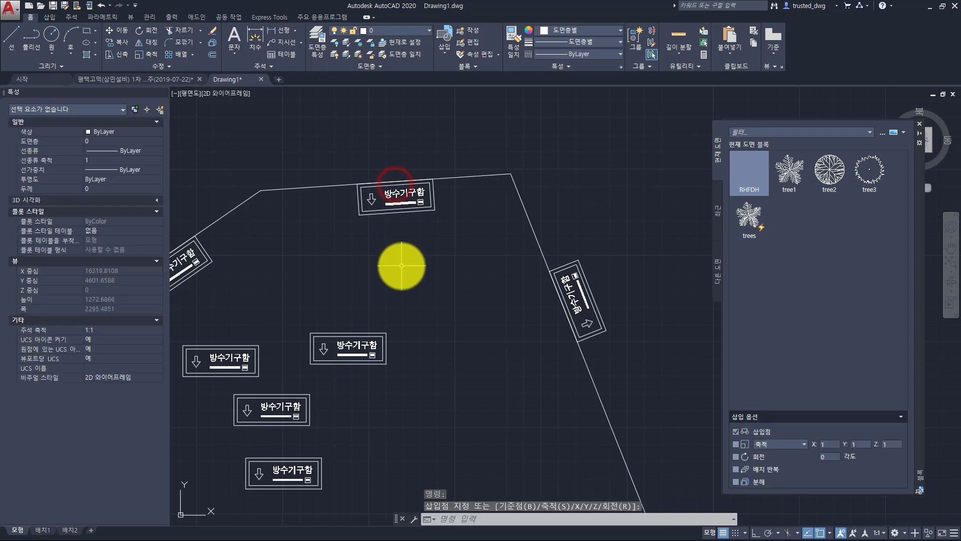
middle_drag(401, 266, 506, 270)
key(Escape)
key(Escape)
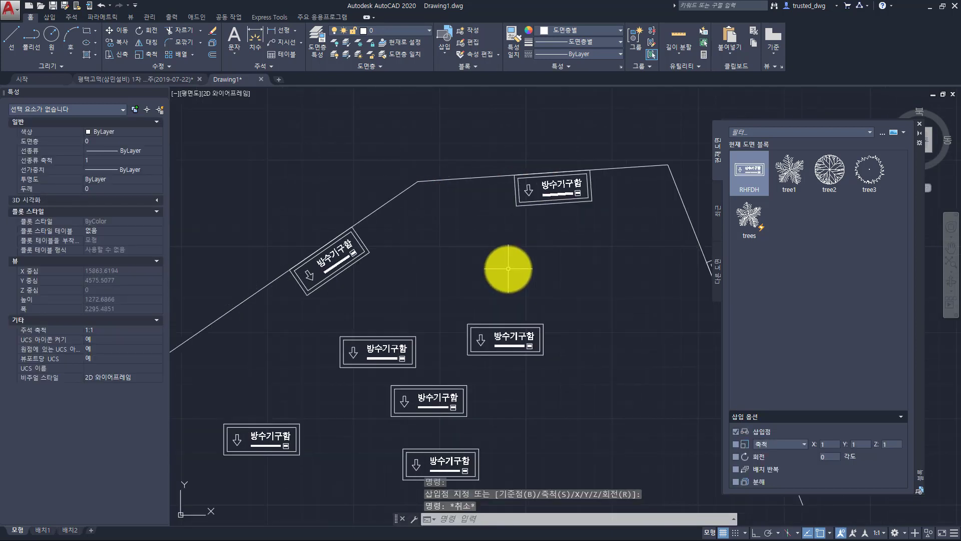
- Move the loose sign directly below the nearly level line onto that line by its alignment grip, left of the aligned sign
click(562, 283)
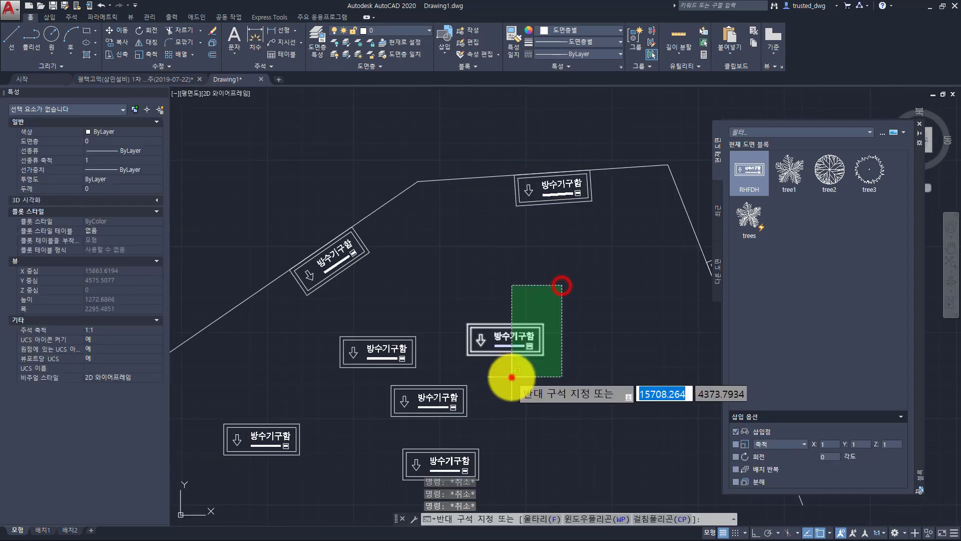
click(511, 376)
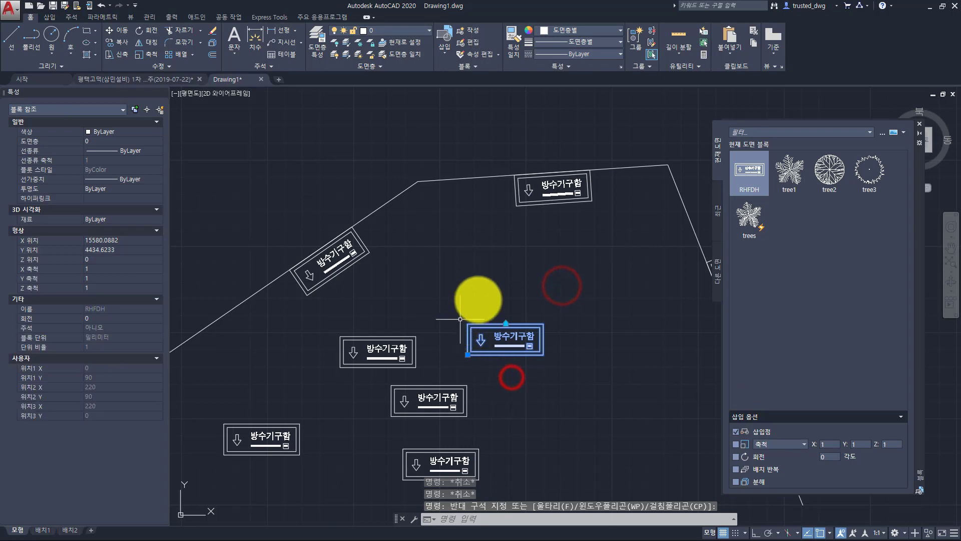
click(505, 323)
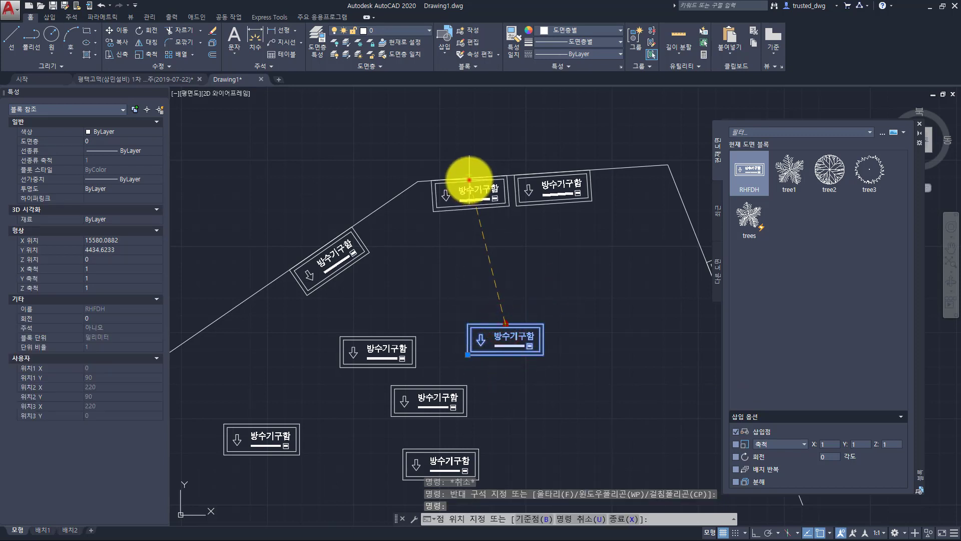
click(469, 180)
key(Escape)
- Move the middle loose sign by its alignment grip onto the rising sloped line, below the sign already aligned there
click(464, 367)
click(441, 400)
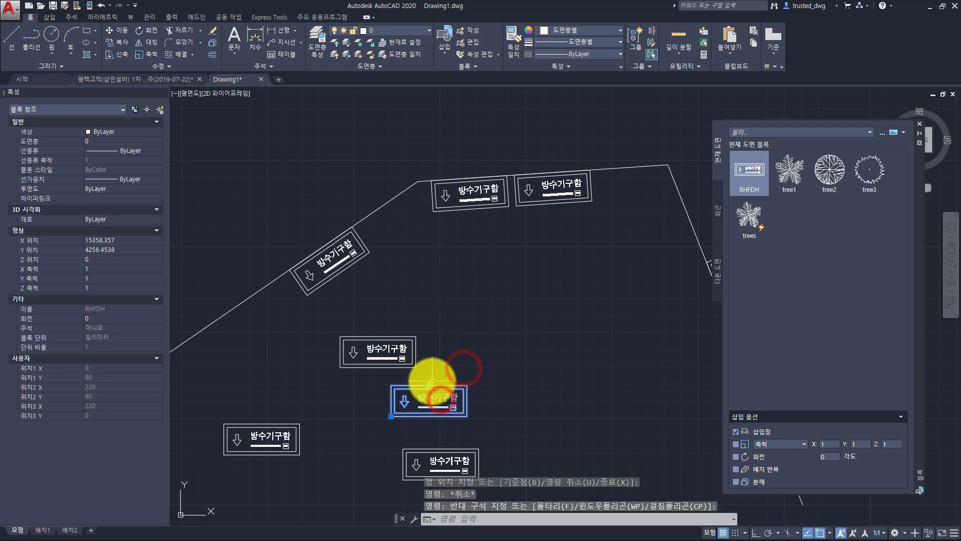
click(429, 385)
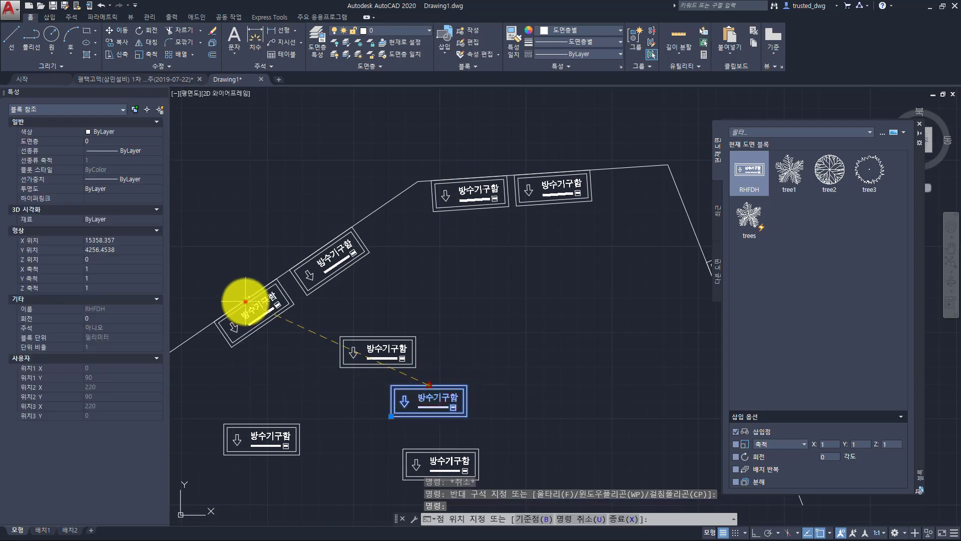
click(245, 301)
key(Escape)
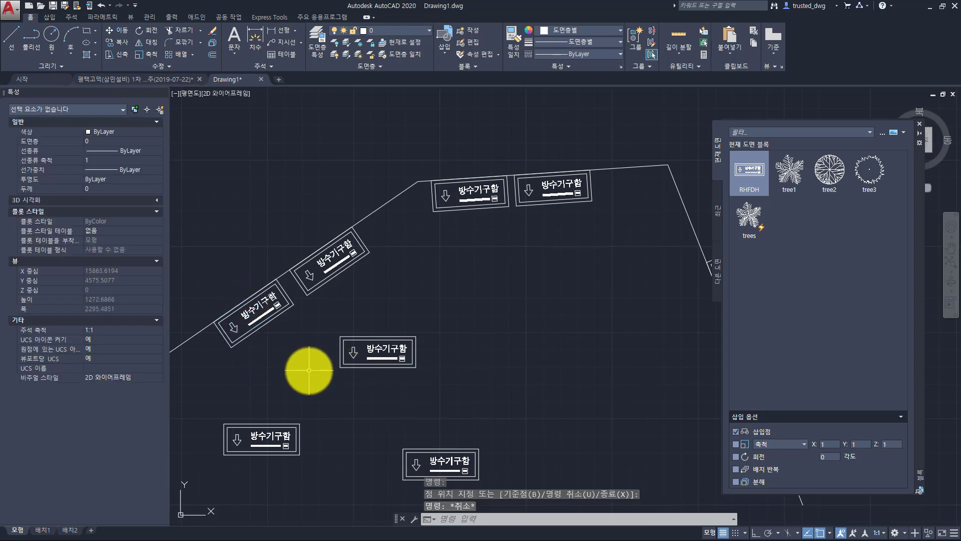
key(Escape)
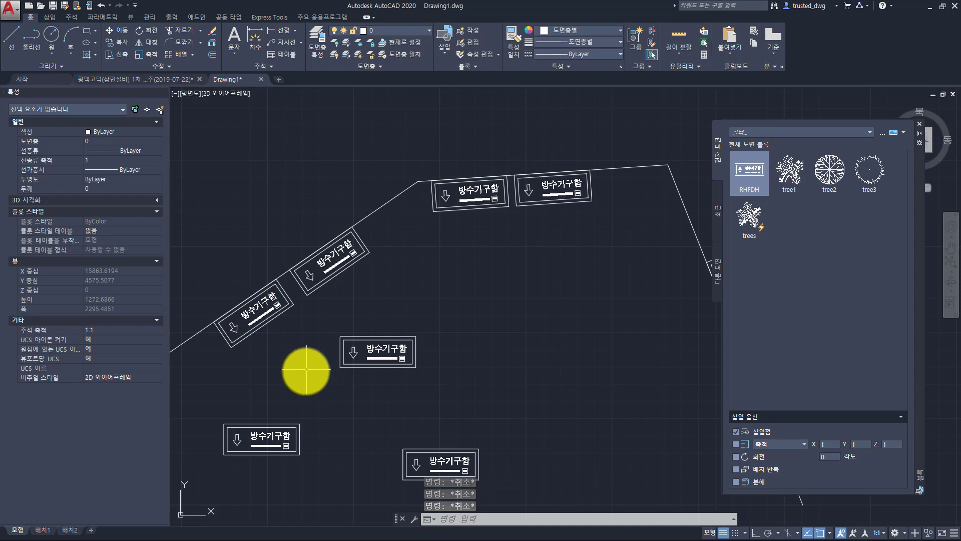
- Switch to the 평택고덕(삼민설비) drawing and open the RHFDH sign block in the Block Editor
click(163, 78)
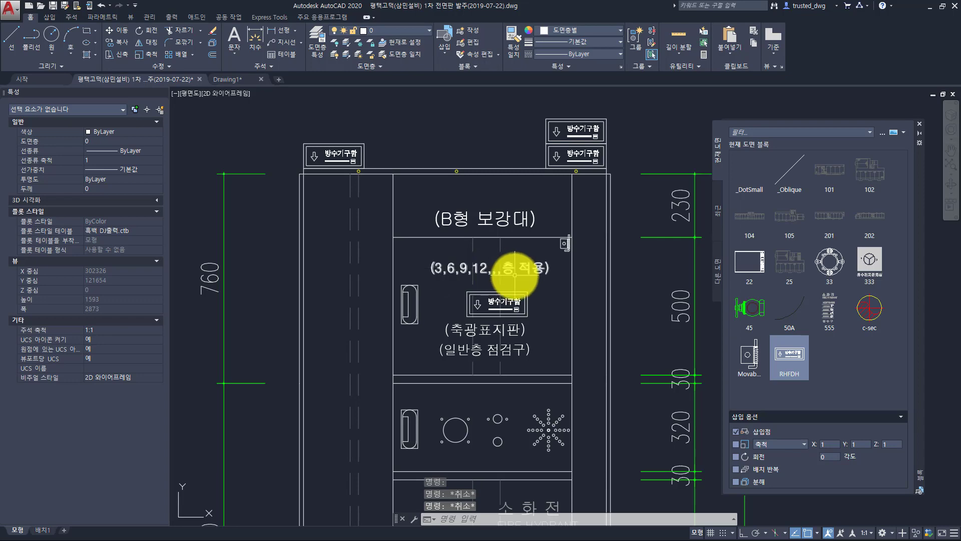
double_click(517, 300)
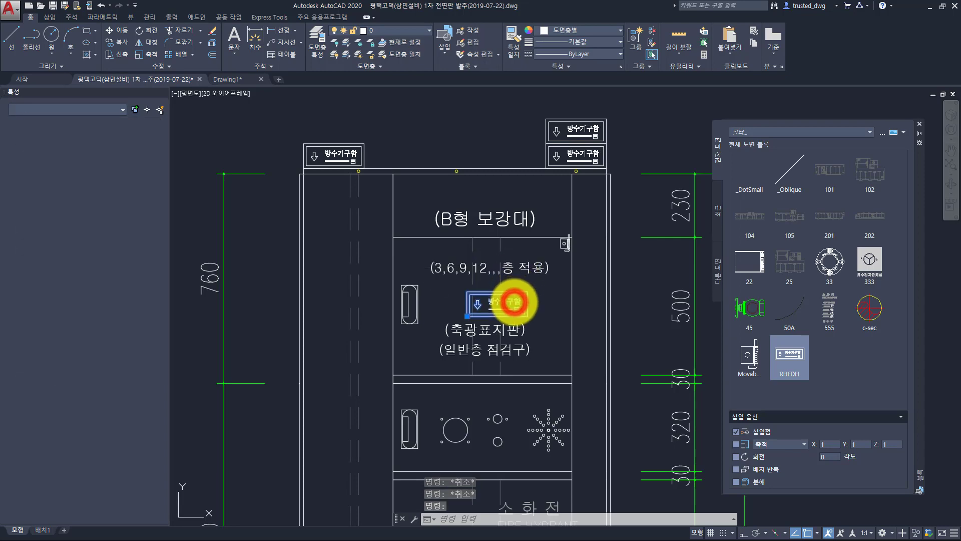
click(478, 330)
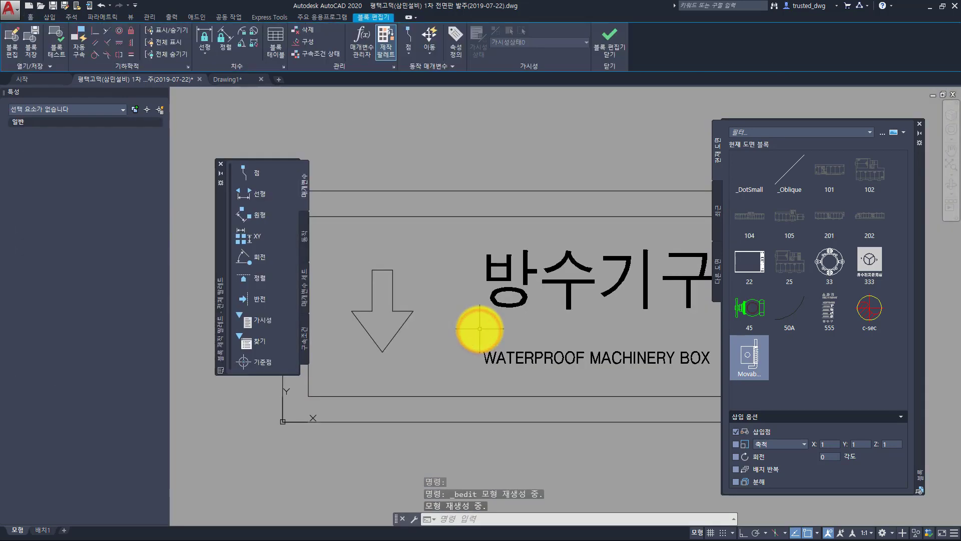
middle_drag(555, 351, 547, 334)
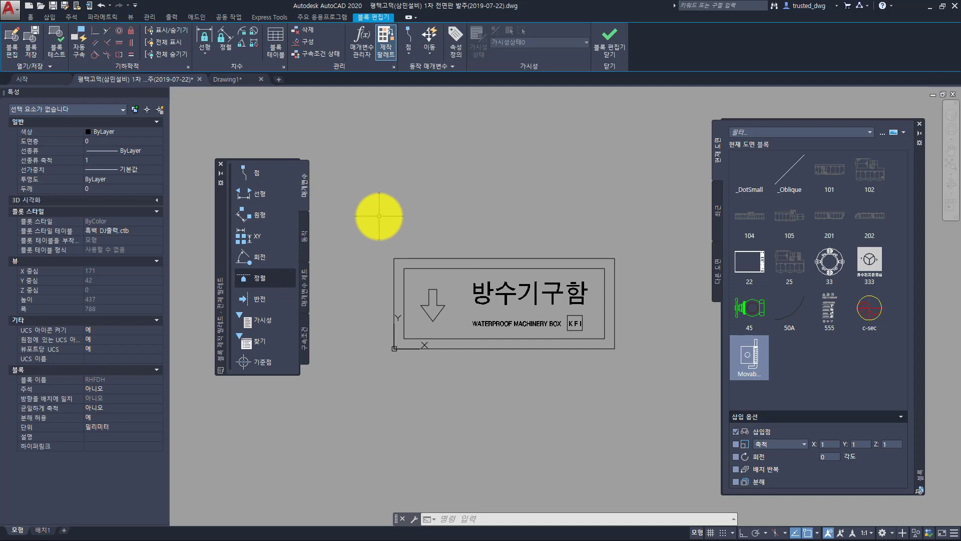
- Add point parameters at the upper-right, upper-left and lower-right corners of the sign's outer frame, with their labels outside the frame
click(269, 173)
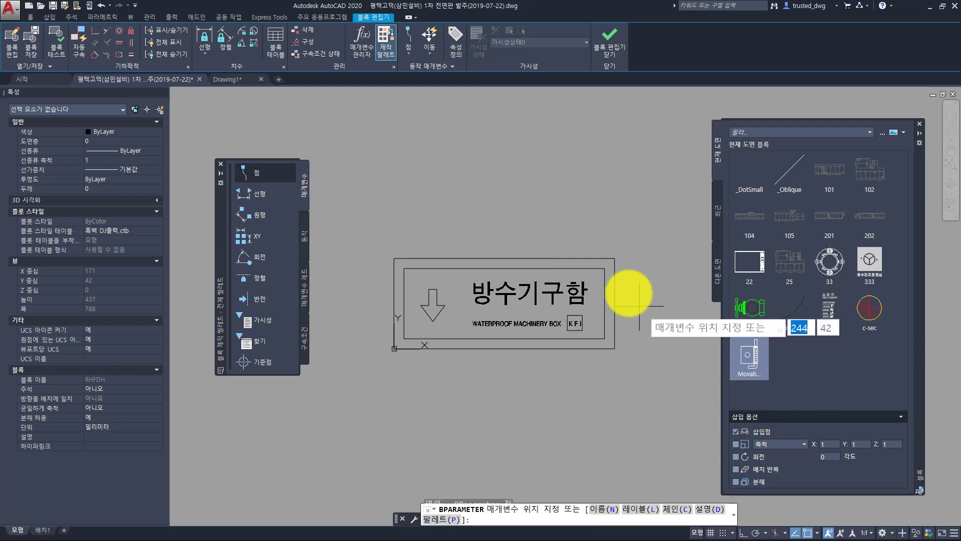
click(672, 160)
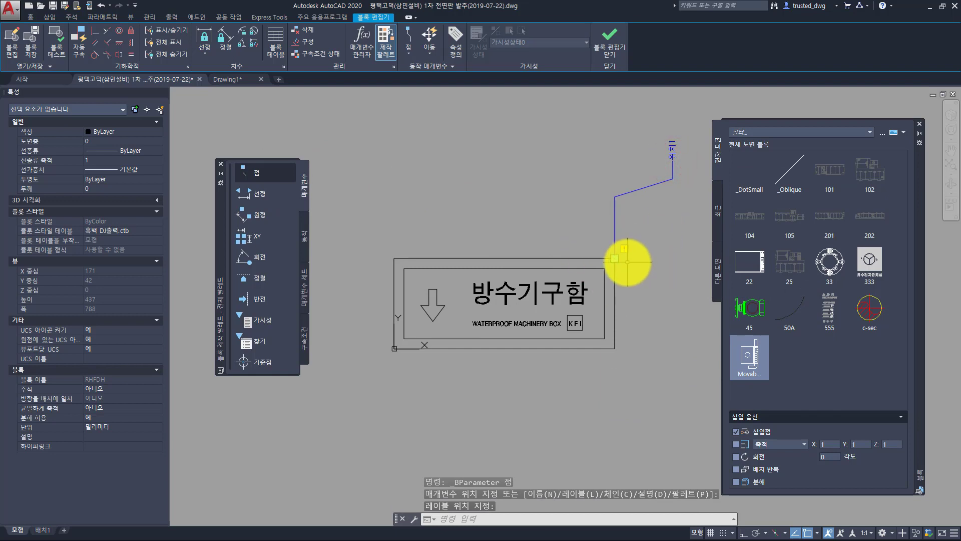
click(256, 174)
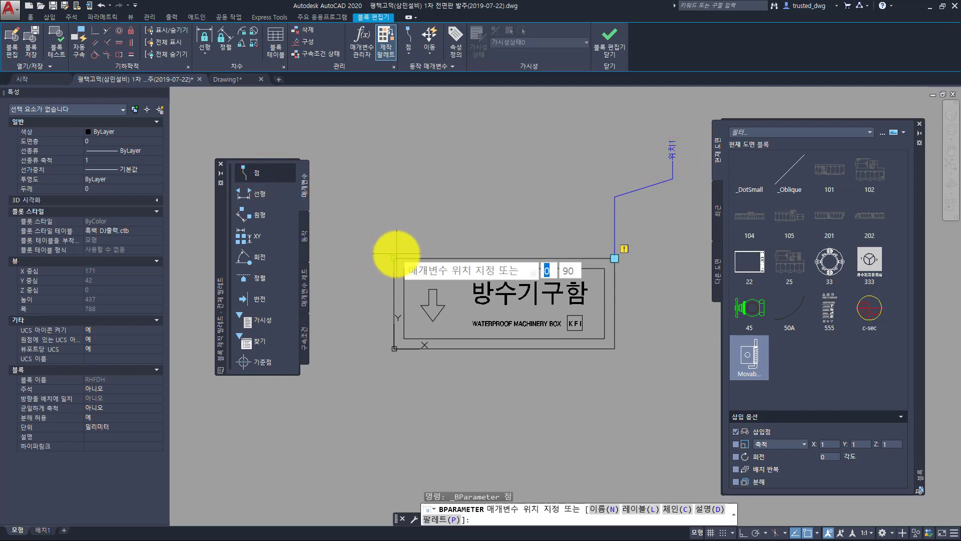
click(393, 256)
click(334, 156)
click(265, 171)
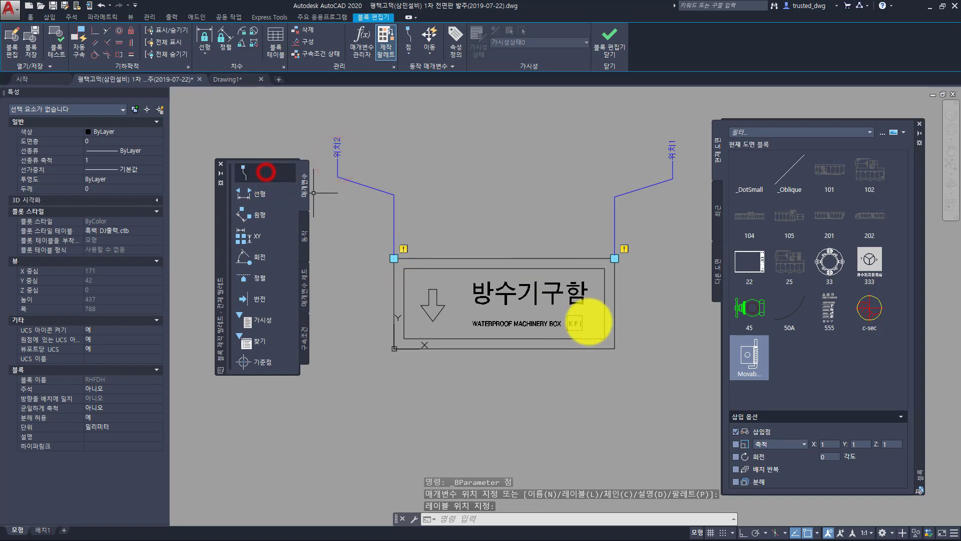
click(615, 349)
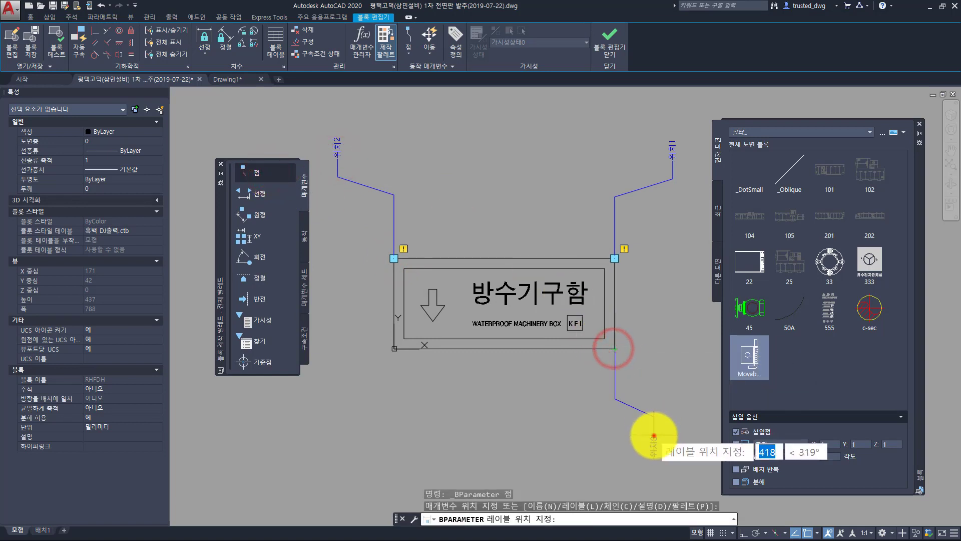
click(653, 435)
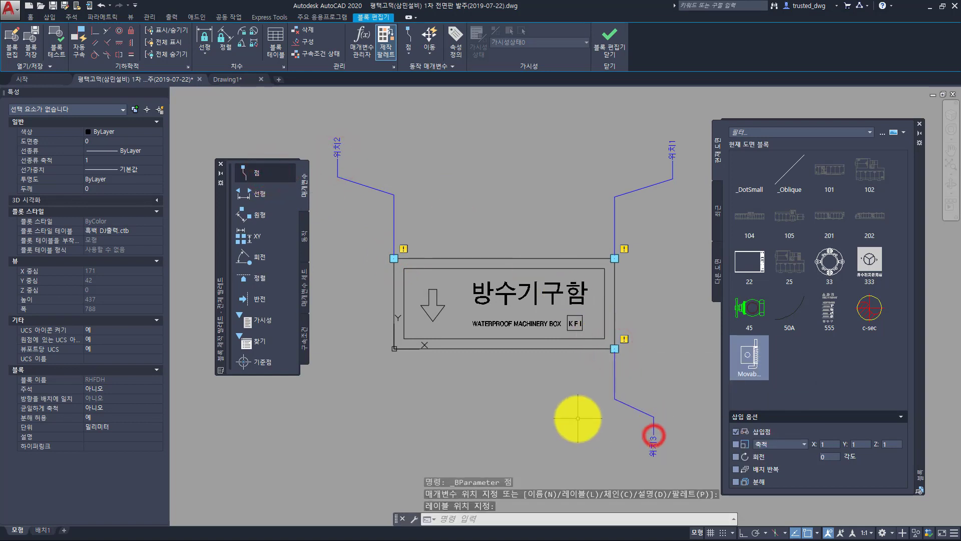
- Try a fourth point parameter just above the sign frame's upper edge with its label above, and undo it
click(262, 175)
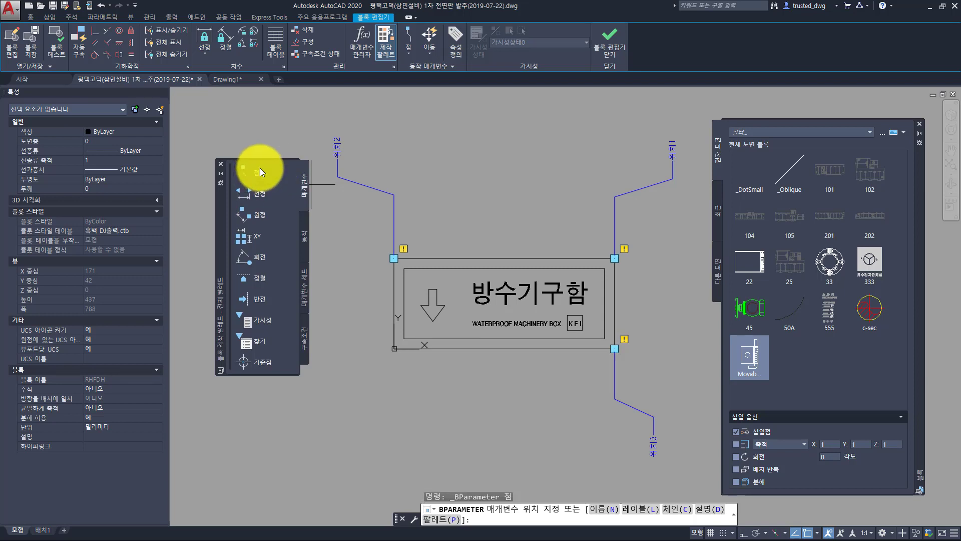
click(534, 243)
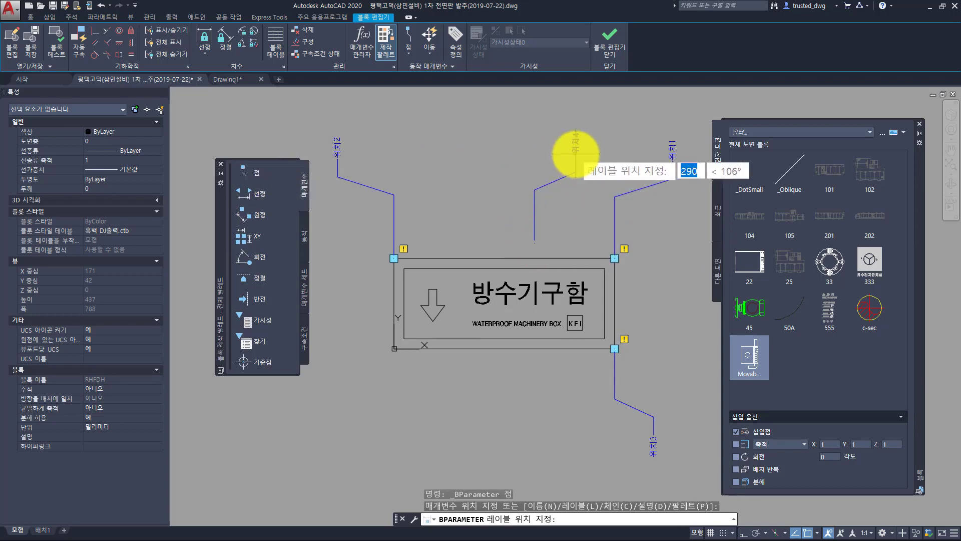
click(588, 140)
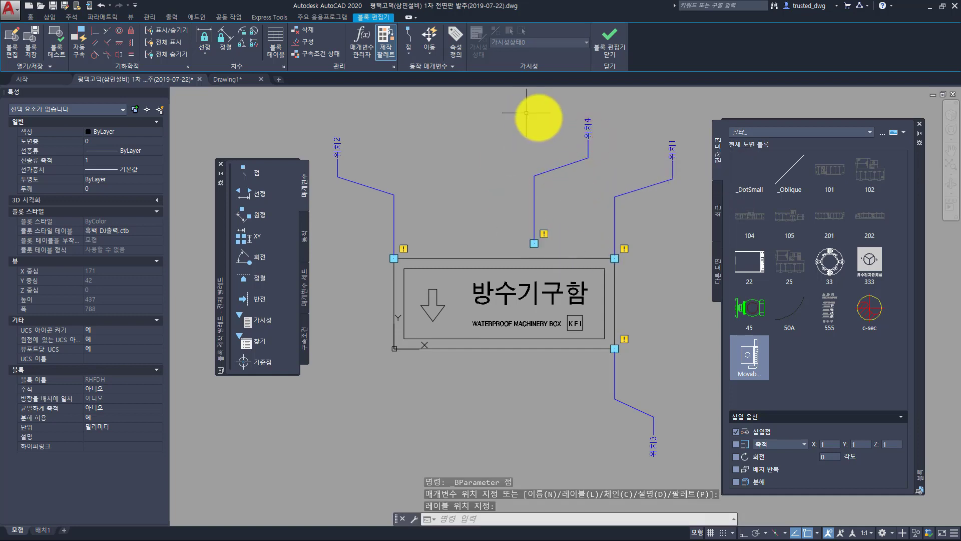
key(ctrl+z)
click(648, 206)
click(631, 161)
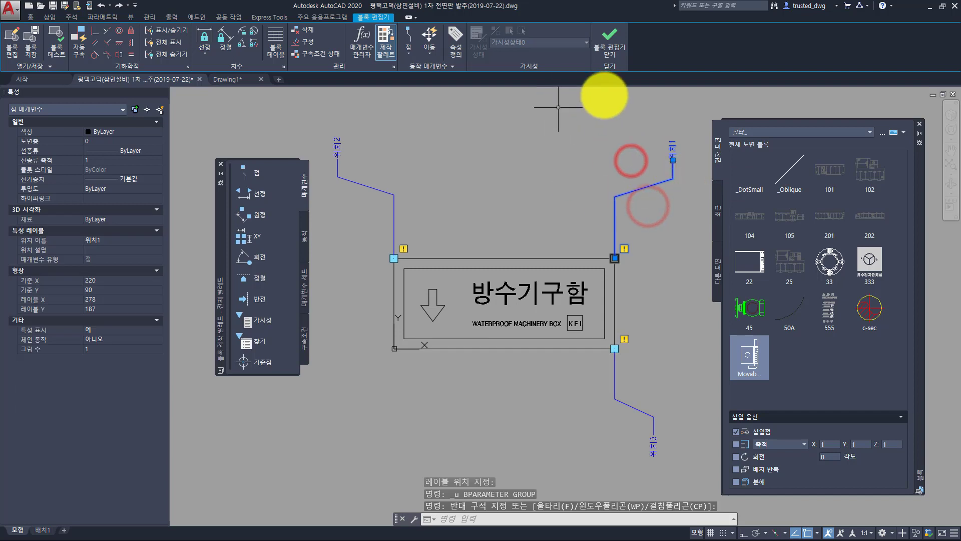
key(Escape)
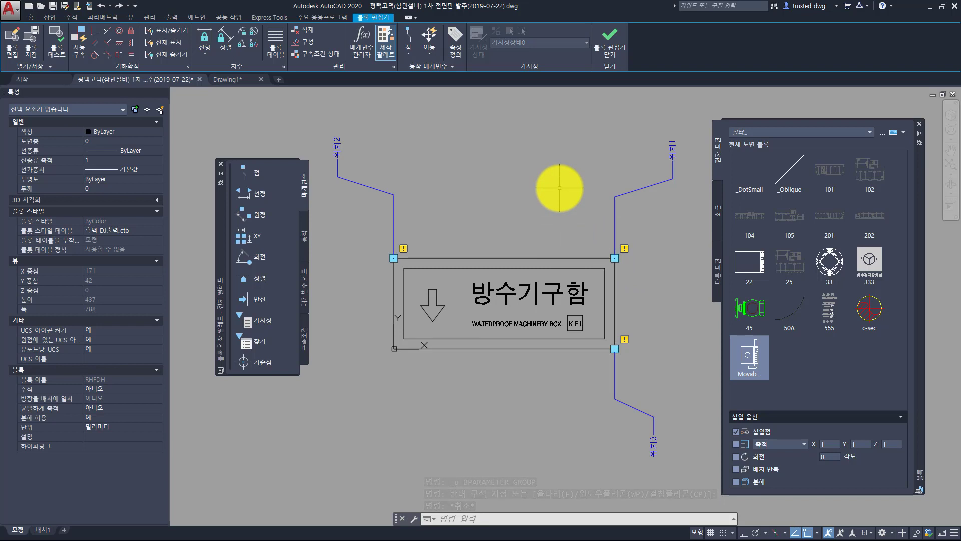
key(Escape)
key(Escape)
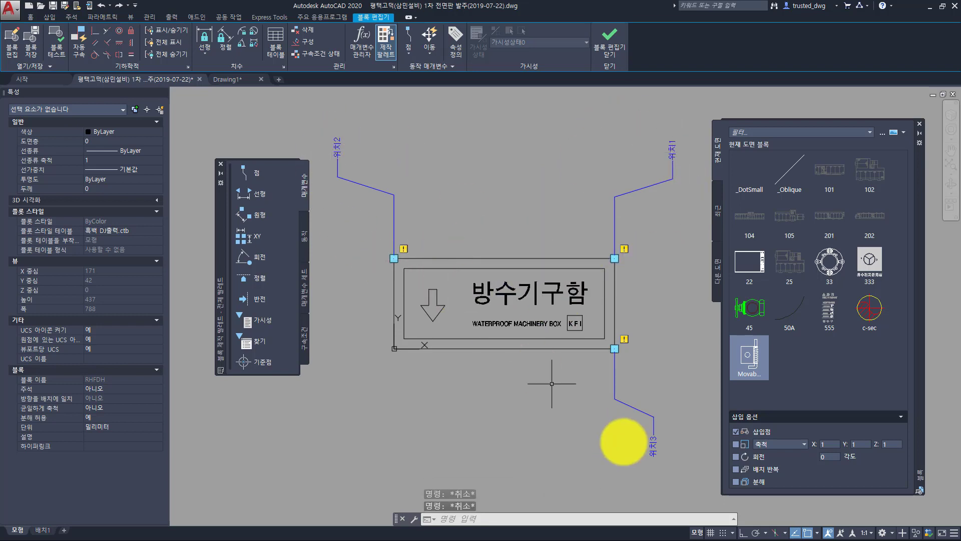
key(Escape)
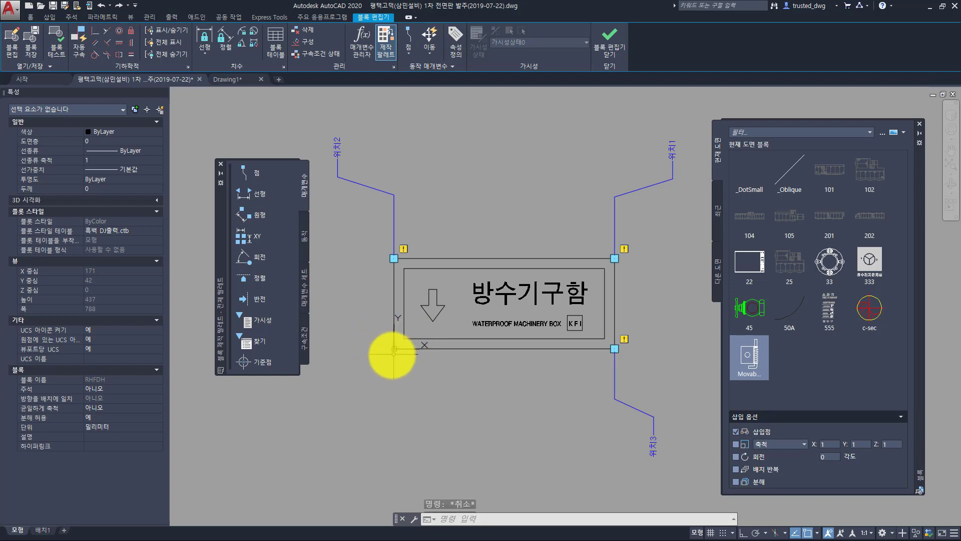
key(Escape)
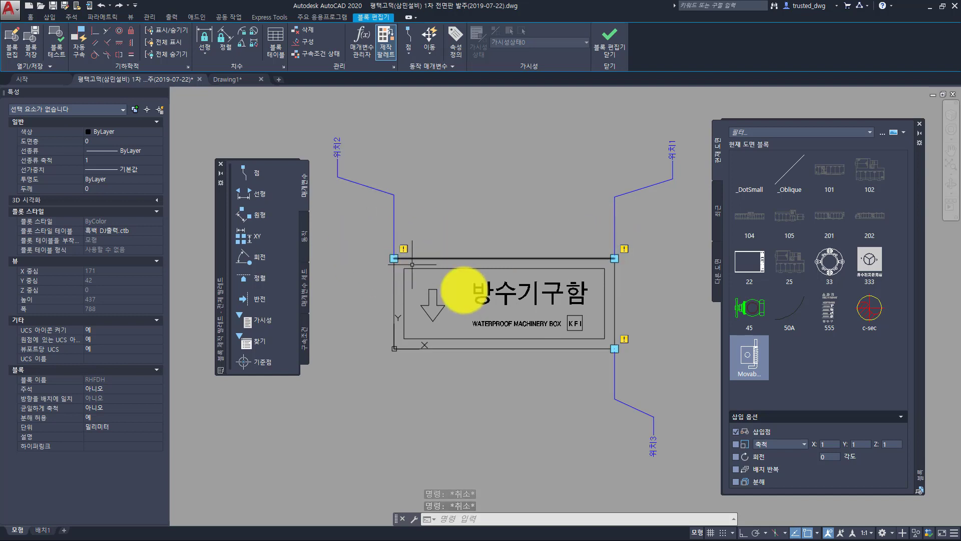
- Close the Block Editor saving the changes, and insert an RHFDH sign in the empty space above the cabinet's right-hand sign stack
click(612, 43)
click(505, 255)
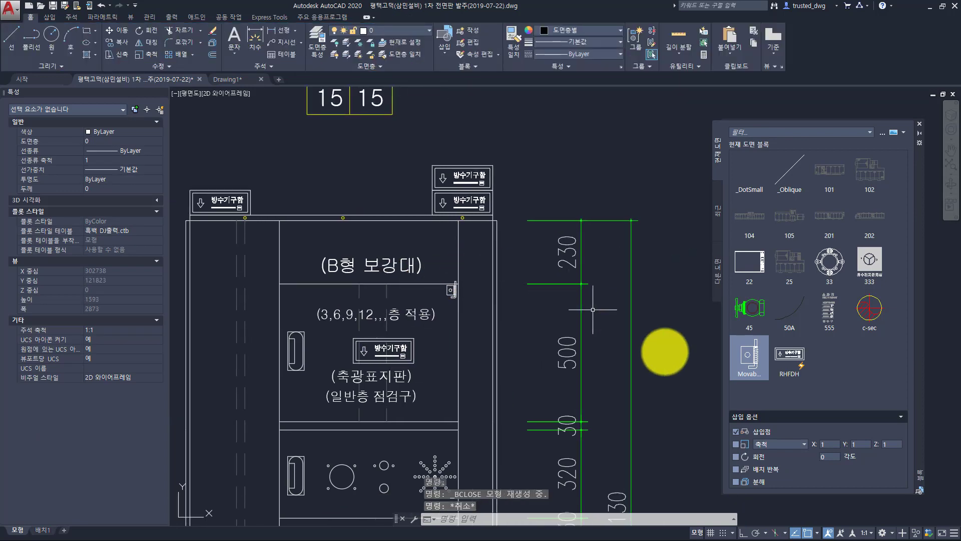
click(796, 353)
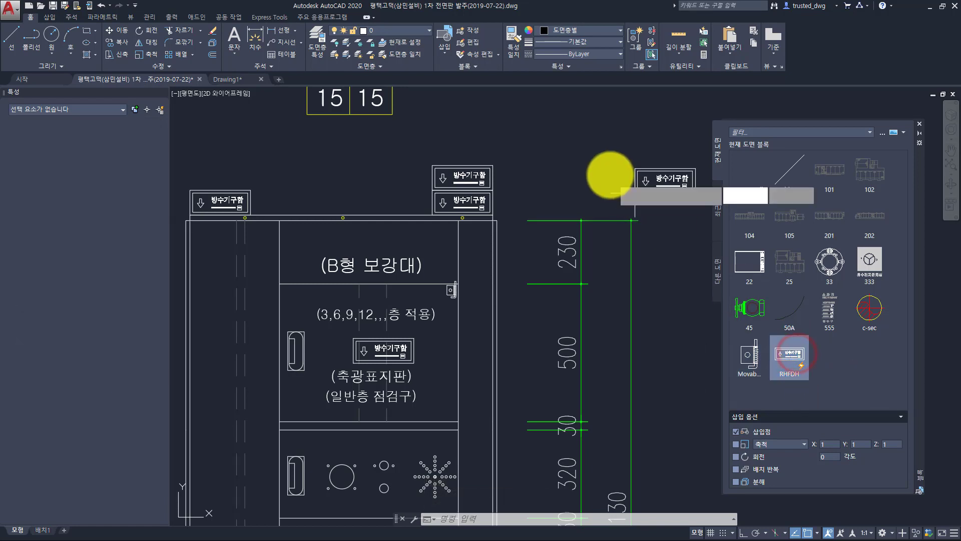
middle_drag(607, 176, 567, 270)
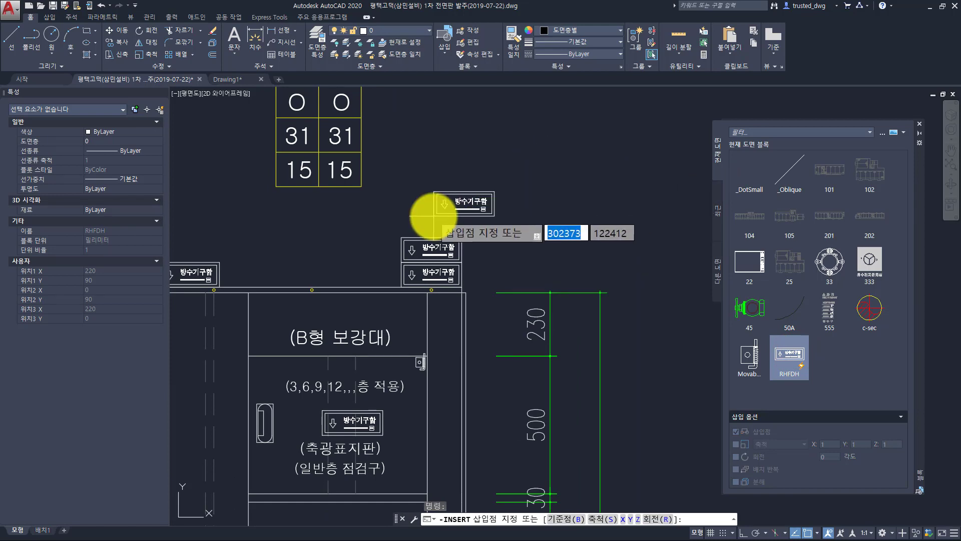
click(445, 188)
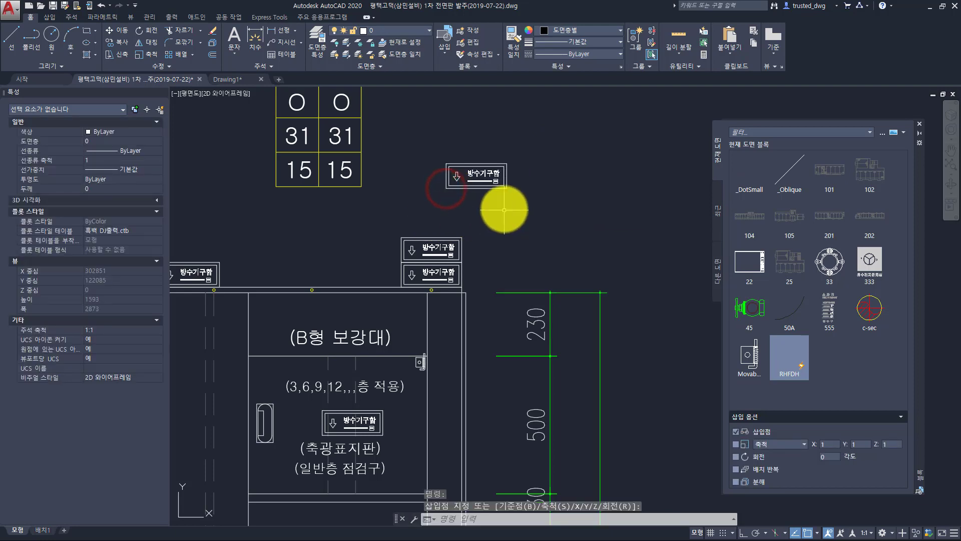
- Reopen the newly inserted RHFDH sign in the Block Editor and erase only its three point parameters, keeping the frame lines
double_click(476, 174)
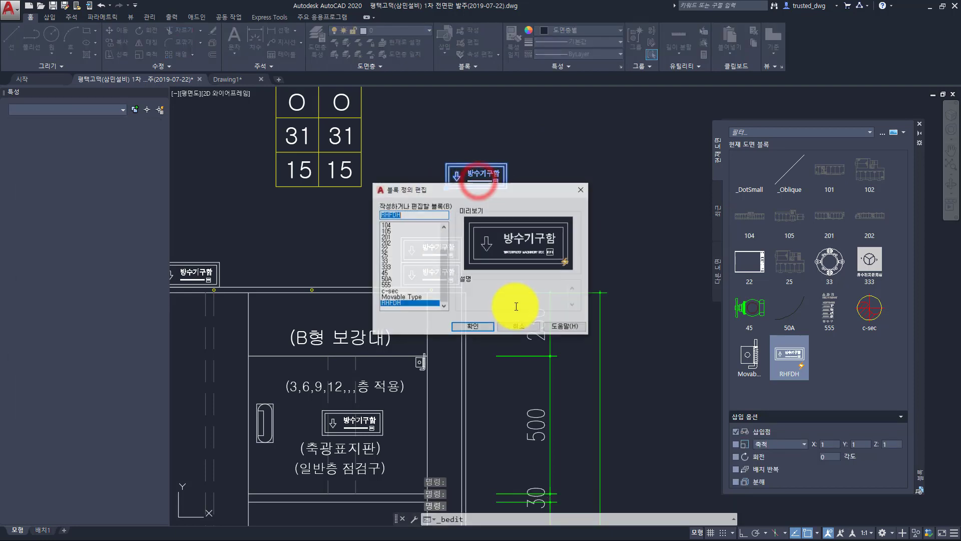
click(463, 328)
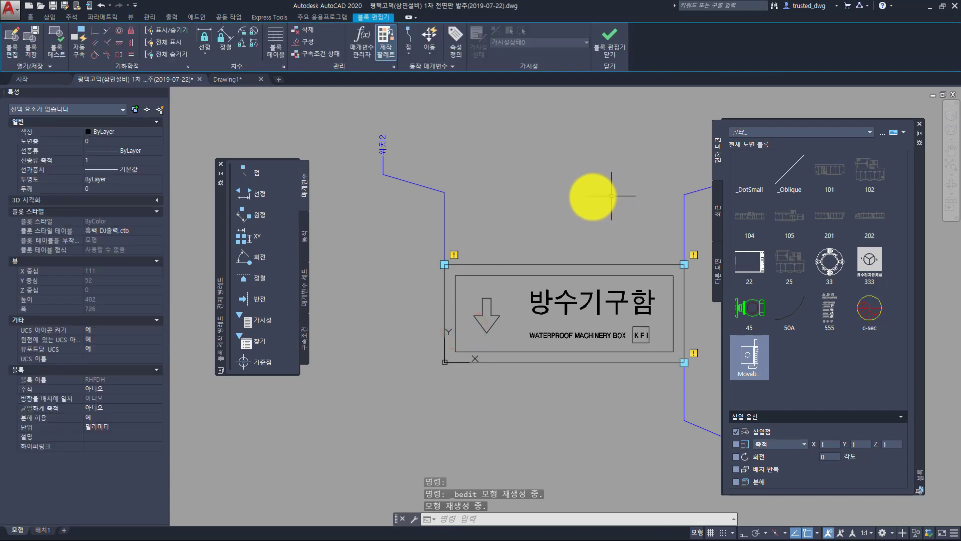
click(371, 113)
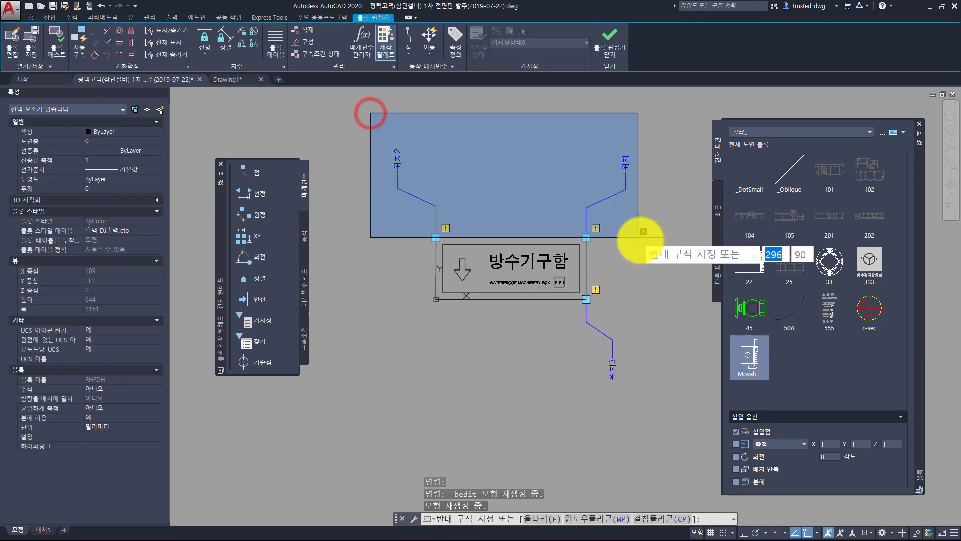
click(644, 245)
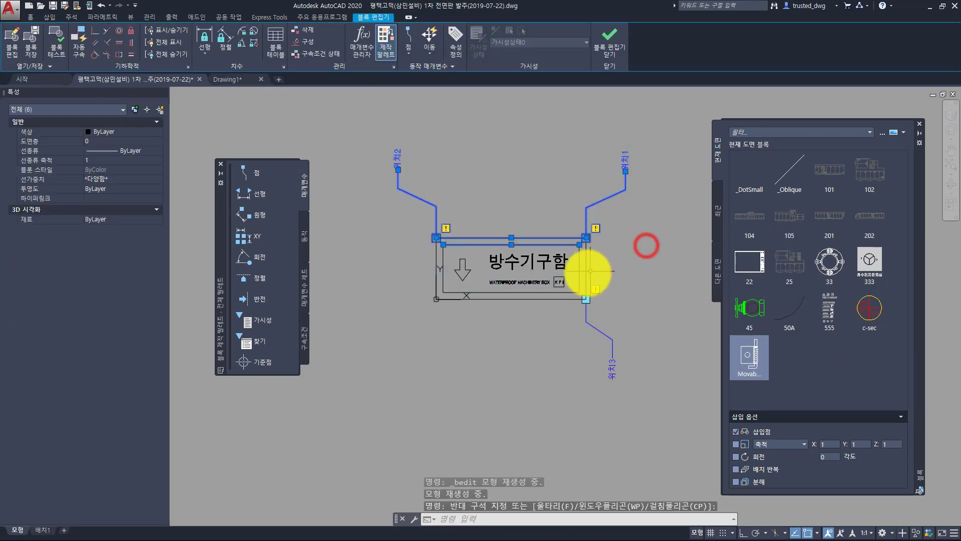
click(575, 276)
click(665, 421)
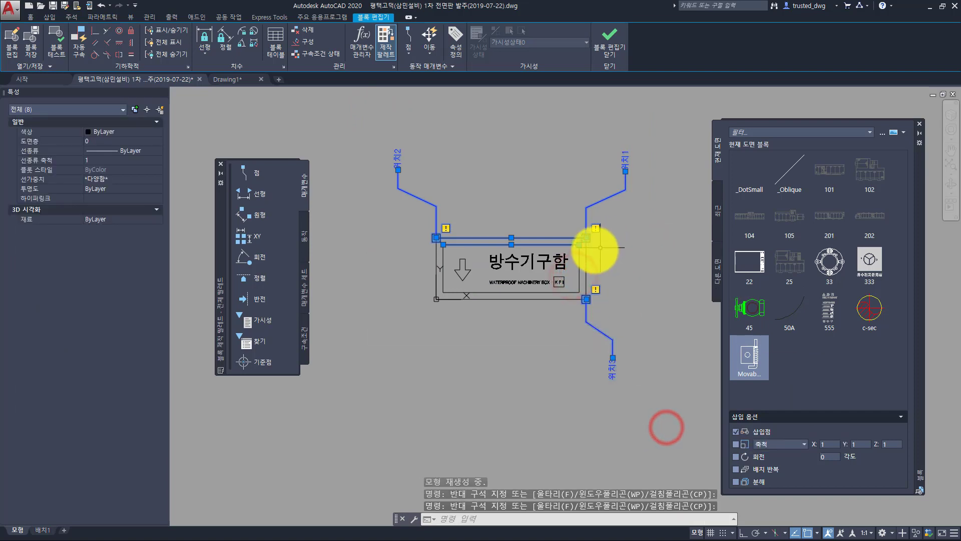
click(545, 219)
click(496, 302)
text(e)
key(Return)
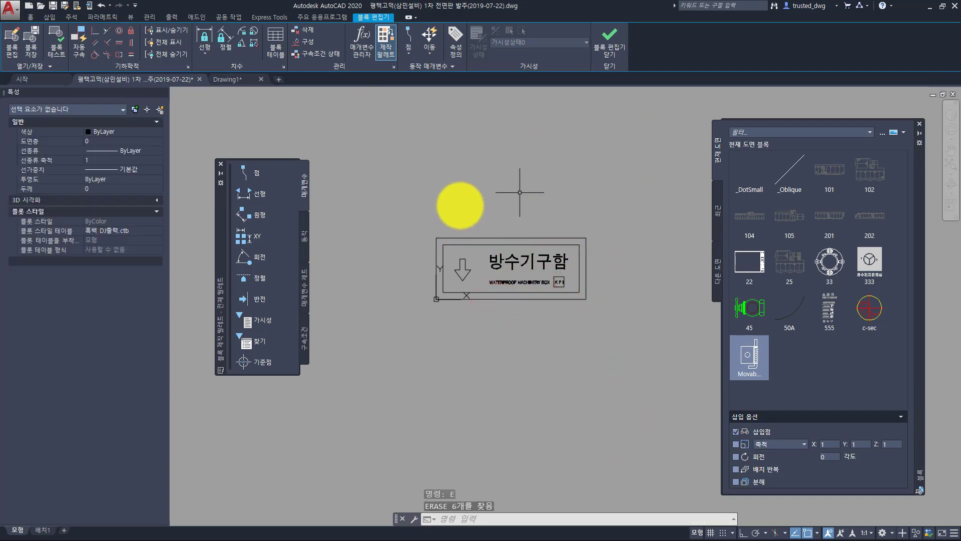
- Add point parameters in the order upper-left, upper-right and lower-right corner of the sign's outer frame, with labels outside the frame
click(236, 173)
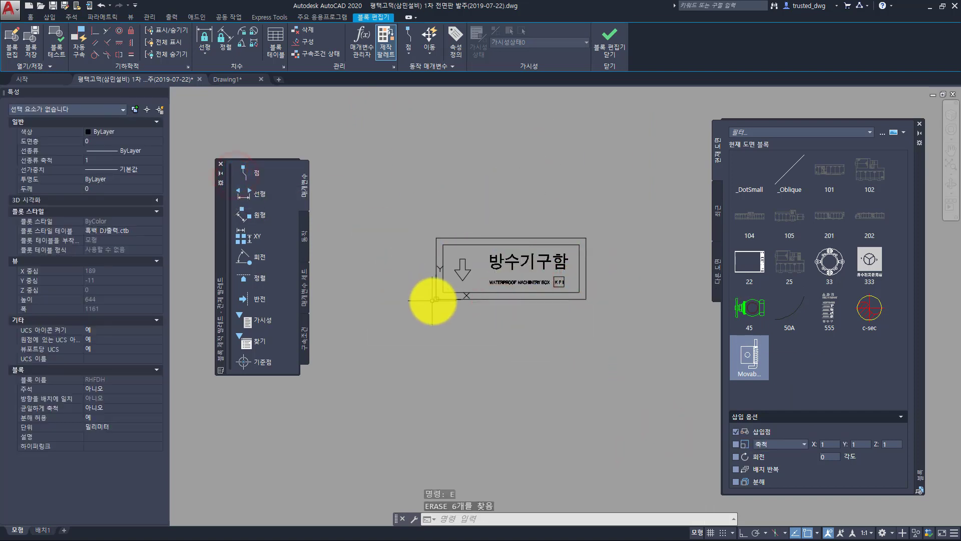
click(246, 171)
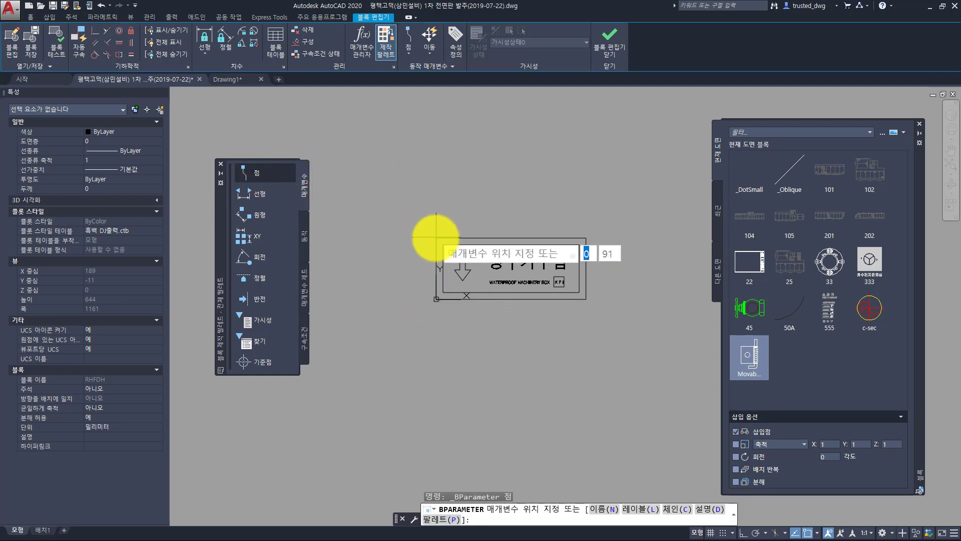
click(436, 237)
click(388, 162)
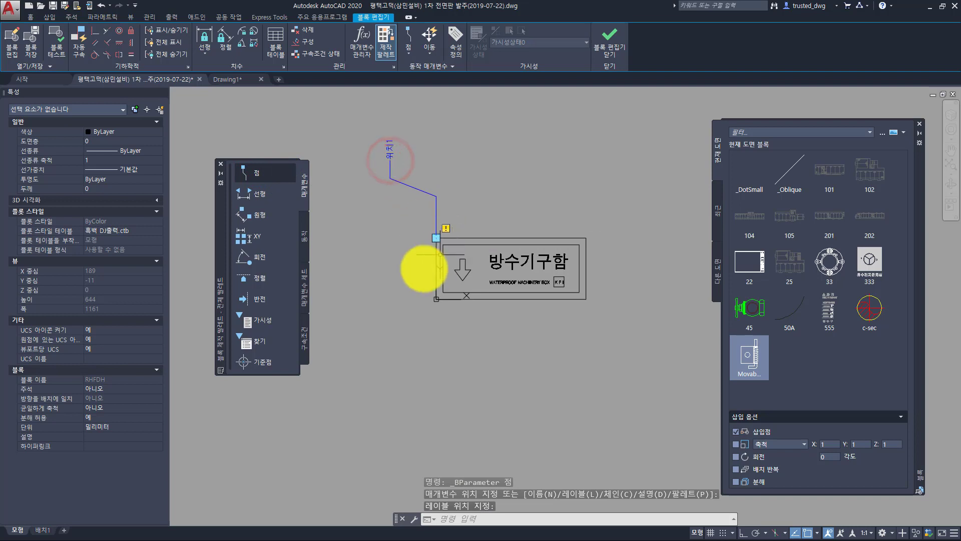
click(257, 171)
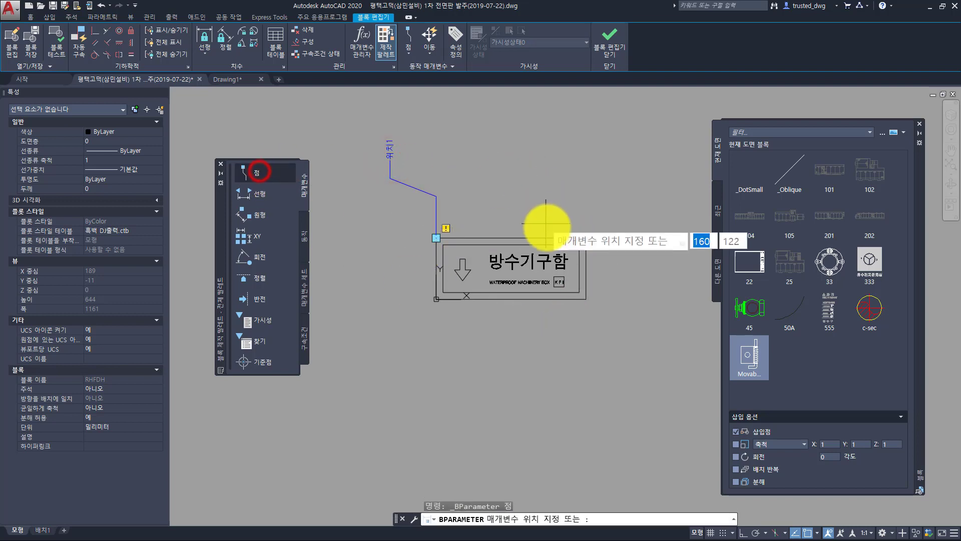
click(586, 238)
click(667, 141)
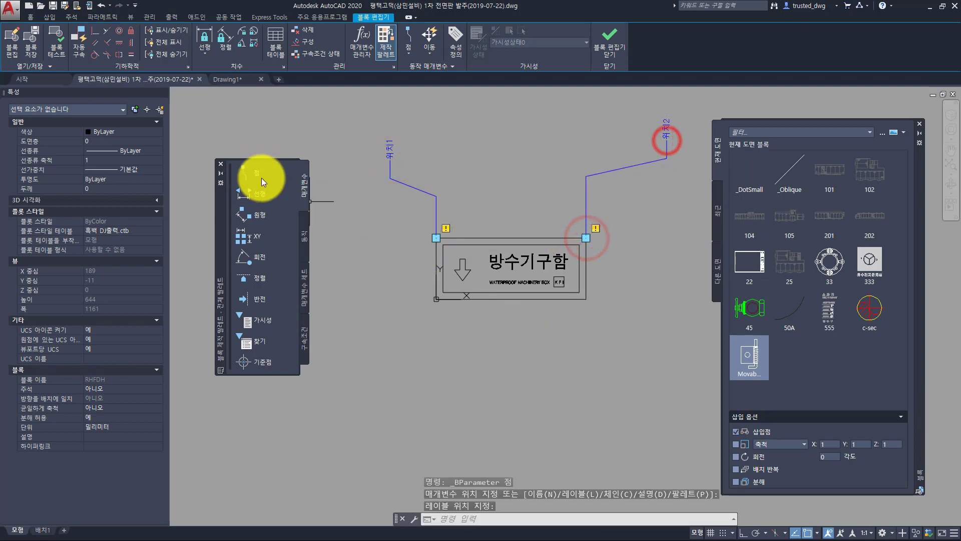
click(258, 175)
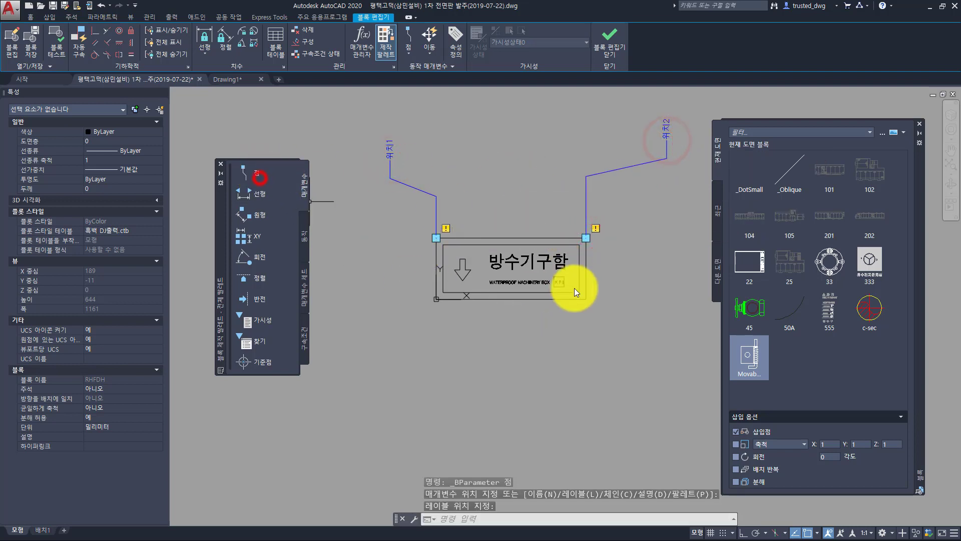
click(256, 173)
click(585, 298)
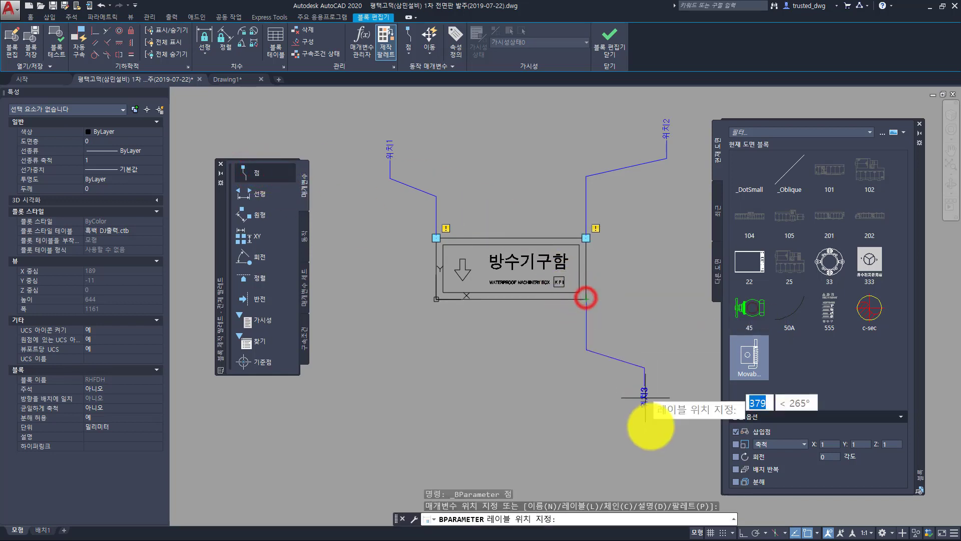
click(648, 436)
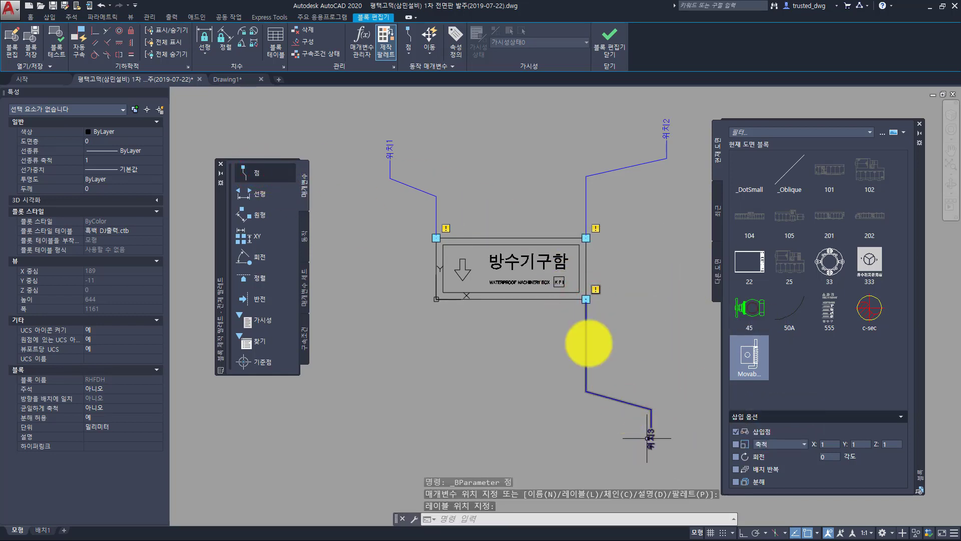
- Close the Block Editor saving the changes, and insert an RHFDH sign on top of the left sign above the cabinet
click(609, 42)
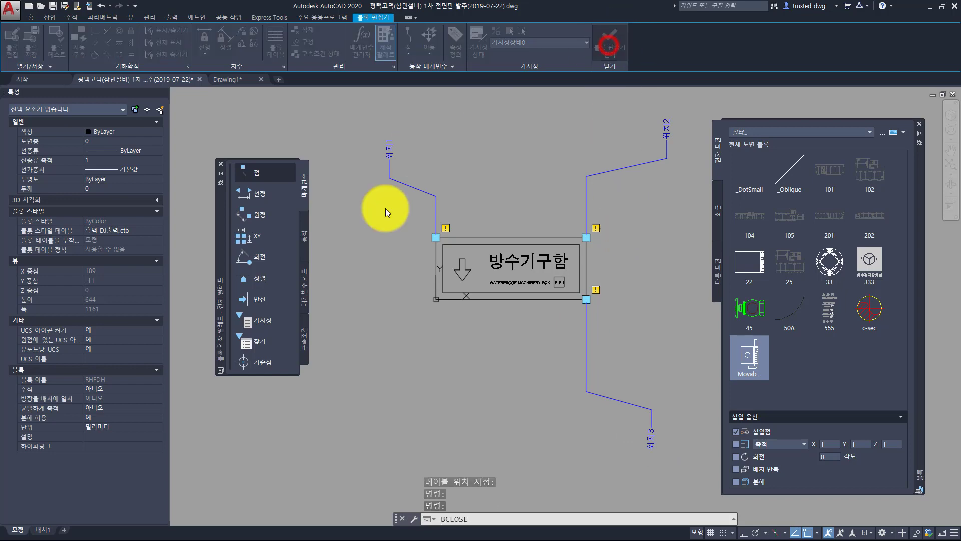
click(458, 271)
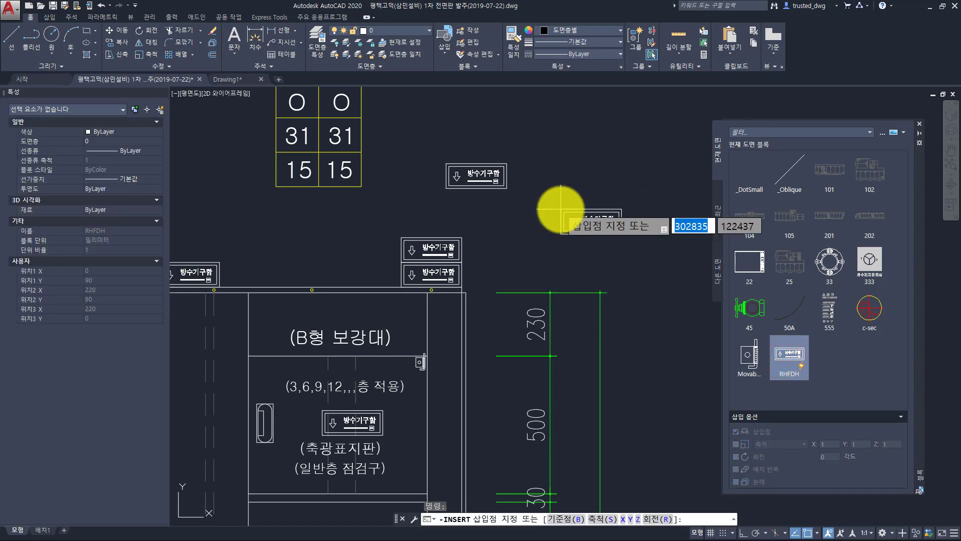
middle_drag(258, 219, 383, 227)
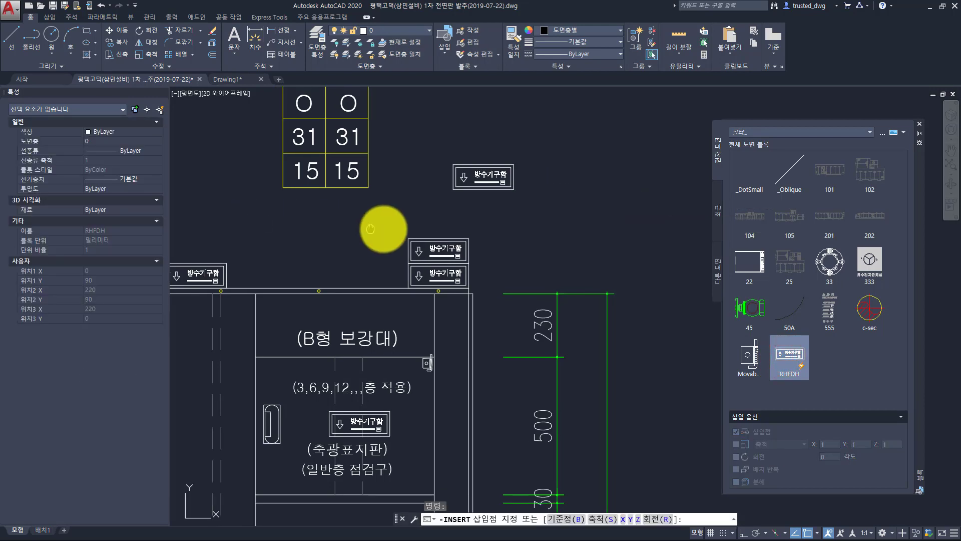
click(284, 267)
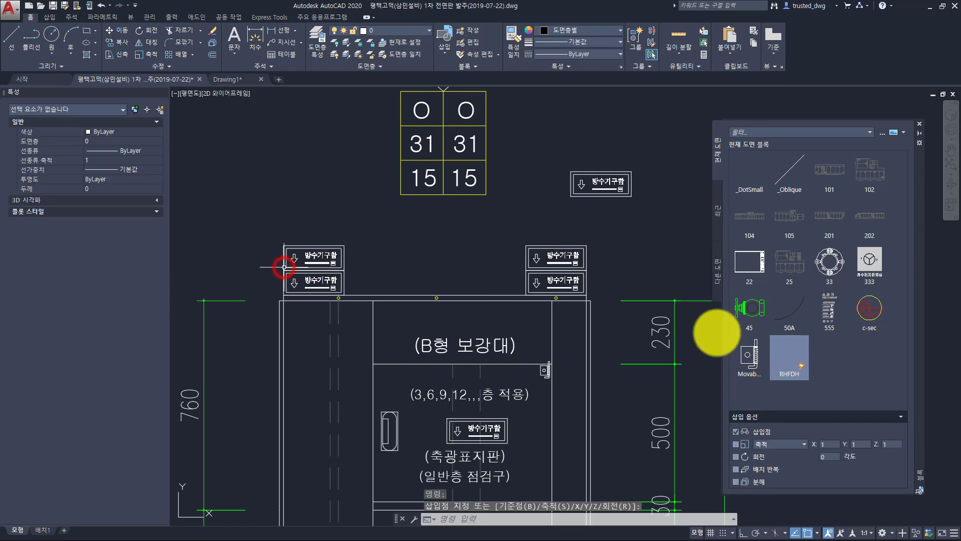
- Insert another RHFDH sign on top of the two signs stacked above the cabinet's upper-right corner
click(783, 354)
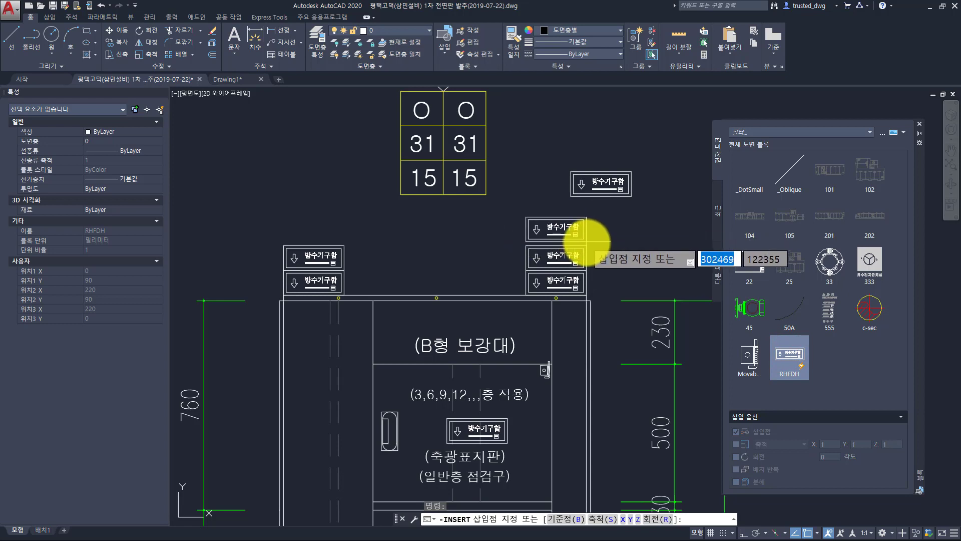
key(Escape)
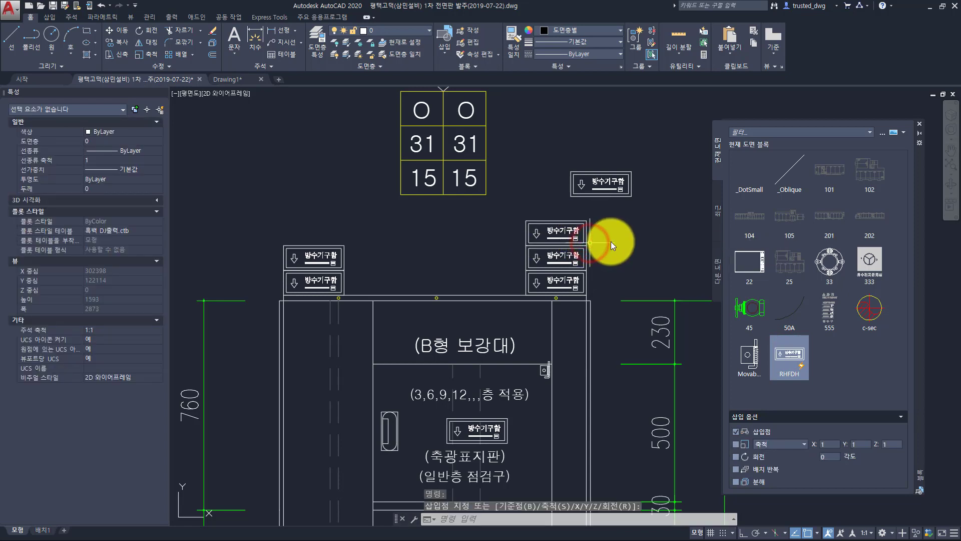
key(Escape)
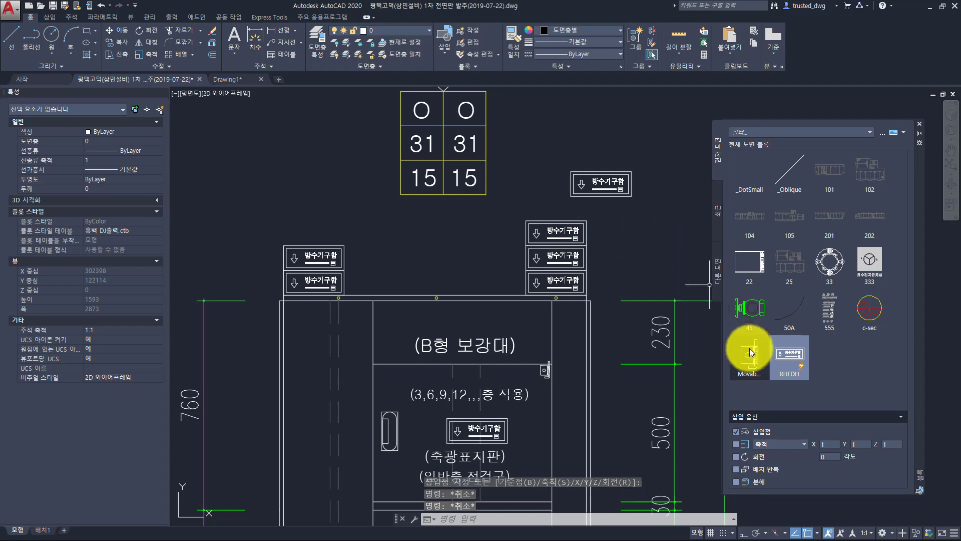
- Open the loose RHFDH sign above the cabinet in the Block Editor
double_click(615, 191)
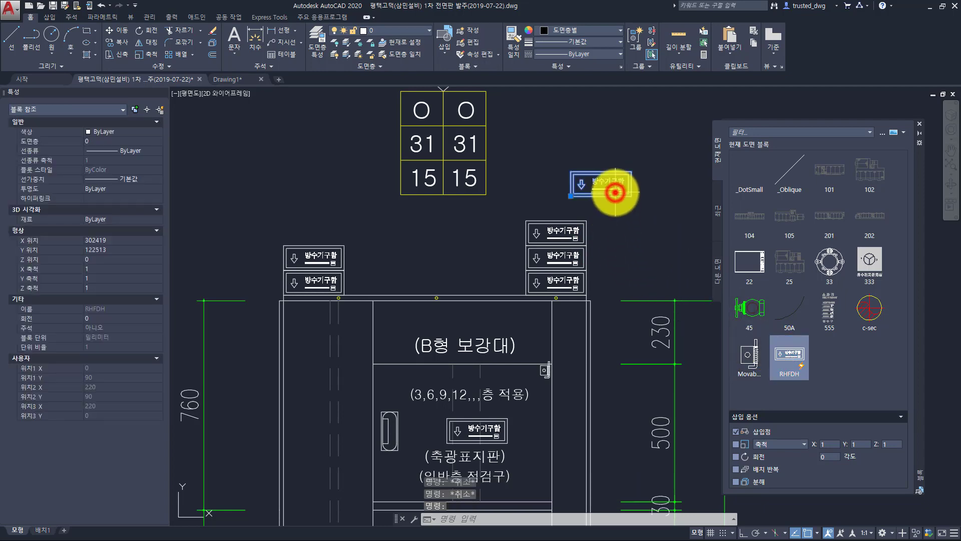
click(486, 323)
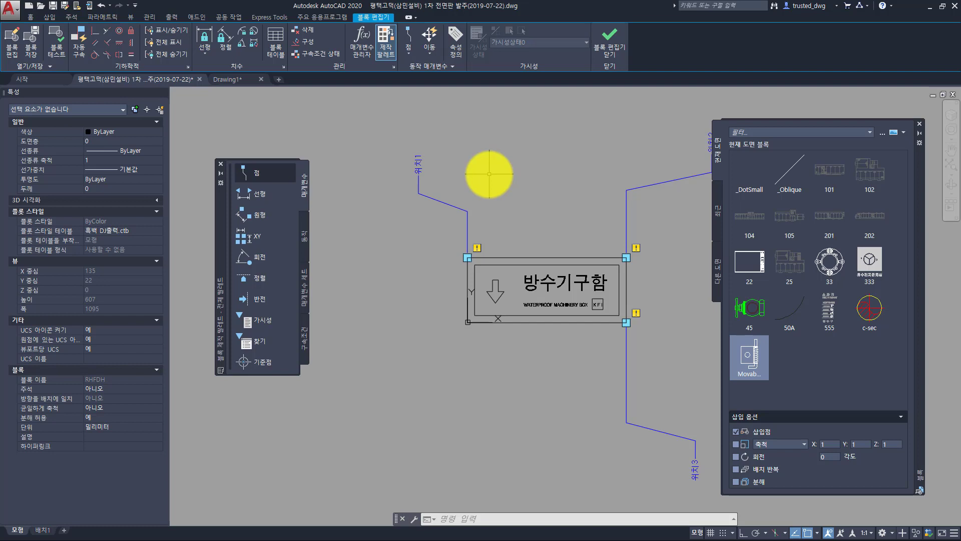
- Erase the point parameters at the upper-left, upper-right and lower-right corners of the sign, together with their labels
click(393, 134)
click(485, 267)
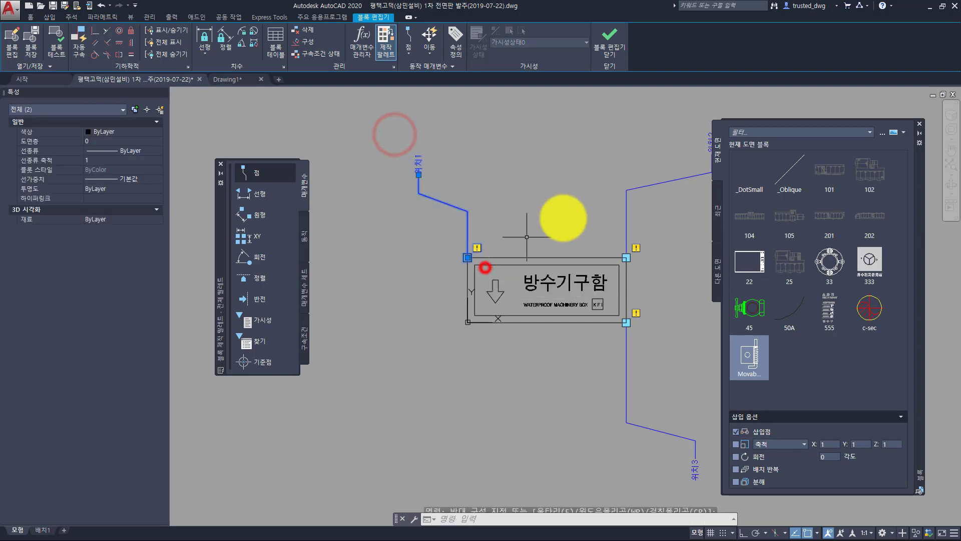
middle_drag(527, 236, 381, 260)
click(449, 109)
click(604, 286)
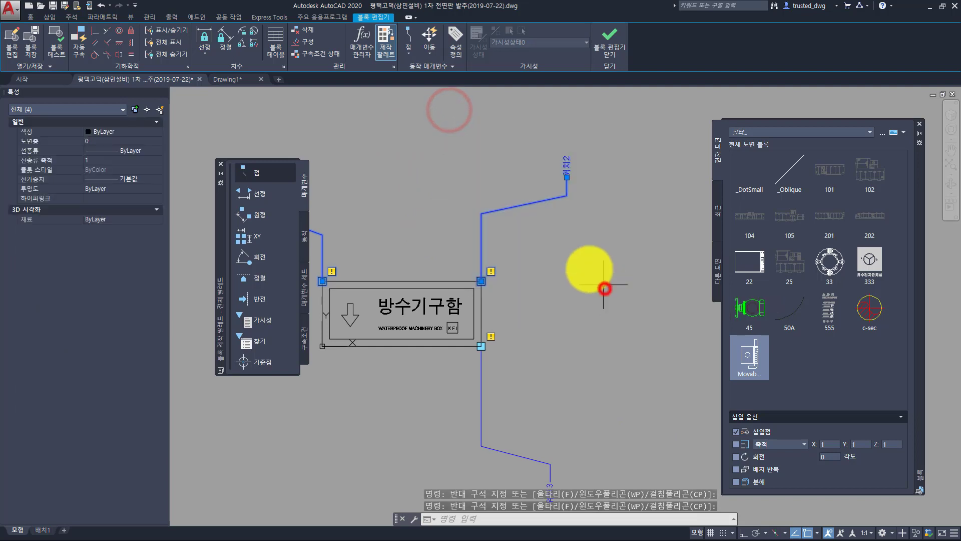
text(e)
key(Return)
middle_drag(511, 228, 558, 180)
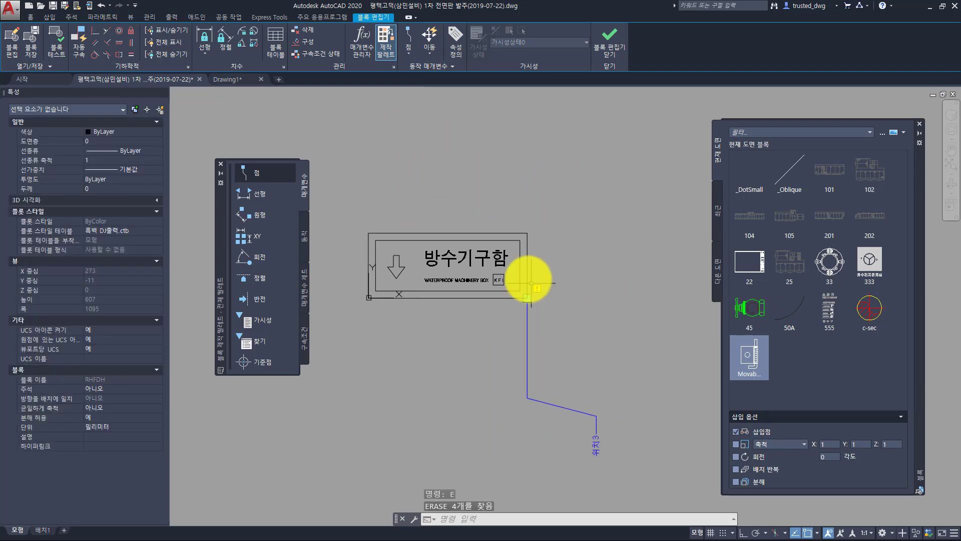
click(516, 279)
click(633, 468)
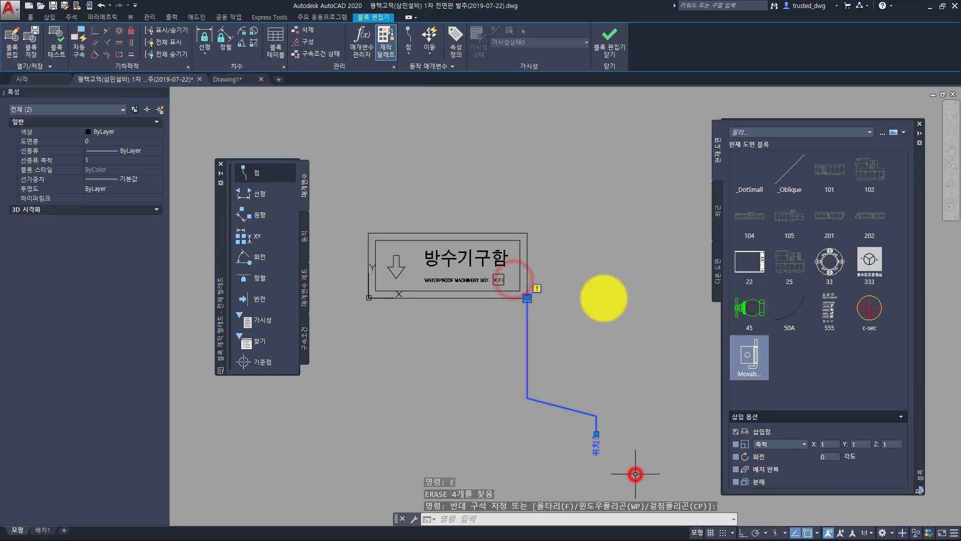
text(e)
key(Return)
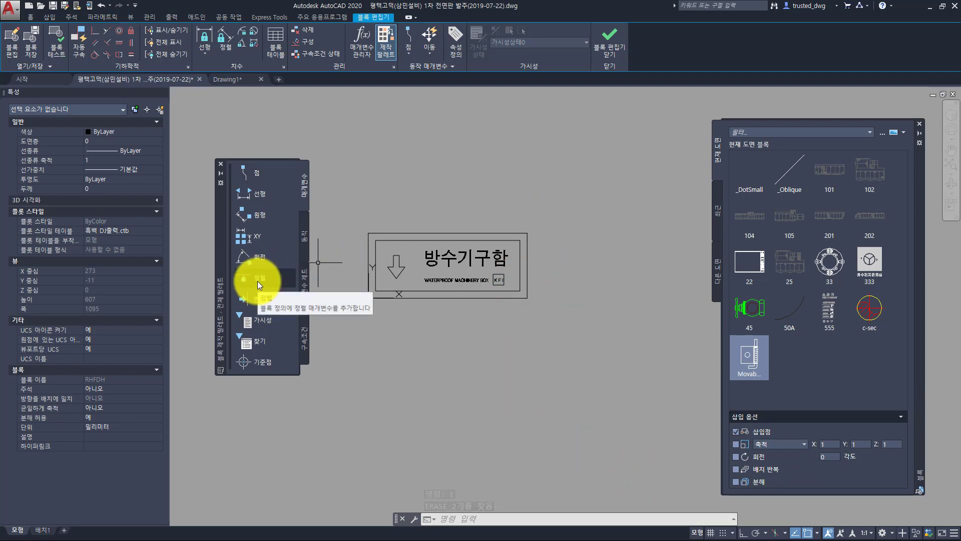
- Switch to Drawing1 and insert an RHFDH sign aligned to the steep sloping line, just below its upper corner
click(224, 76)
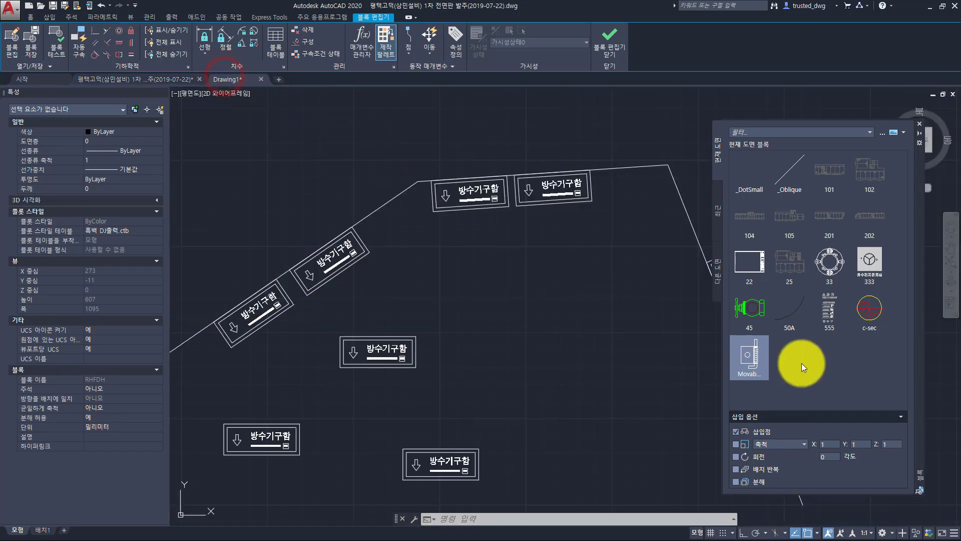
click(740, 172)
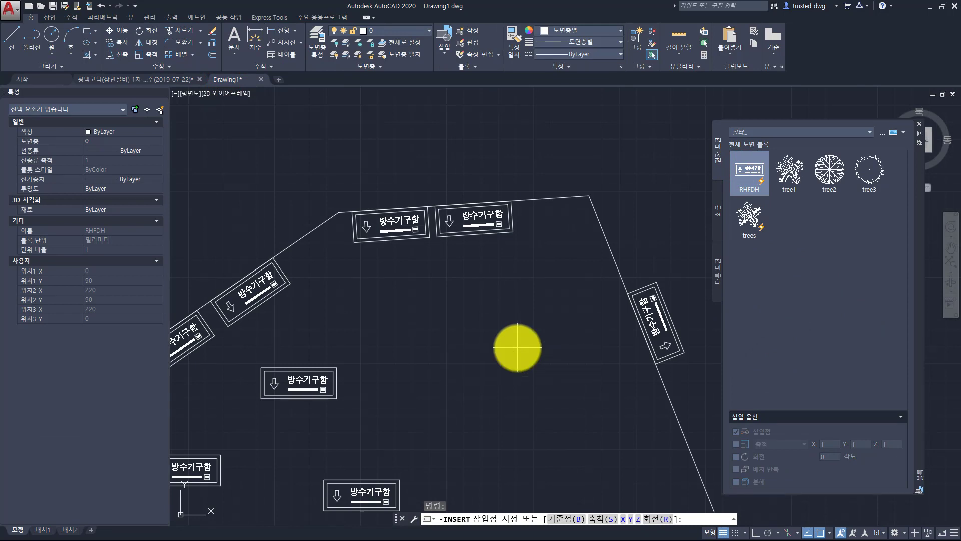
scroll(517, 345, down, 3)
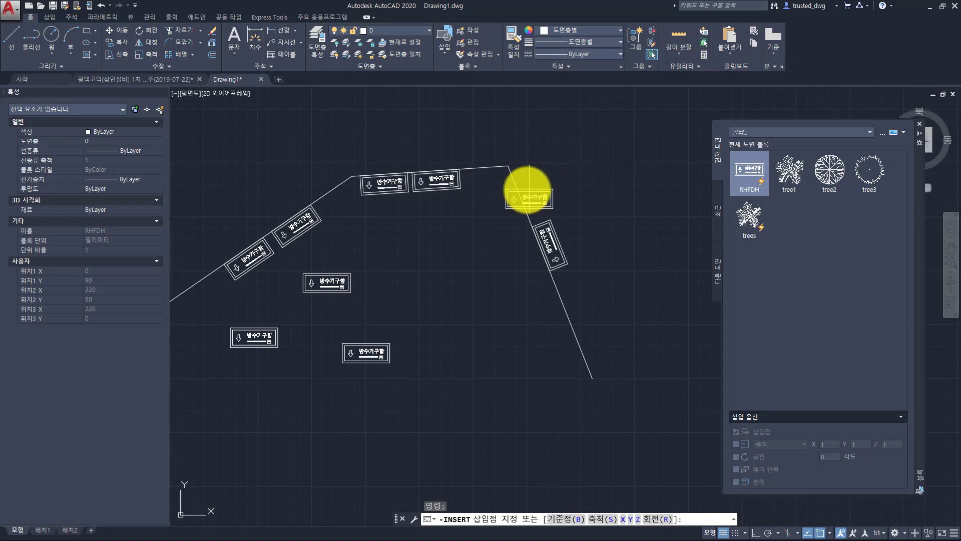
click(523, 193)
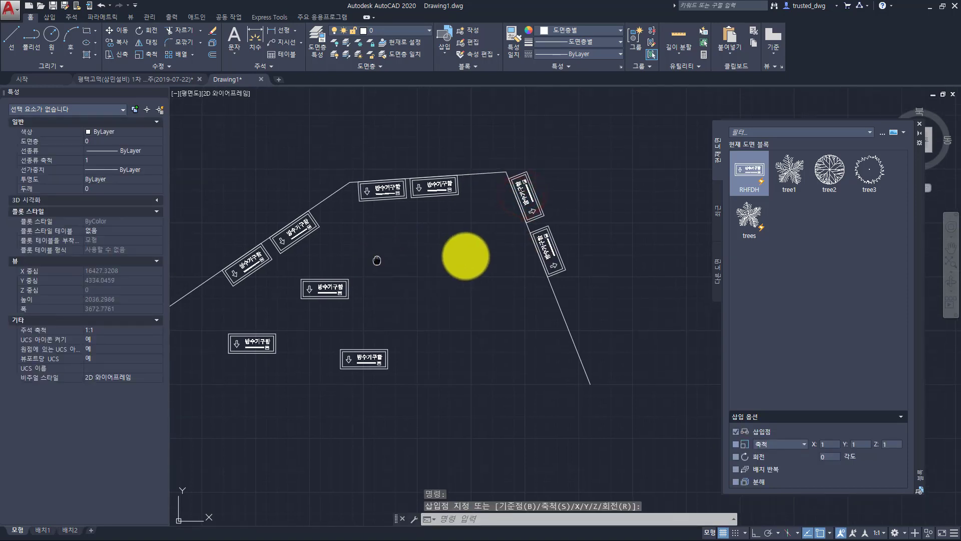
- Select a loose horizontal sign in Drawing1 and examine the alignment grip at the midpoint of its upper edge
scroll(415, 285, up, 4)
scroll(415, 285, up, 4)
key(Escape)
click(514, 384)
click(407, 275)
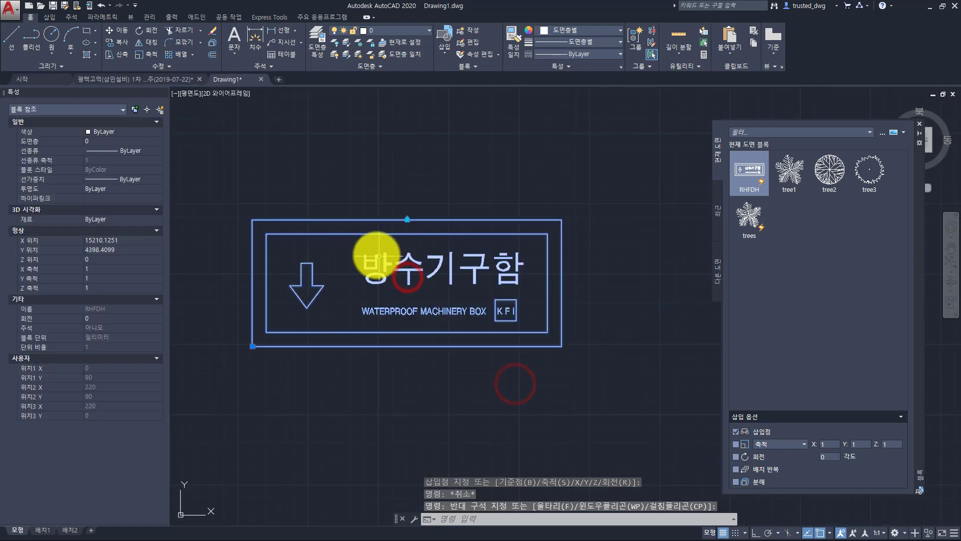
scroll(400, 216, up, 4)
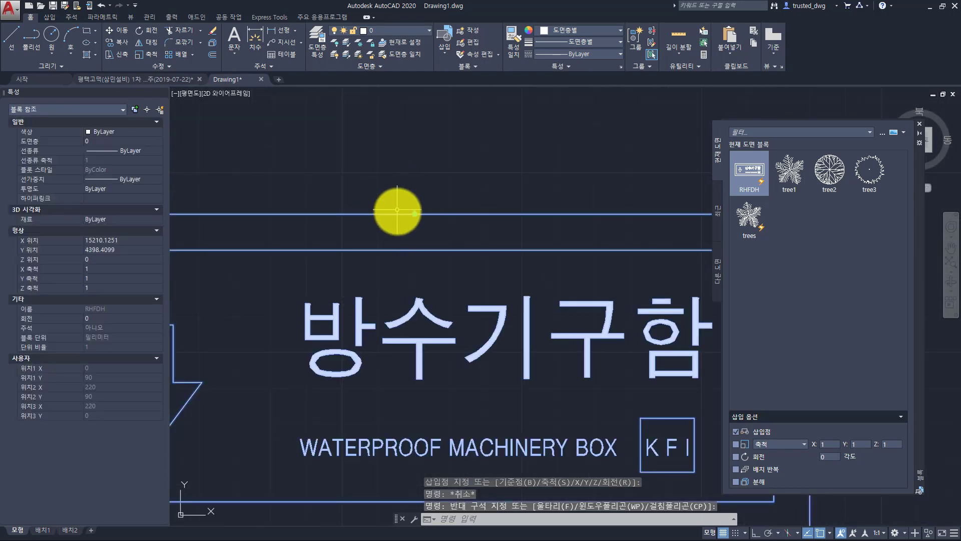
scroll(397, 212, down, 4)
middle_drag(413, 214, 420, 221)
key(Escape)
click(416, 231)
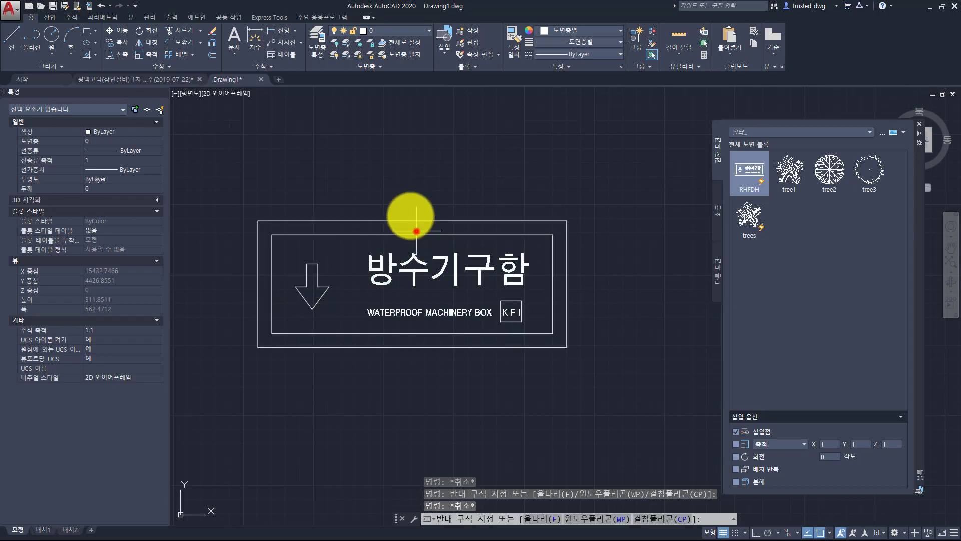
click(389, 183)
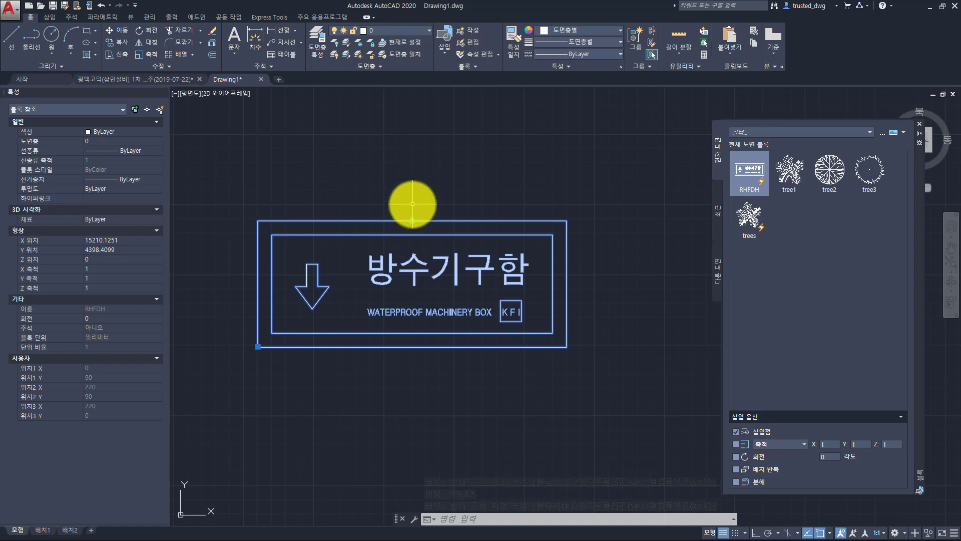
key(Escape)
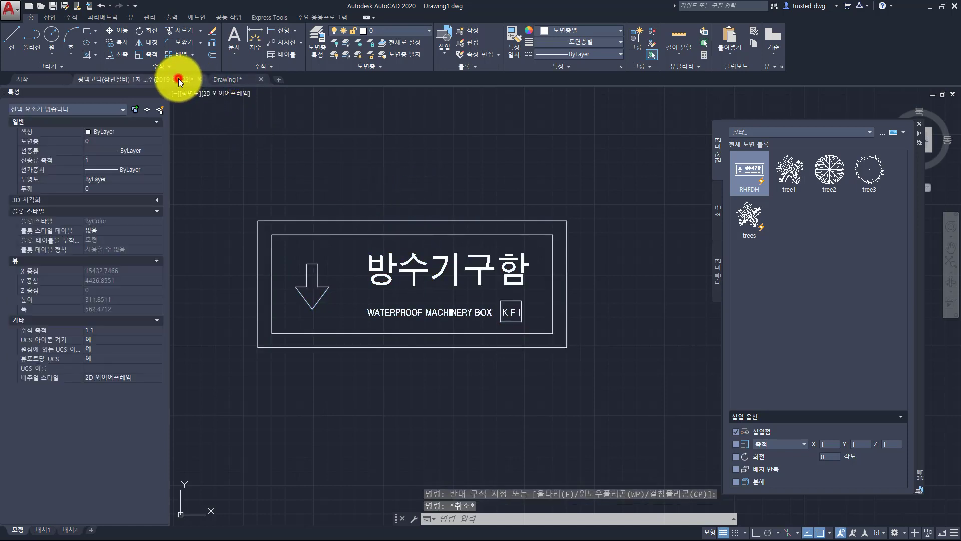
- Return to the other drawing, where the RHFDH sign block is open in the Block Editor
click(178, 79)
double_click(395, 233)
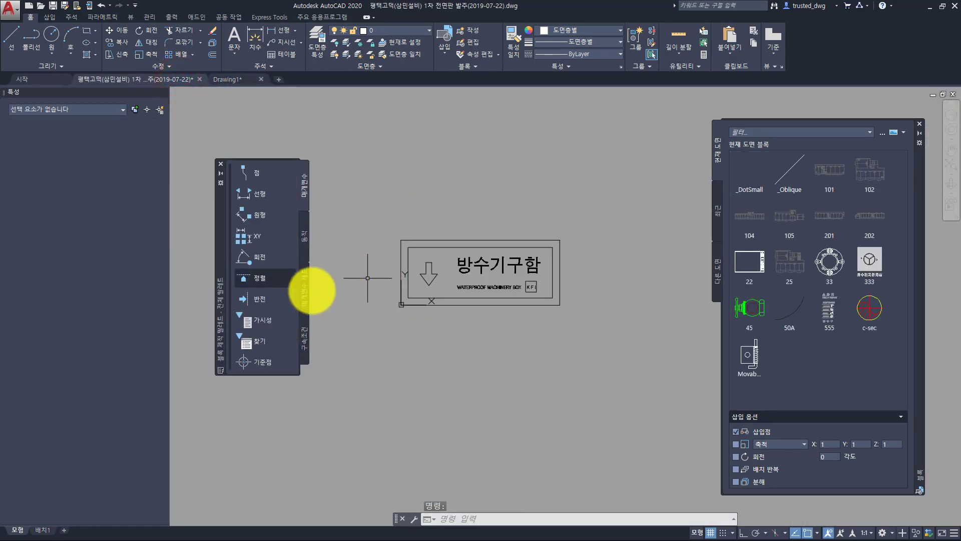
- Add an alignment parameter in the empty space above the sign, with its direction set horizontally to the right, about 202 units long
click(255, 279)
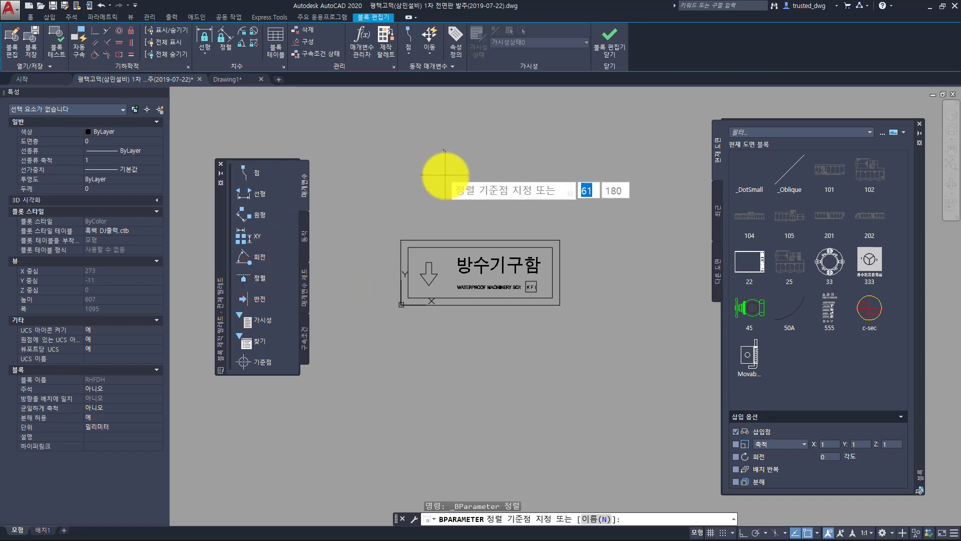
click(460, 205)
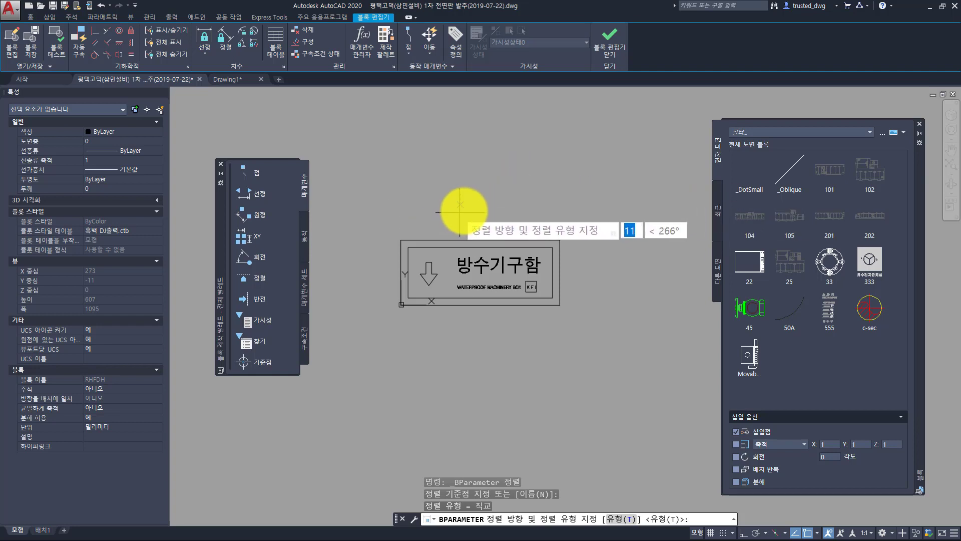
key(F8)
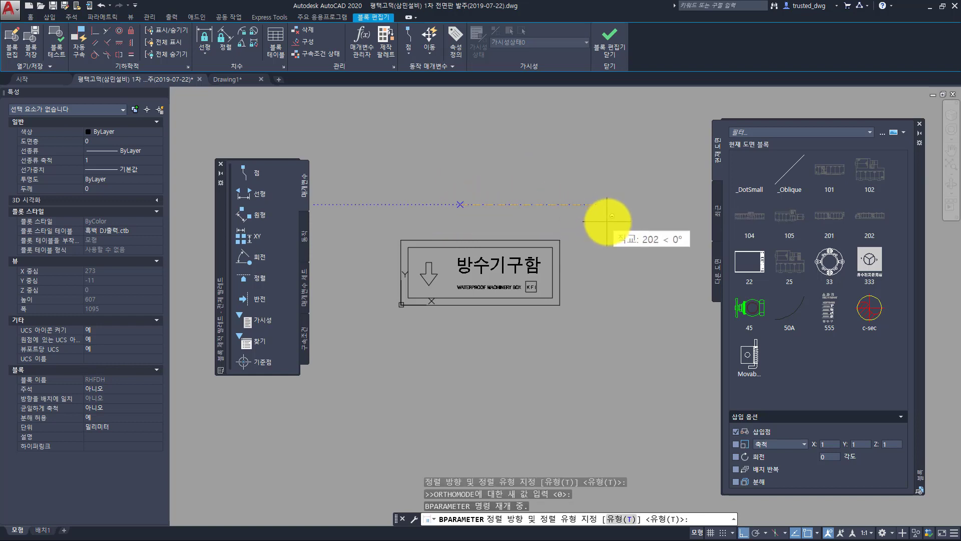
click(608, 222)
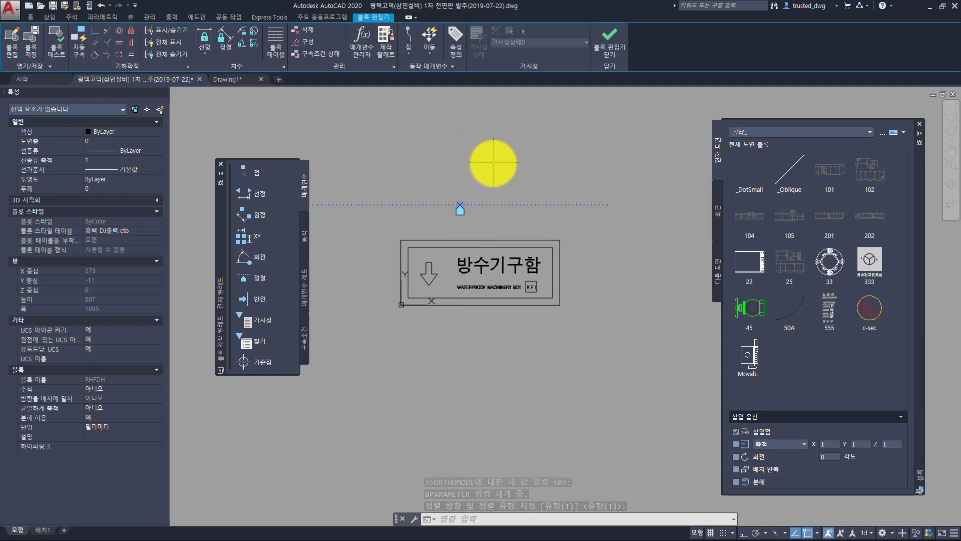
- Add a second alignment parameter higher above the sign, with its direction set horizontally to the left
click(264, 279)
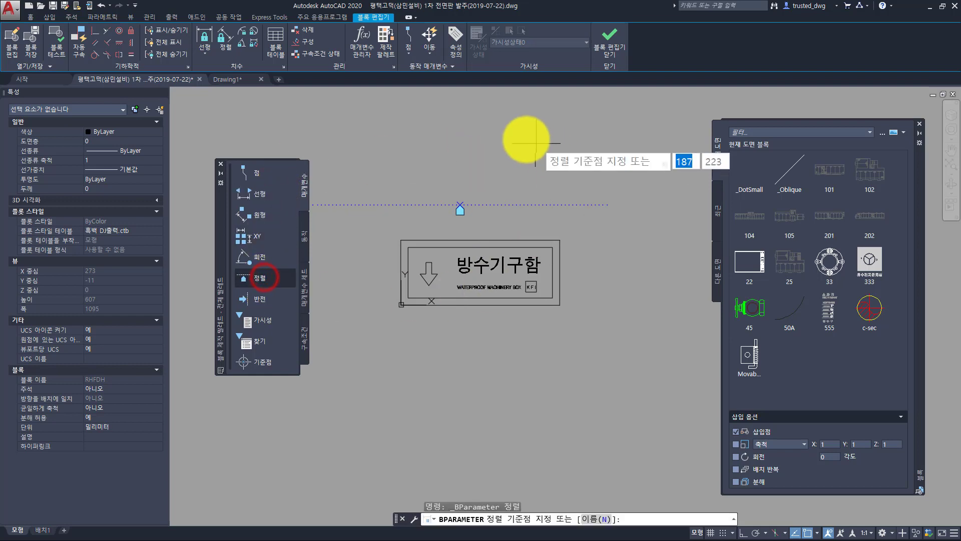
click(510, 139)
key(F8)
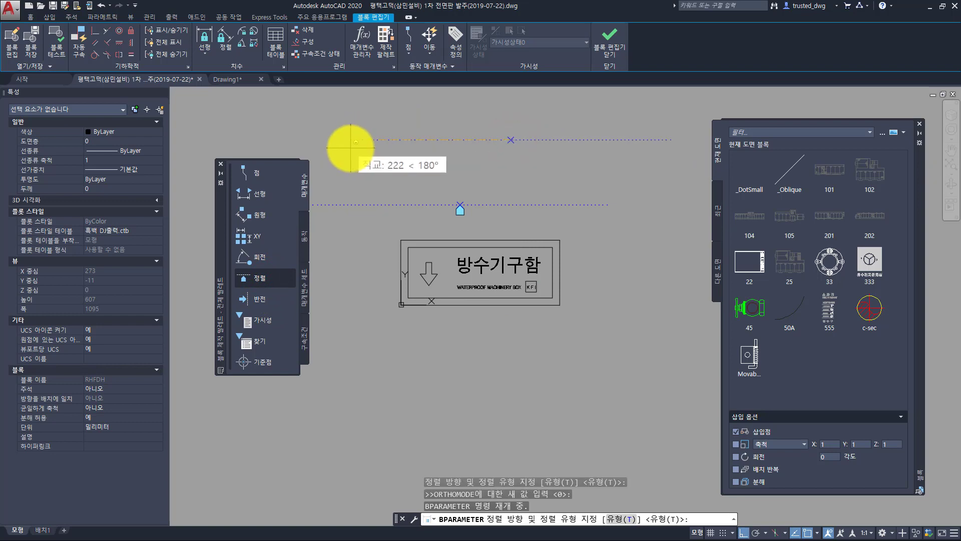
click(337, 144)
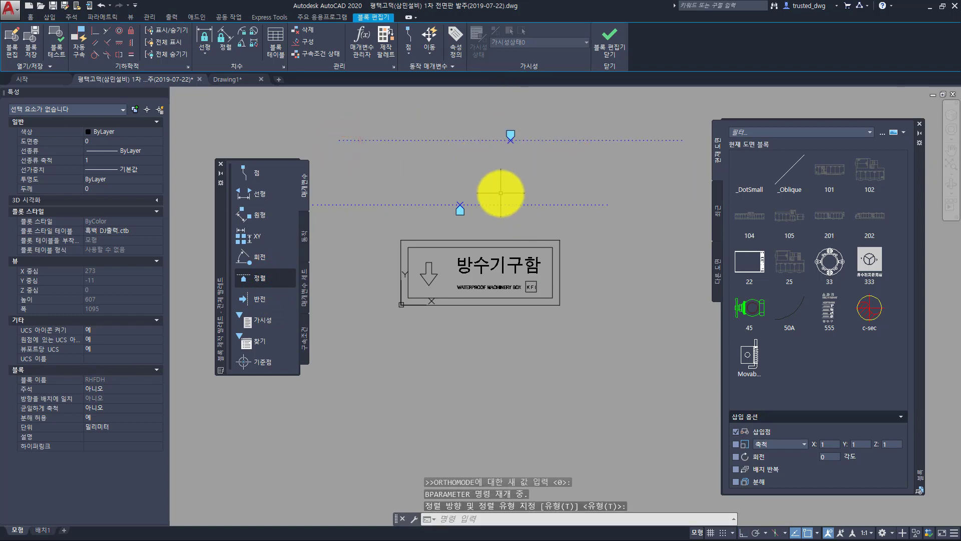
- Erase both alignment parameters placed in the empty space above the sign
click(264, 279)
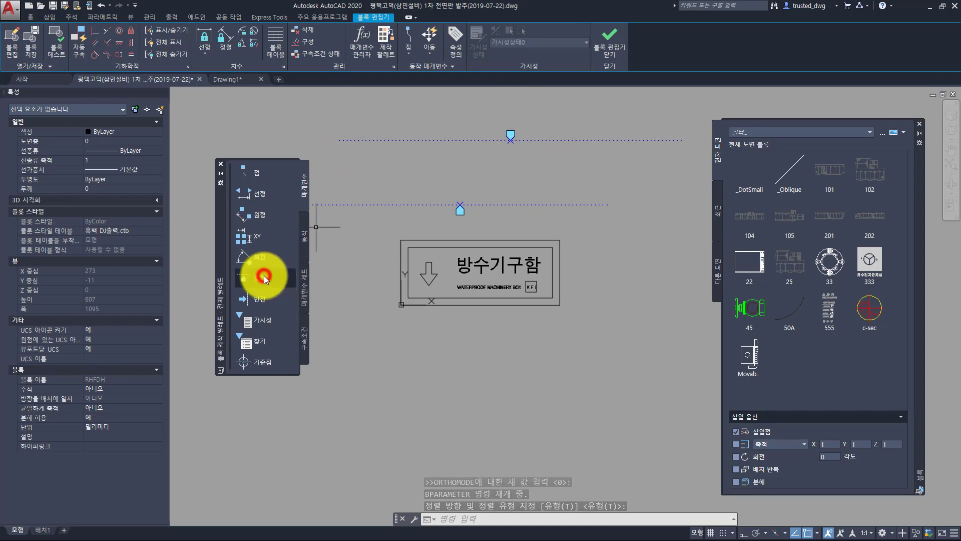
key(Escape)
click(519, 223)
click(455, 119)
text(E)
key(Return)
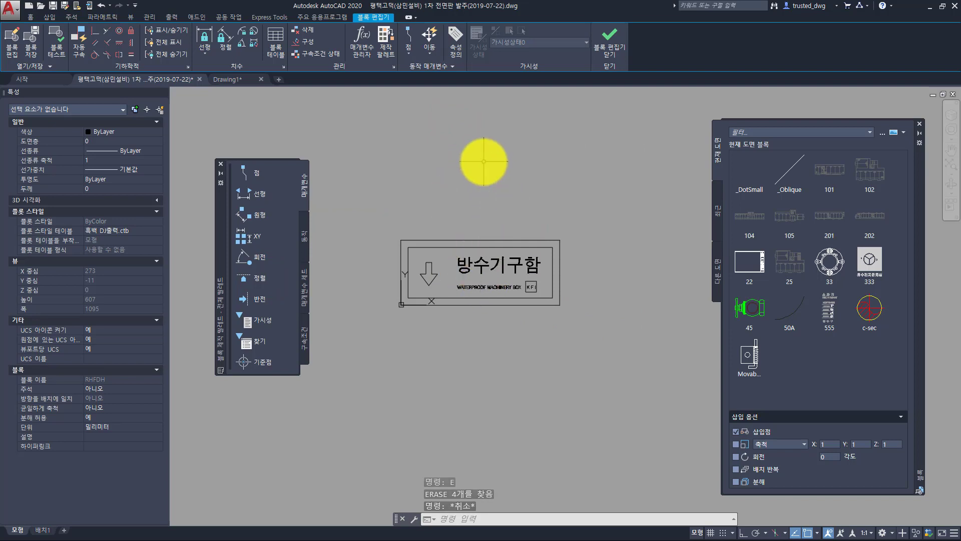
key(Escape)
key(Escape)
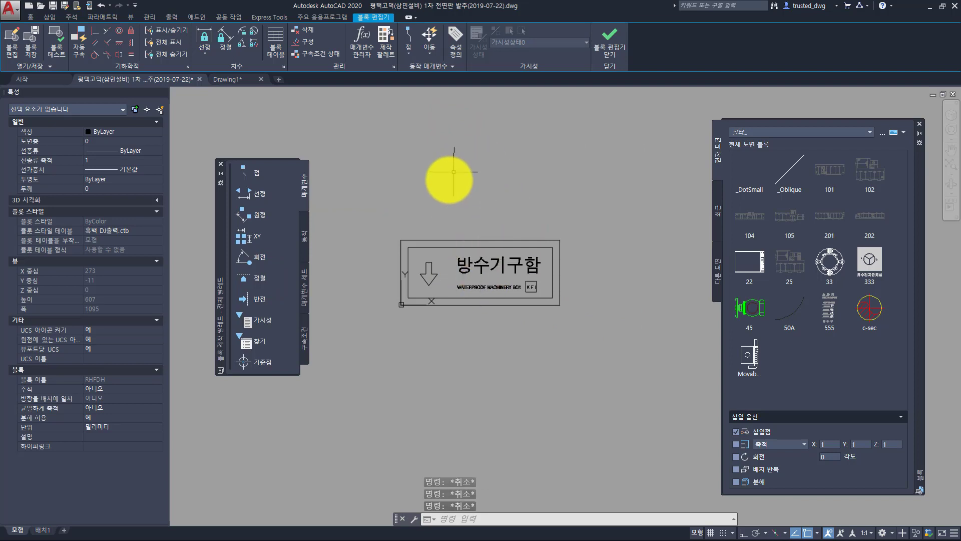
- Add an alignment parameter at the midpoint of the outer frame's upper edge, directed along the edge to the upper-right corner
click(260, 284)
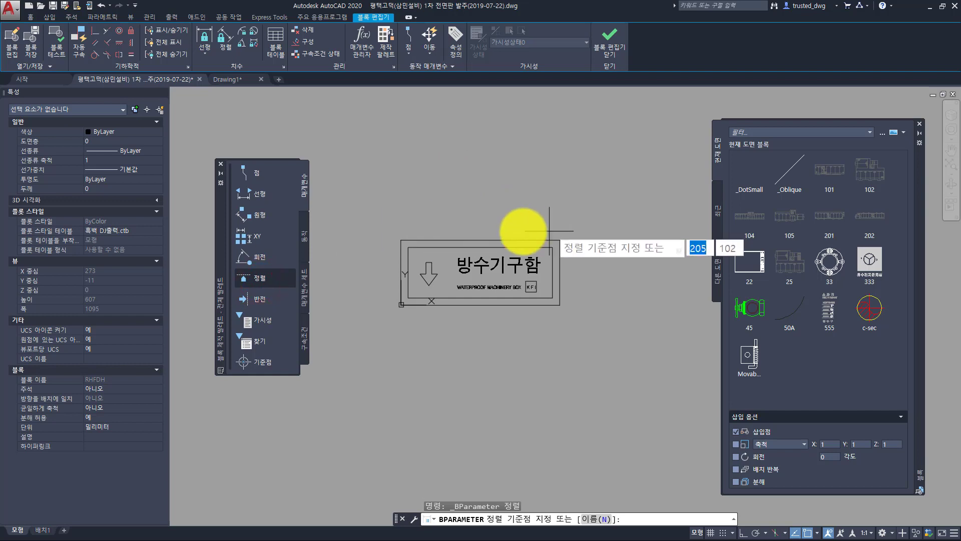
click(479, 236)
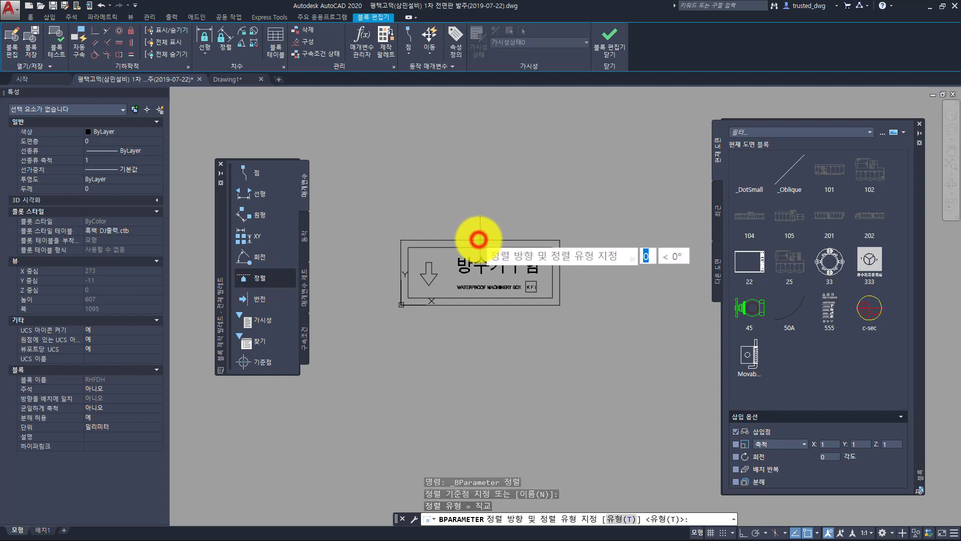
key(F8)
click(560, 239)
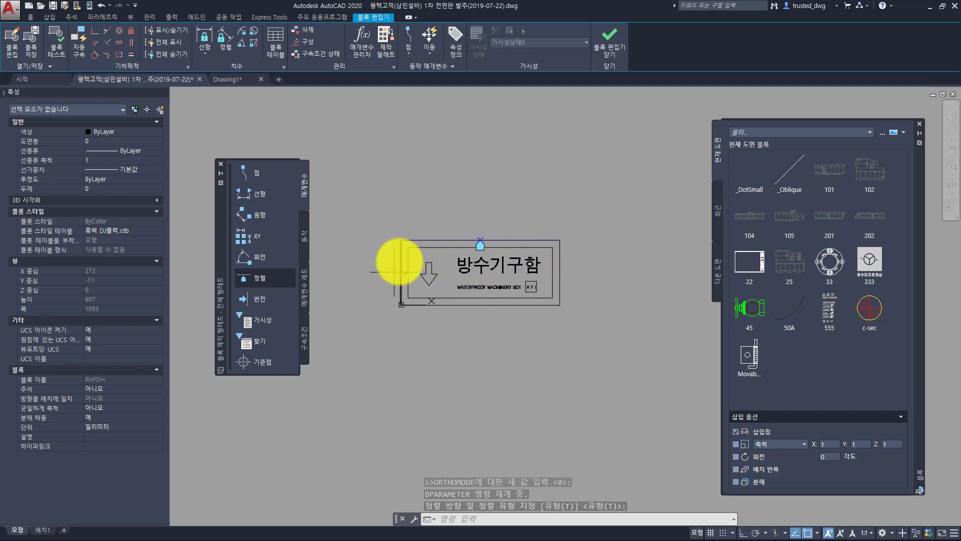
- Add an alignment parameter at the midpoint of the outer frame's left edge, directed upward to the upper-left corner
click(258, 276)
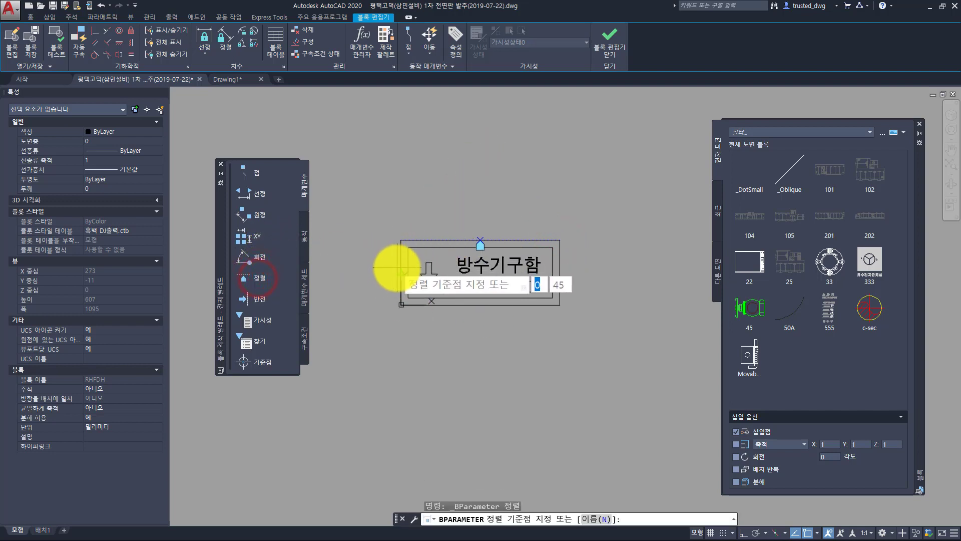
click(401, 274)
click(395, 236)
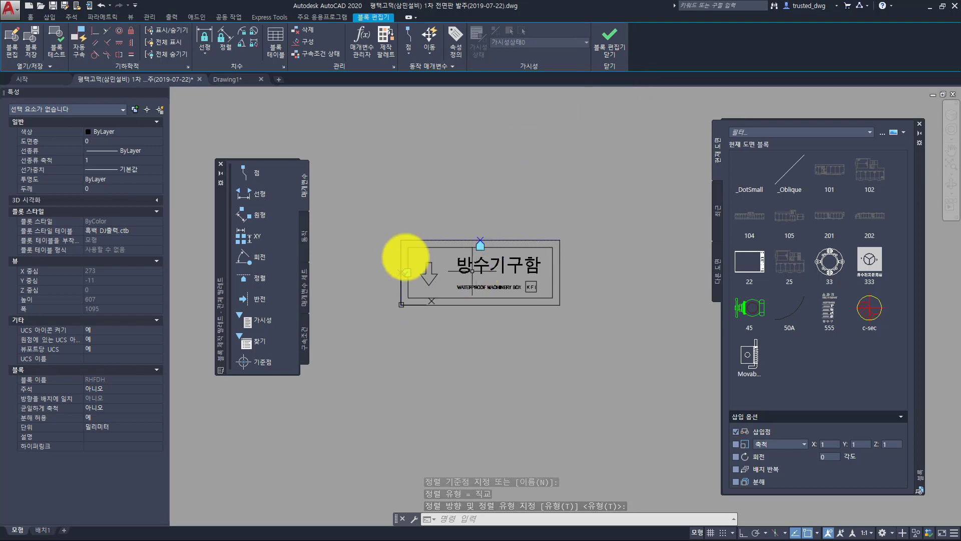
- Close the Block Editor saving the changes, and insert an RHFDH sign in the empty space above the loose sign
click(605, 71)
click(473, 262)
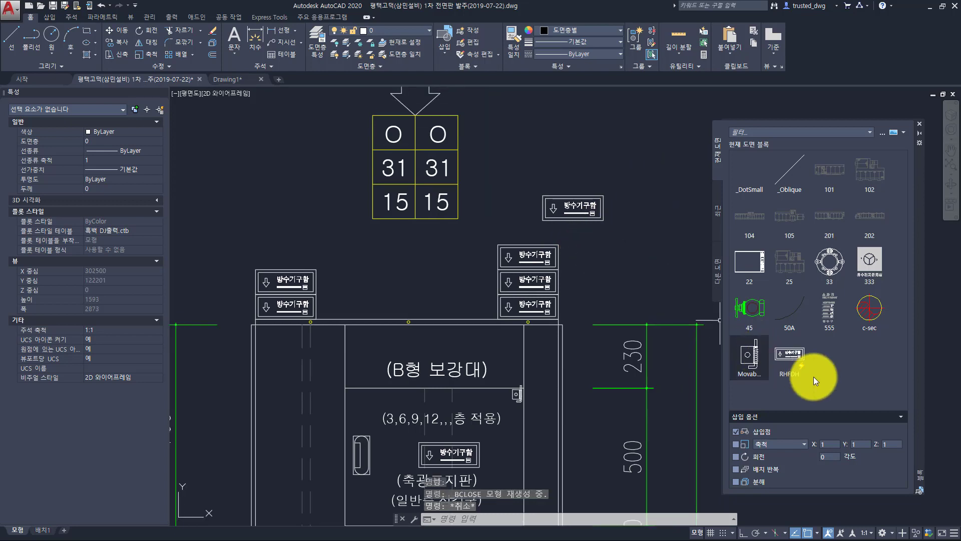
click(788, 355)
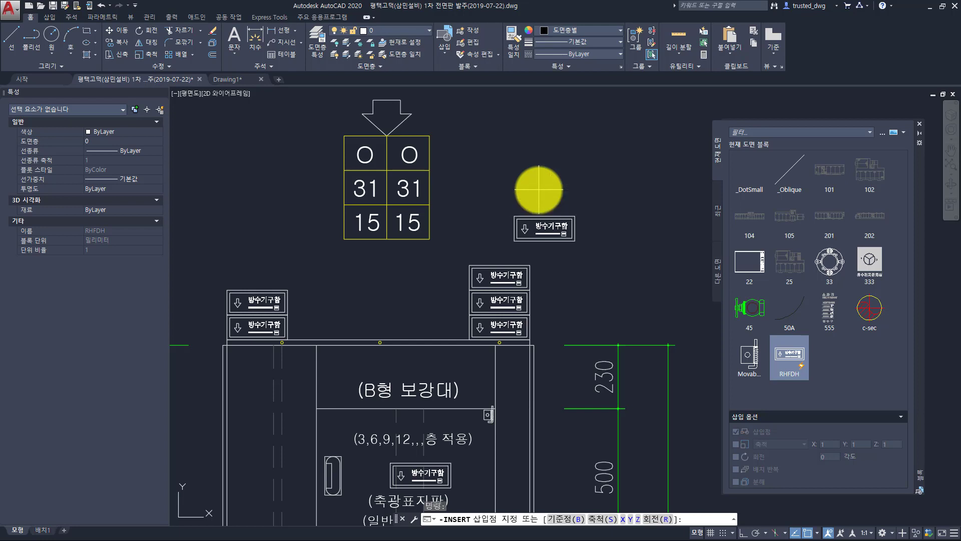
click(536, 161)
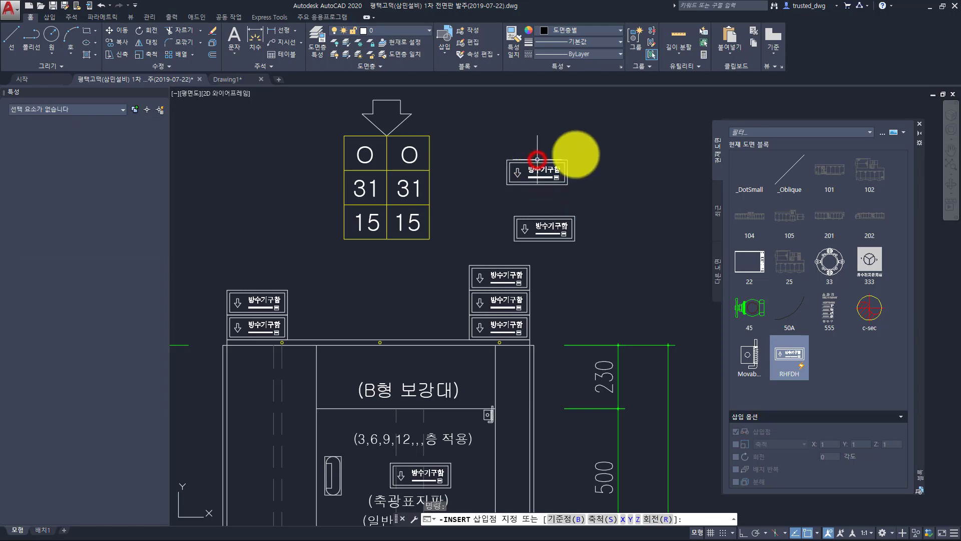
- Place the RHFDH sign above the loose sign, and align its upper edge along the yellow table's right edge
middle_drag(570, 150, 561, 218)
scroll(525, 225, up, 4)
click(552, 269)
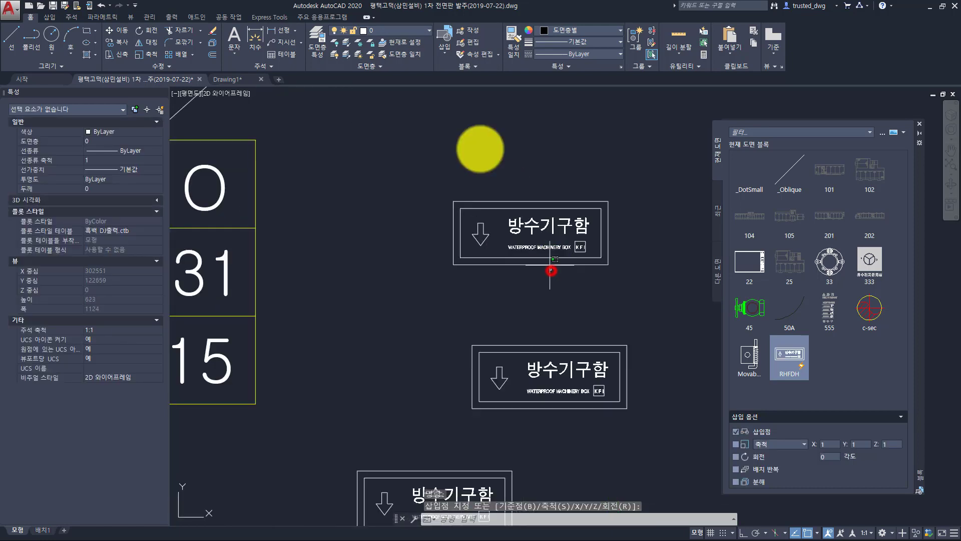
click(480, 149)
click(531, 201)
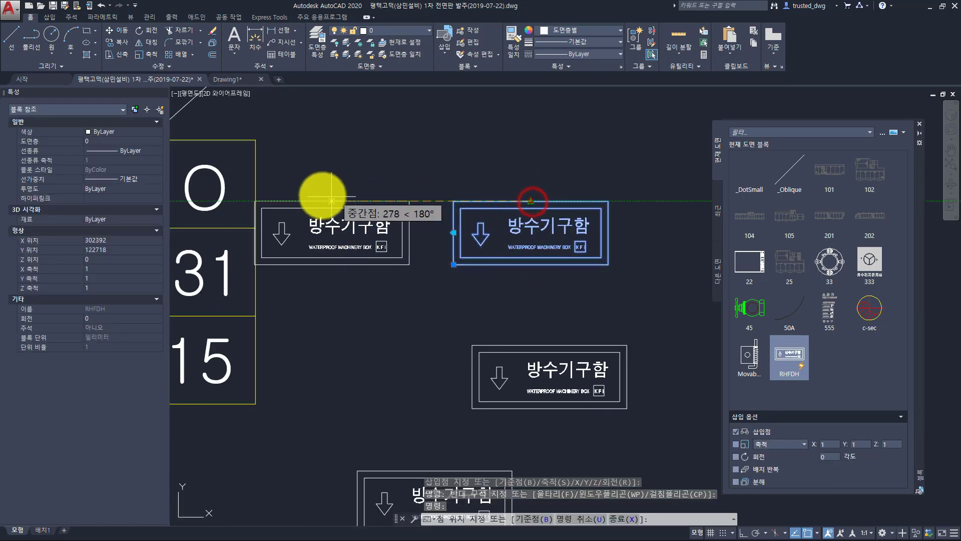
click(259, 187)
- Realign the sign on the table's right edge by its left, upper and again left alignment grip
middle_drag(399, 223, 489, 224)
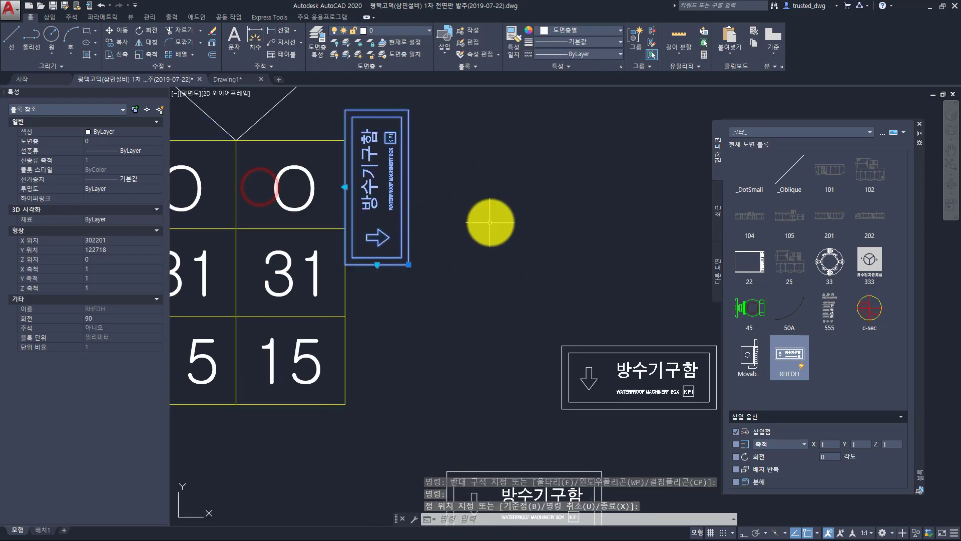
click(375, 264)
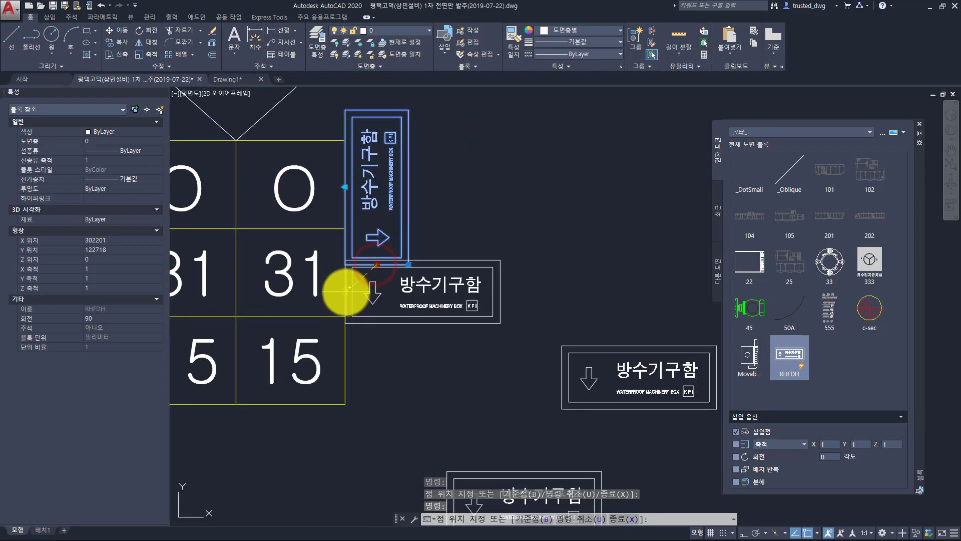
click(345, 292)
click(423, 260)
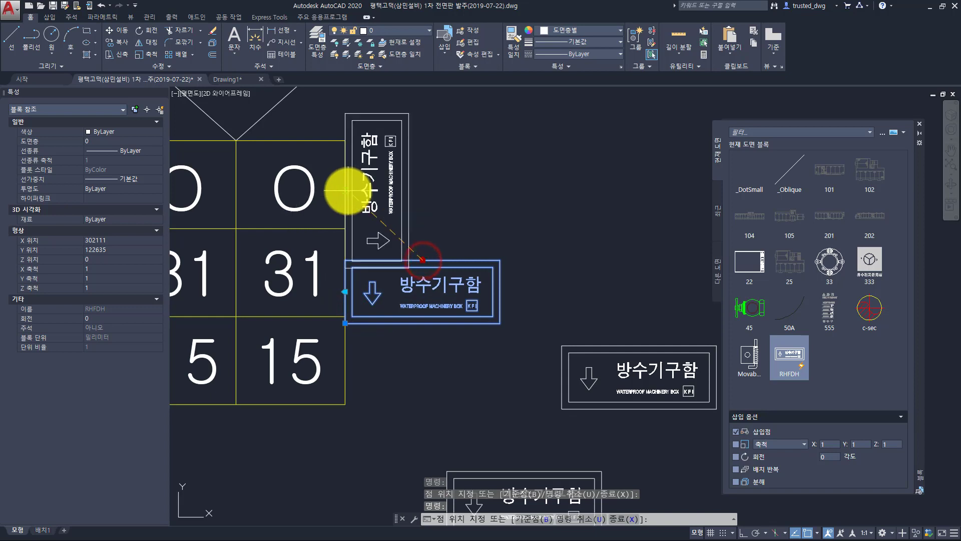
click(344, 191)
click(377, 269)
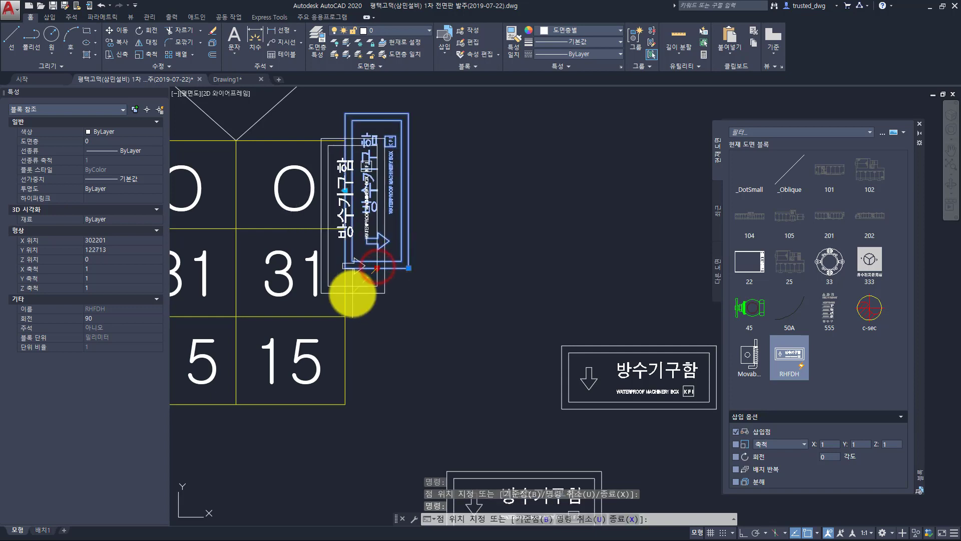
click(345, 293)
- Align the sign's left edge to the large arrow's right slanted side, and its upper edge to the left slanted side
middle_drag(351, 259, 453, 301)
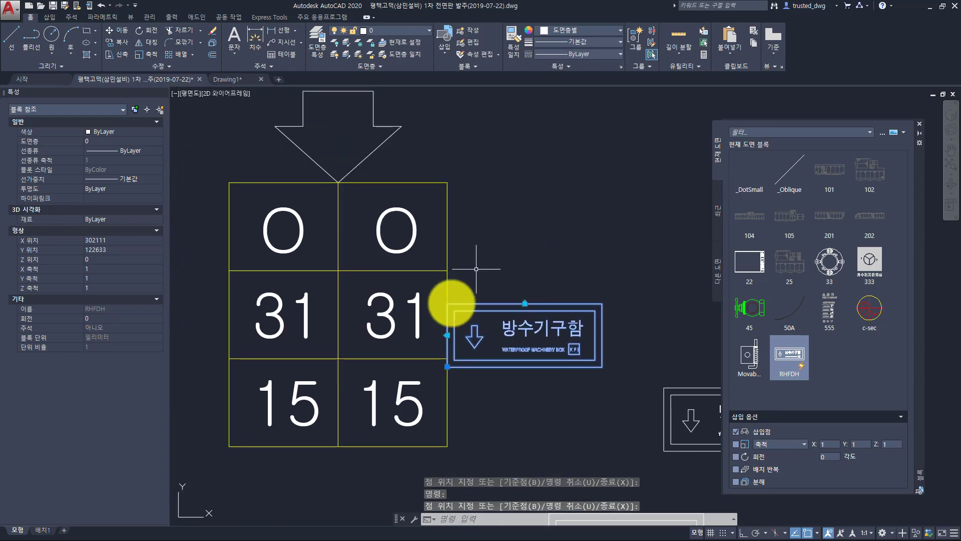
click(447, 335)
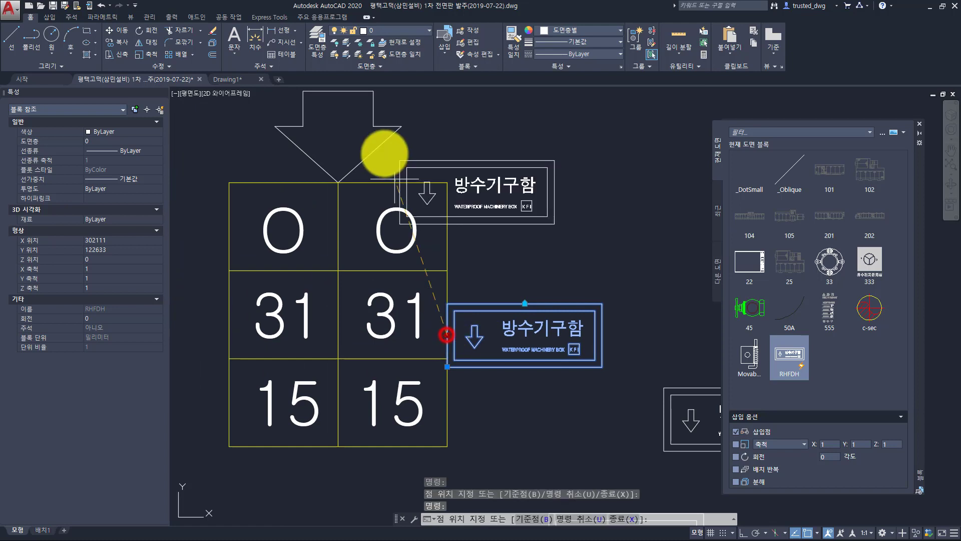
click(378, 147)
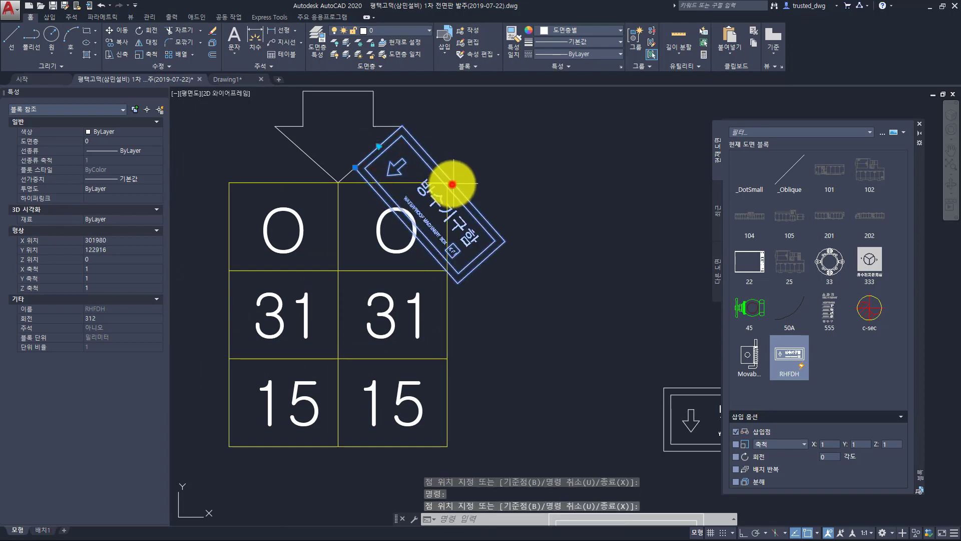
click(452, 183)
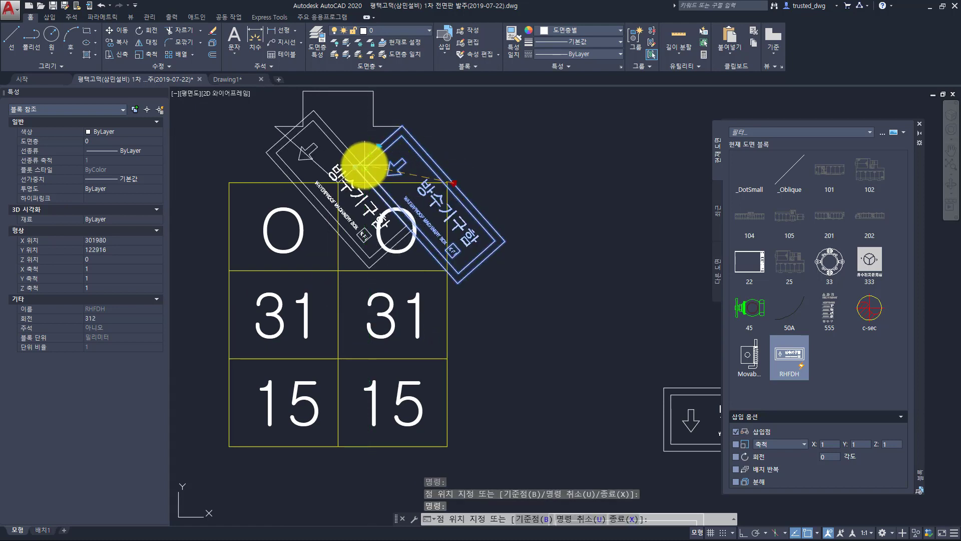
scroll(373, 168, up, 2)
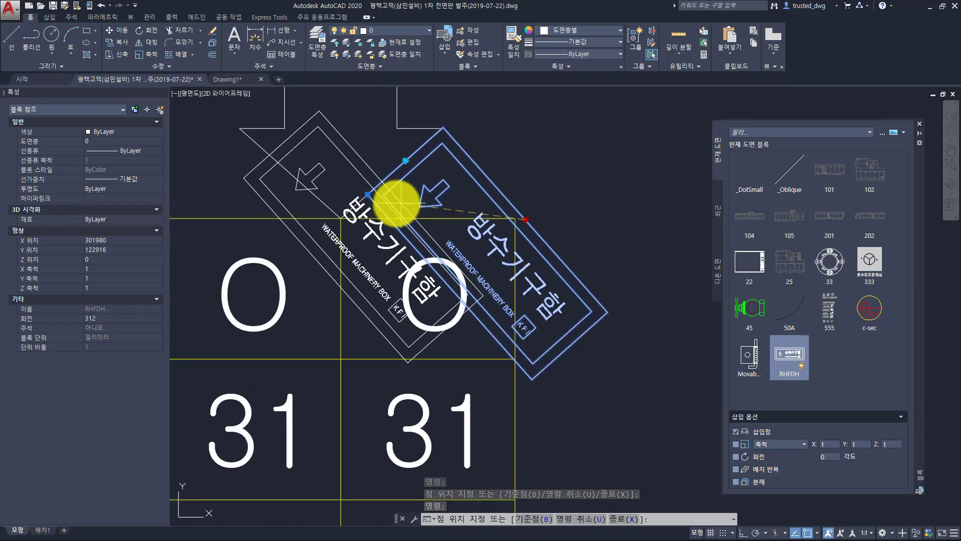
click(357, 204)
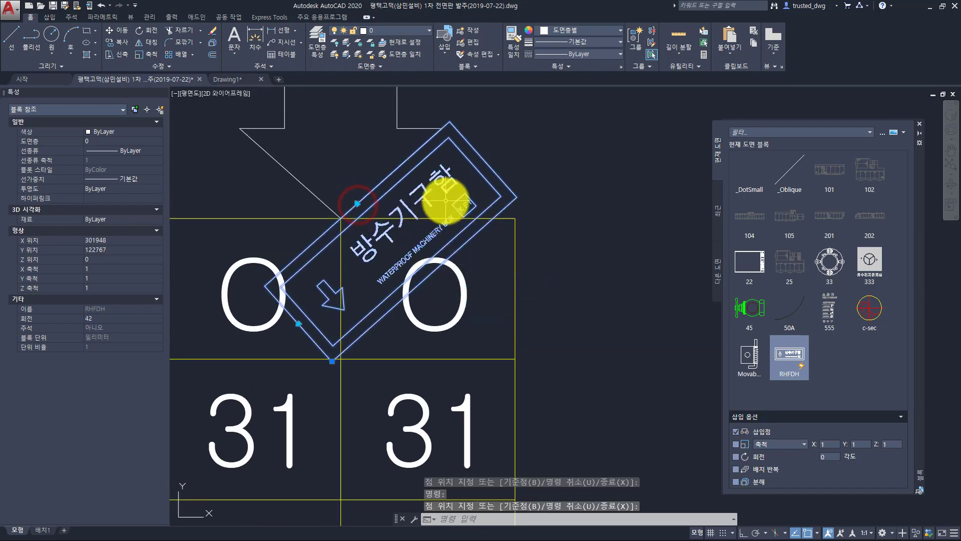
scroll(446, 200, down, 2)
key(Escape)
key(Escape)
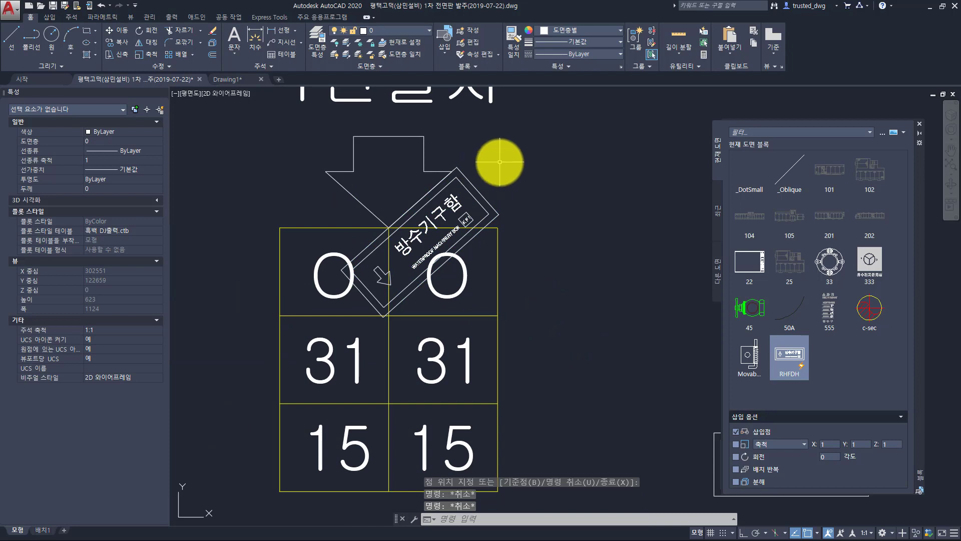
- Align the sign's upper edge against the lower edge of the loose horizontal sign beside the table
key(Escape)
click(506, 179)
click(451, 178)
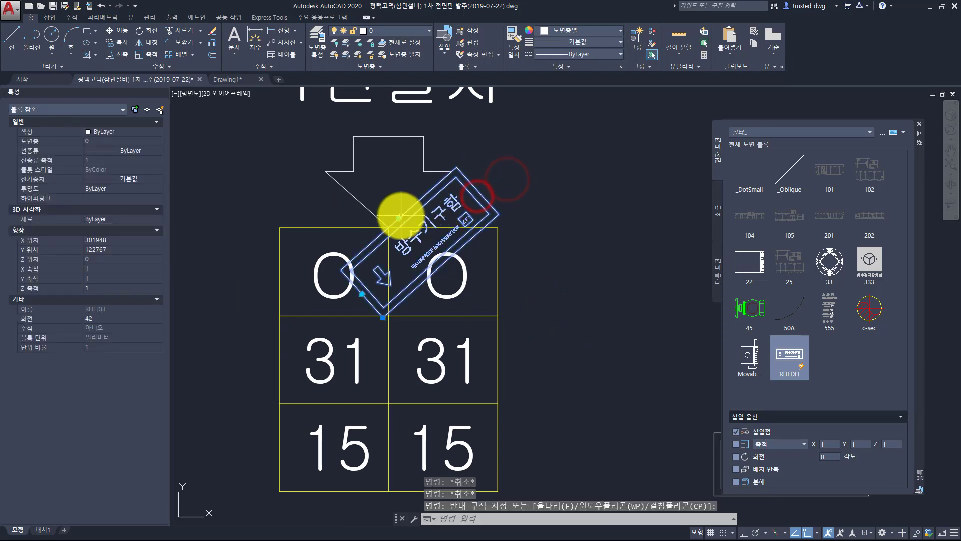
click(401, 218)
middle_drag(549, 303, 354, 237)
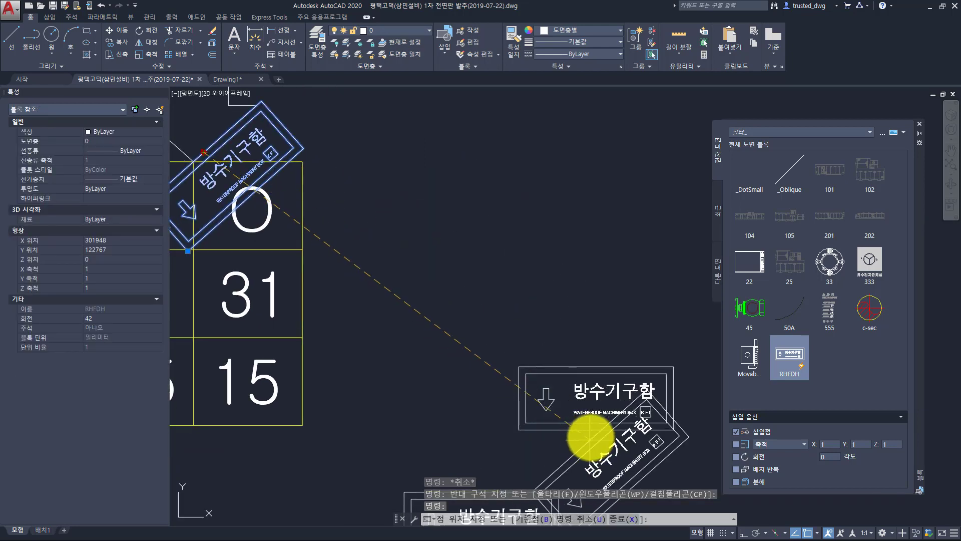
click(590, 432)
middle_drag(522, 364, 444, 244)
key(Escape)
key(Escape)
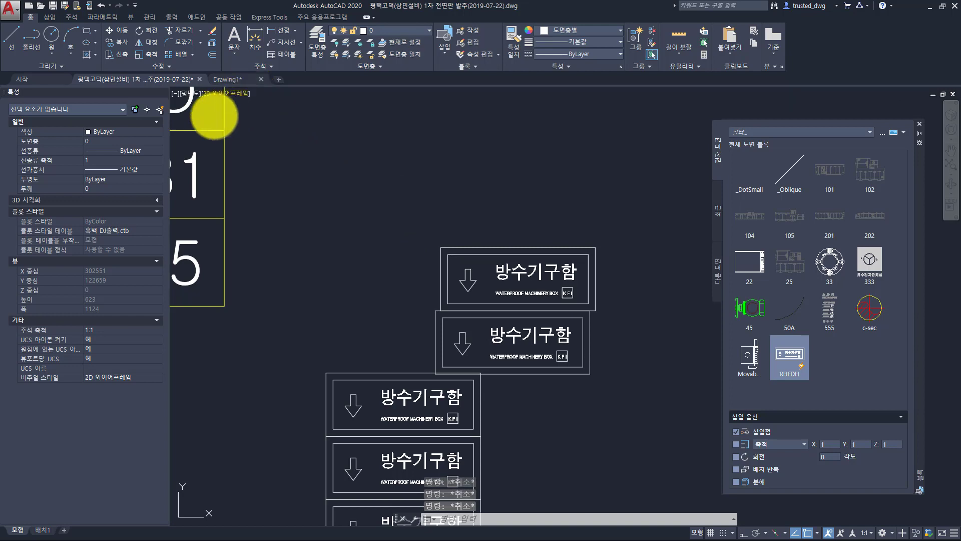
- Switch to the Drawing1 drawing and open its RHFDH sign block in the Block Editor
click(231, 79)
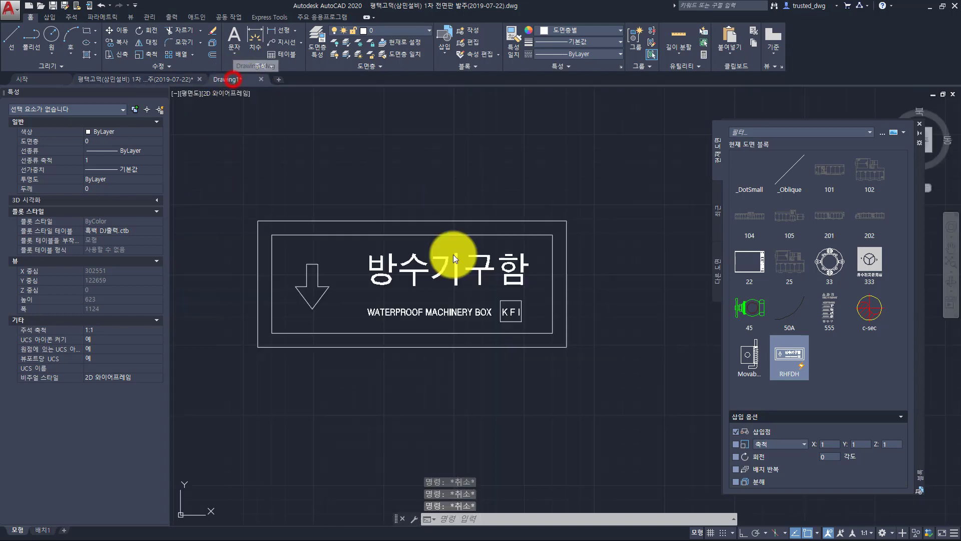
click(480, 270)
double_click(479, 271)
click(471, 328)
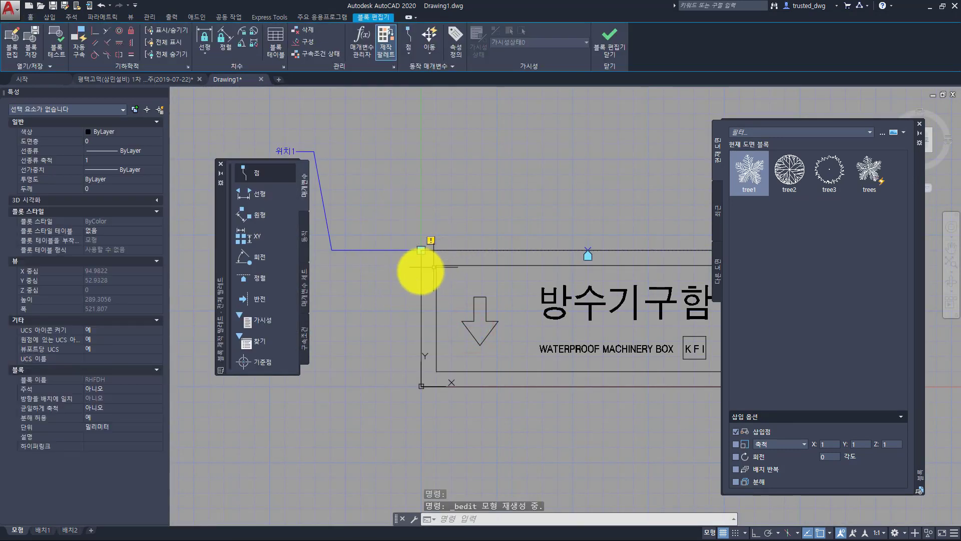
scroll(443, 245, down, 2)
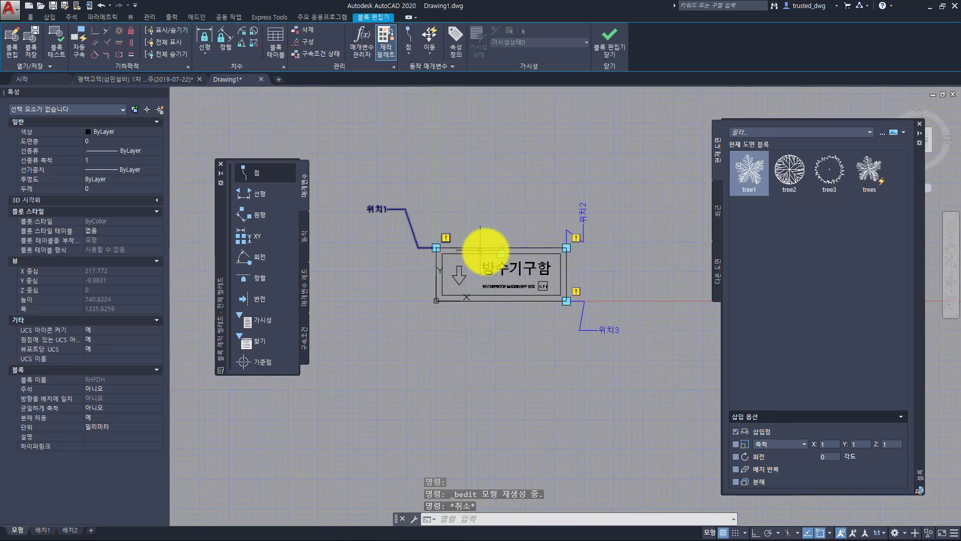
key(Escape)
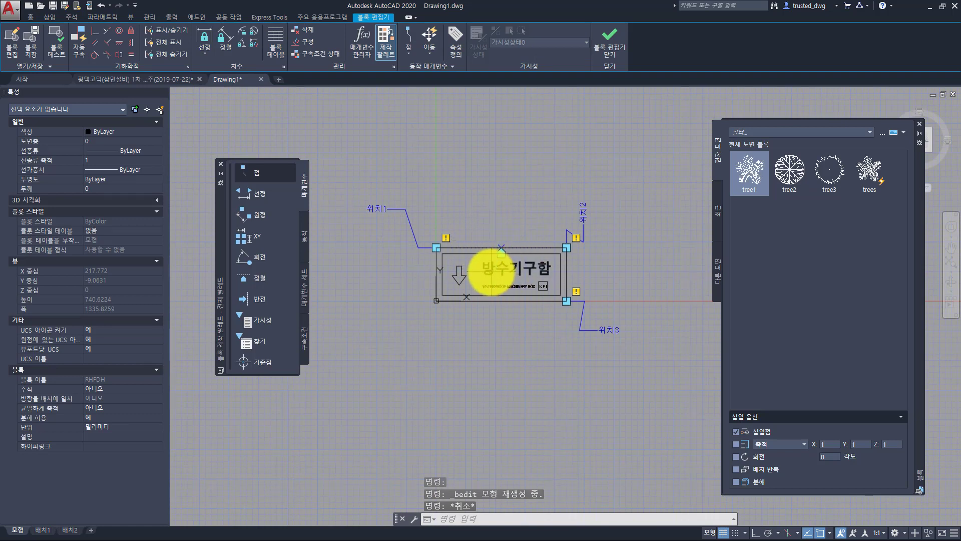
key(Escape)
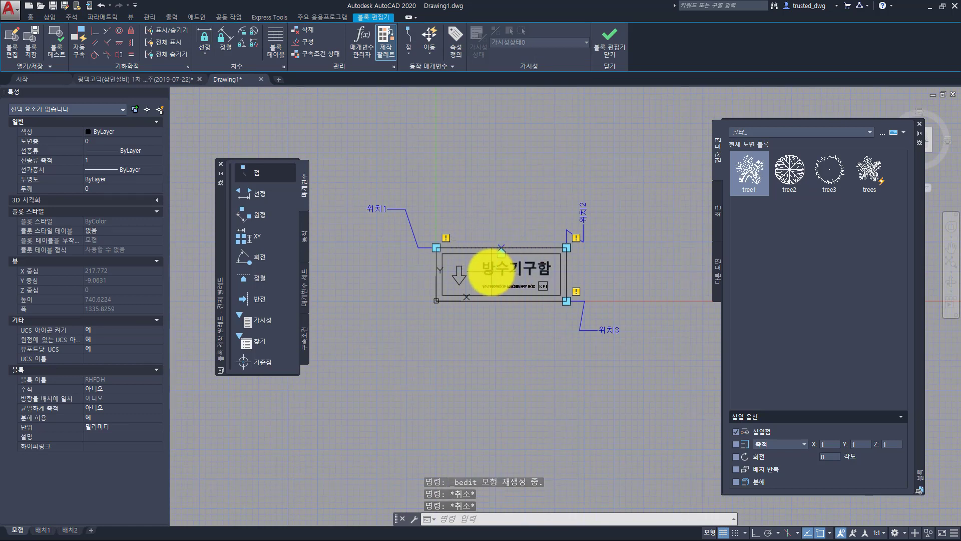
key(Escape)
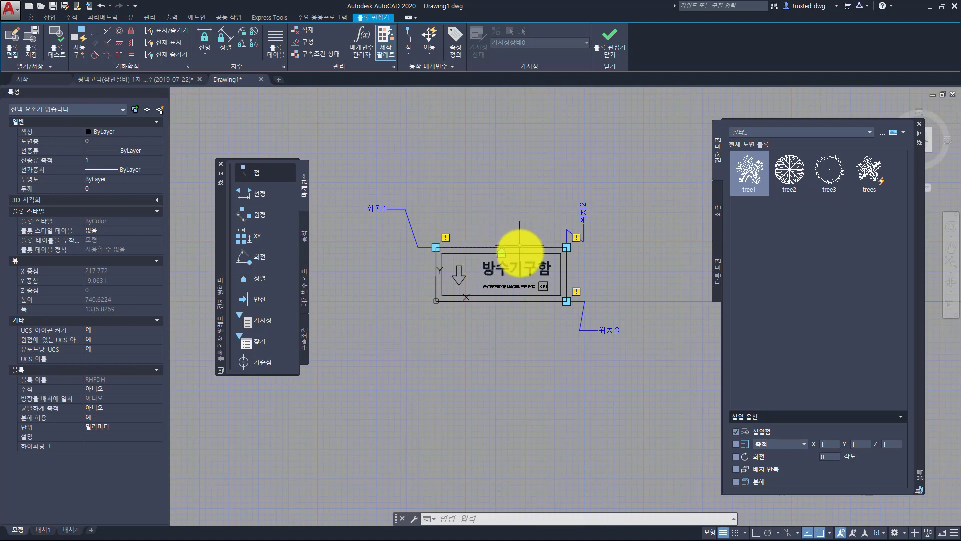
key(Escape)
key(Escape)
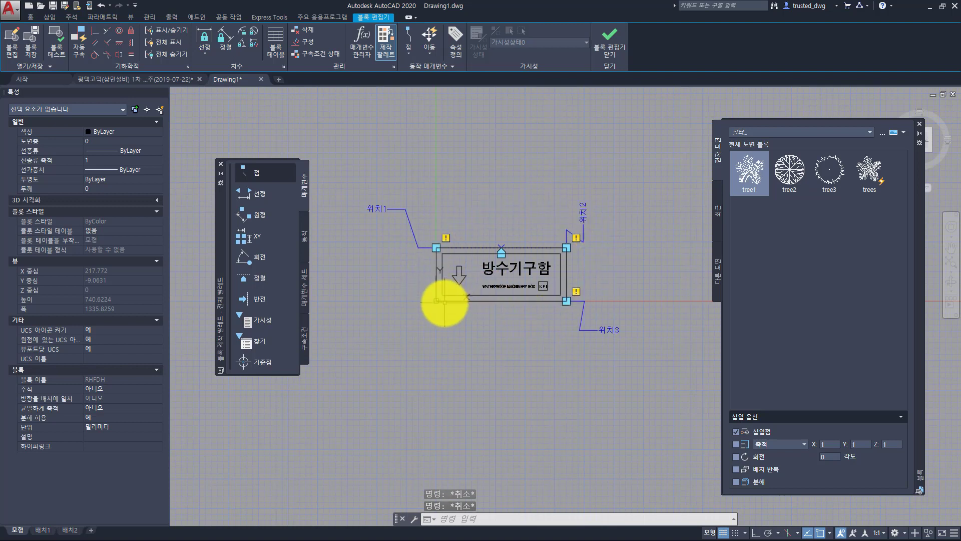
- Erase the three corner point parameters and the upper edge's alignment parameter, leaving the sign geometry in place
scroll(485, 242, up, 2)
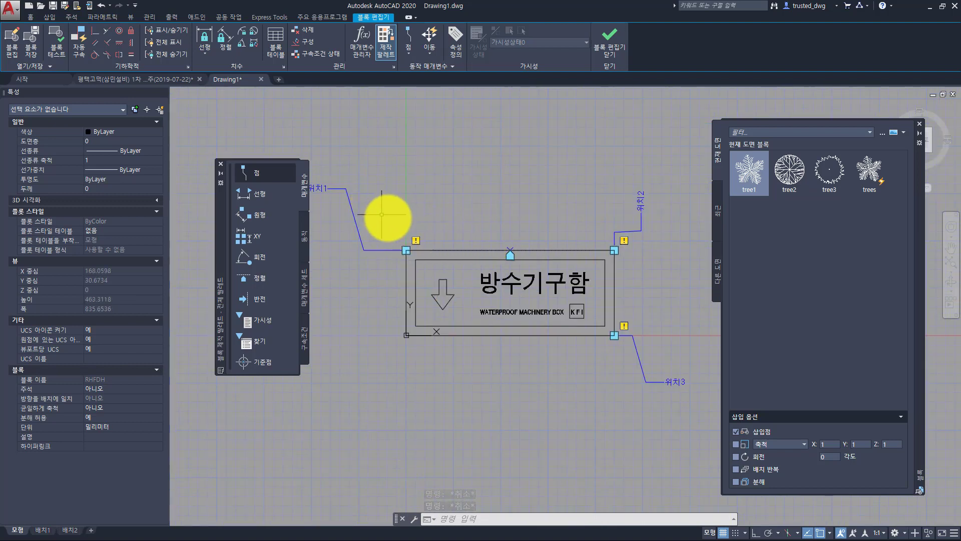
scroll(385, 215, down, 2)
click(326, 185)
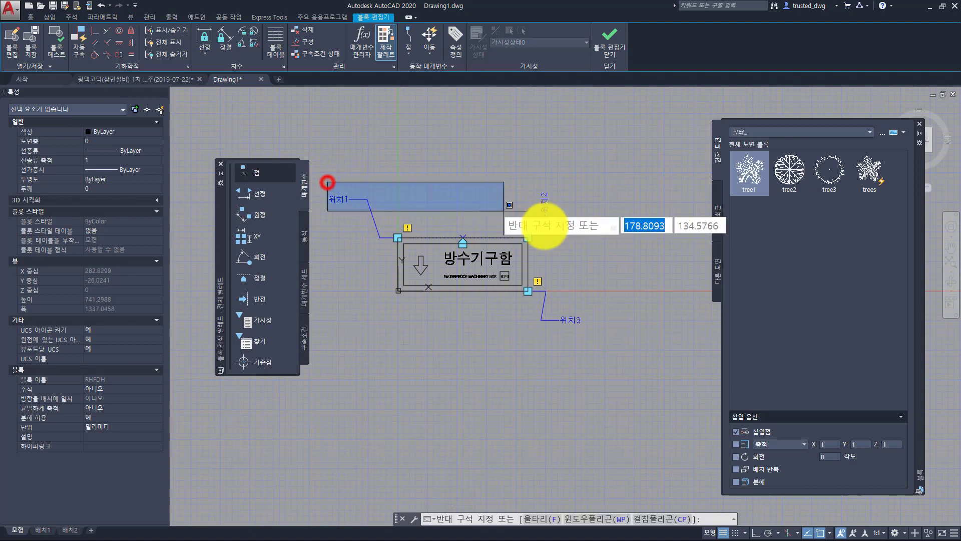
click(591, 251)
click(509, 274)
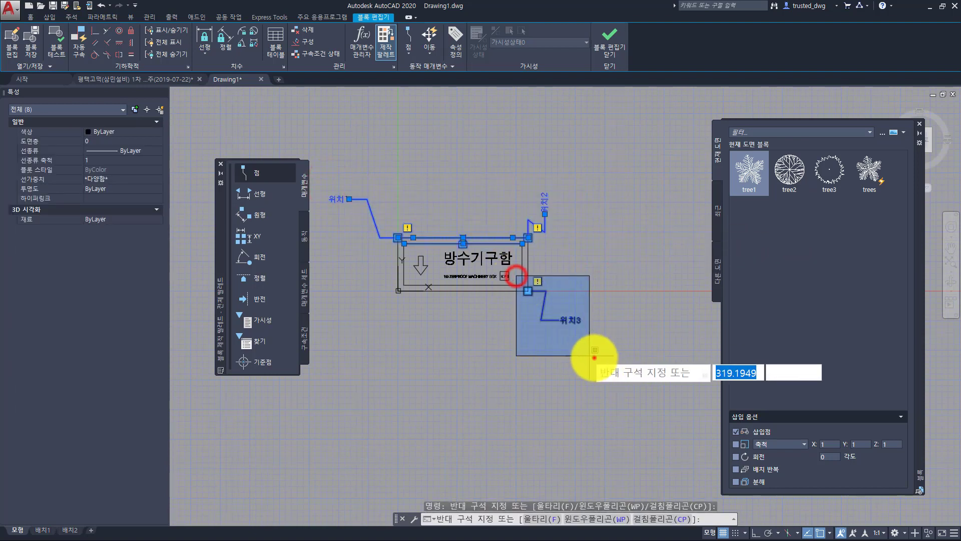
click(594, 358)
click(489, 222)
click(480, 262)
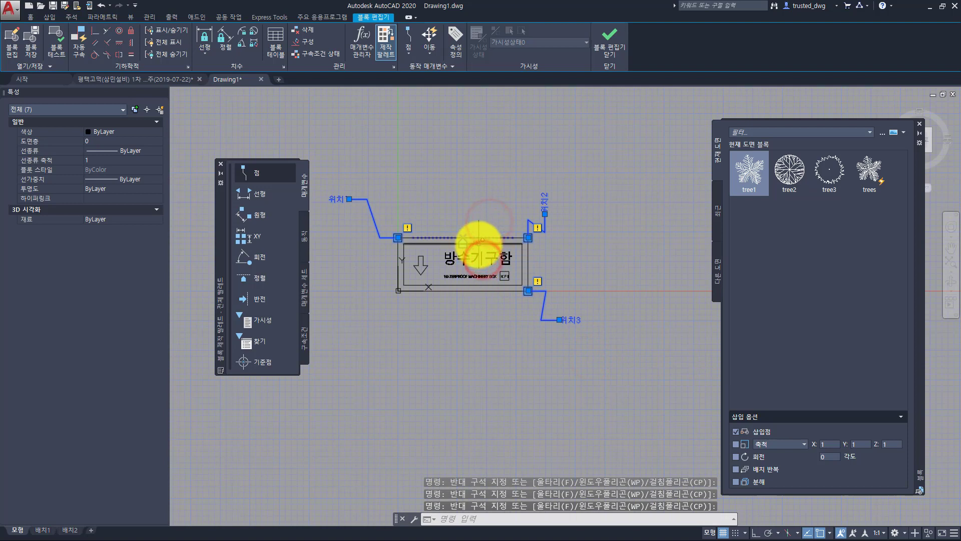
text(E)
key(Return)
- Add a point parameter at the frame's upper-left corner and an alignment parameter at the upper edge's midpoint, directed to the upper-right corner
click(250, 173)
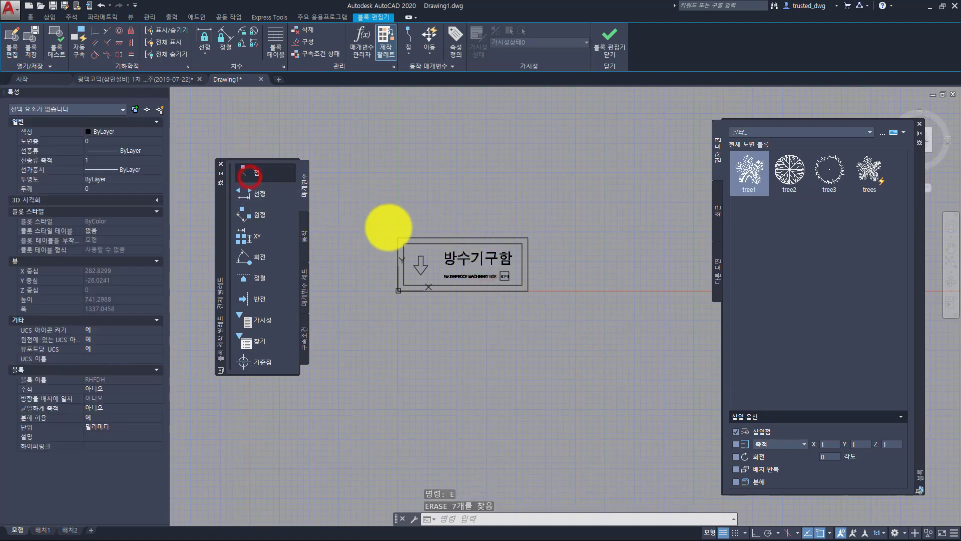
click(395, 235)
click(361, 156)
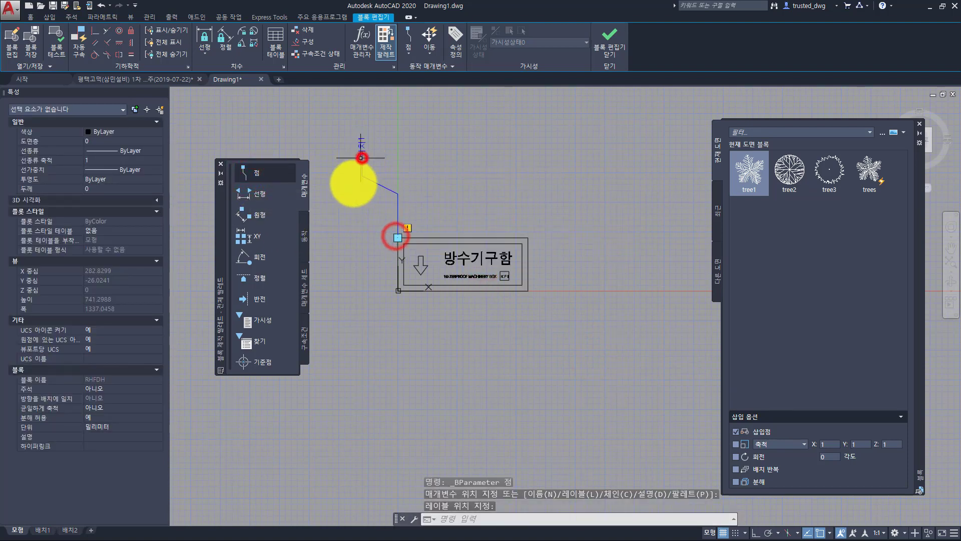
click(260, 281)
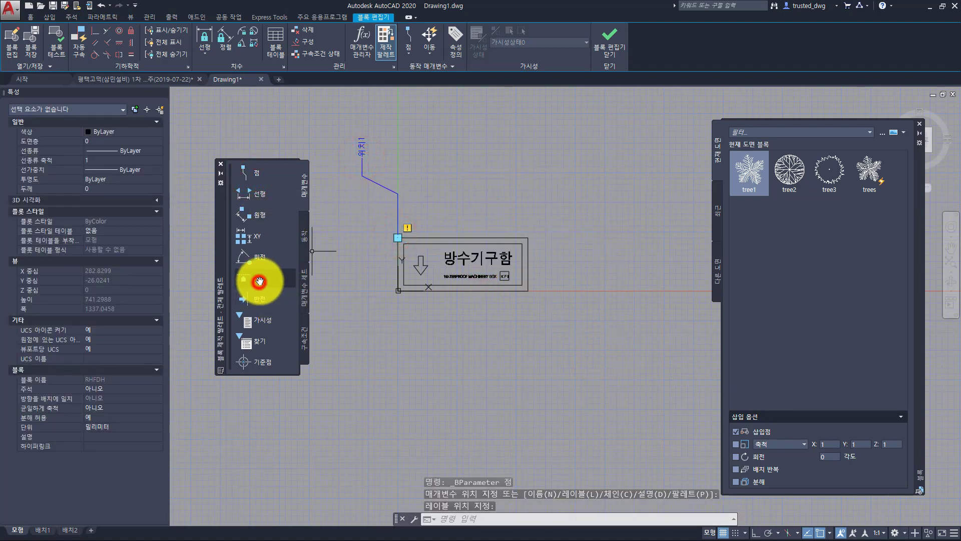
click(463, 237)
click(532, 236)
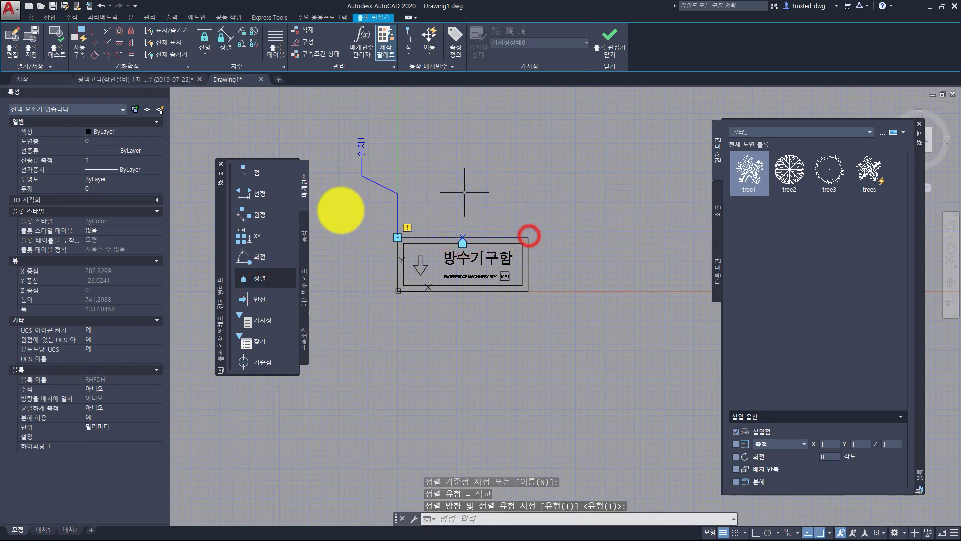
- Add point parameters at the outer frame's upper-right and lower-right corners, with their labels outside the sign
click(254, 173)
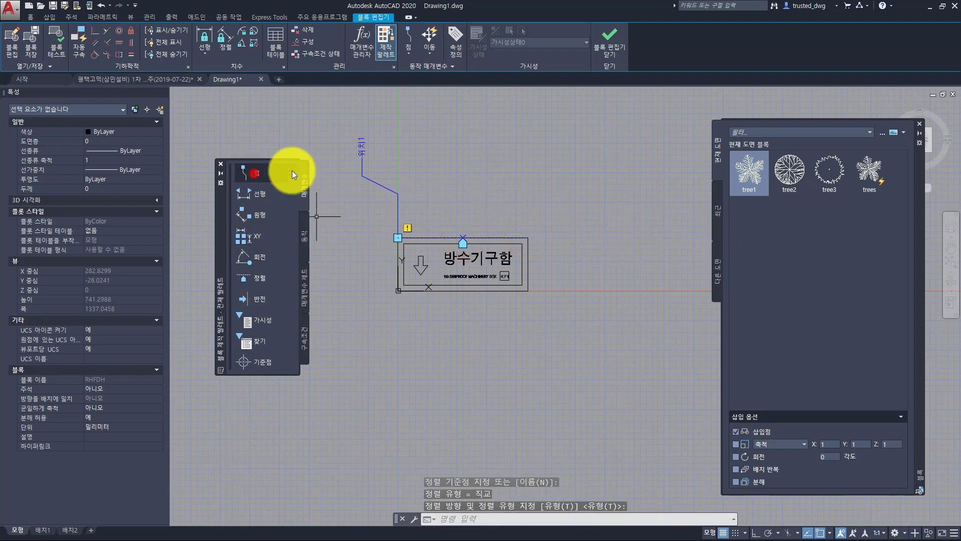
click(528, 237)
click(566, 179)
click(253, 173)
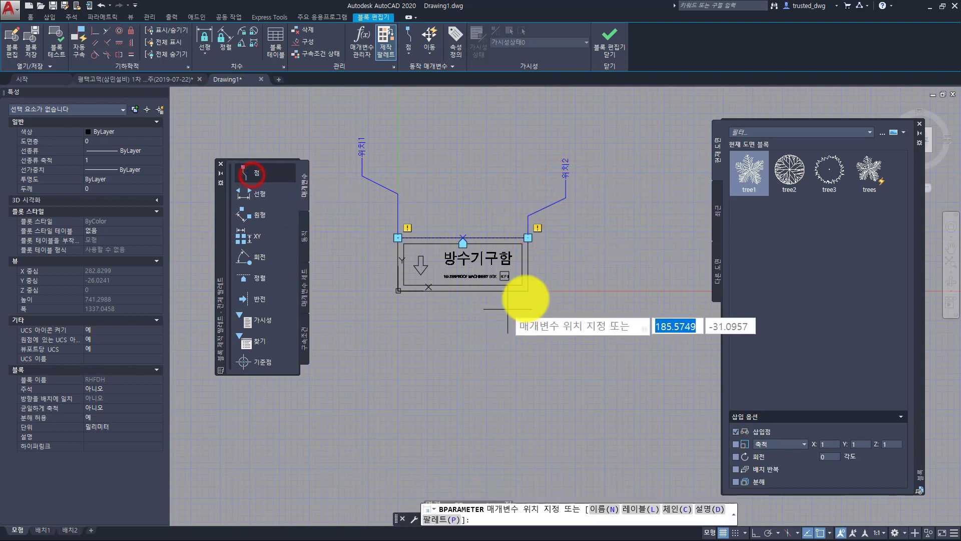
click(530, 290)
click(539, 357)
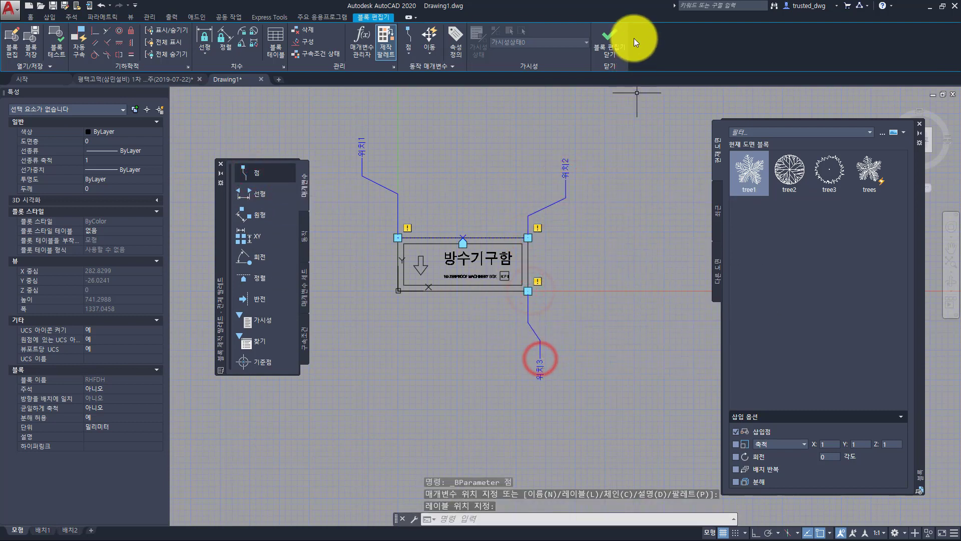
- Close the Block Editor saving the changes, and insert an RHFDH sign in the empty space beside the slanted signs
click(610, 42)
click(484, 272)
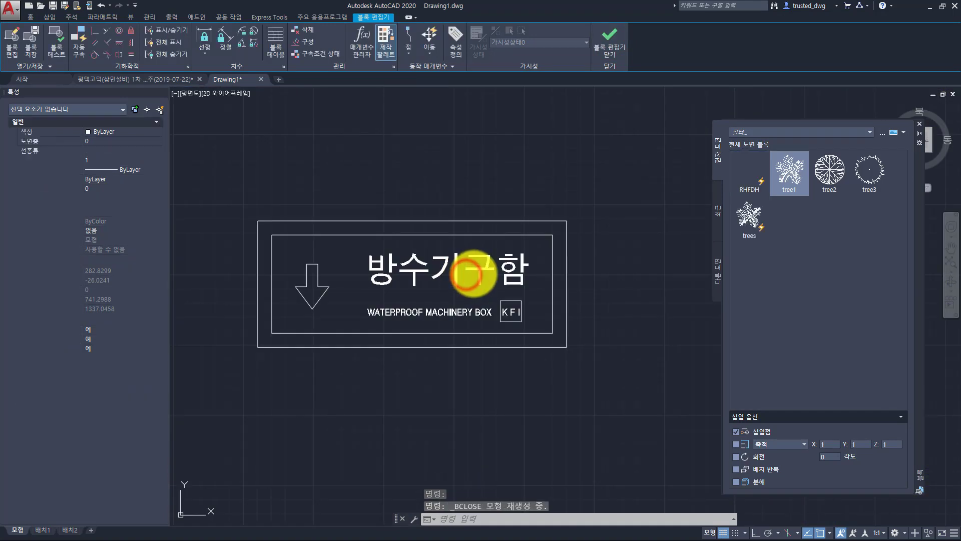
click(746, 185)
middle_drag(469, 185, 455, 379)
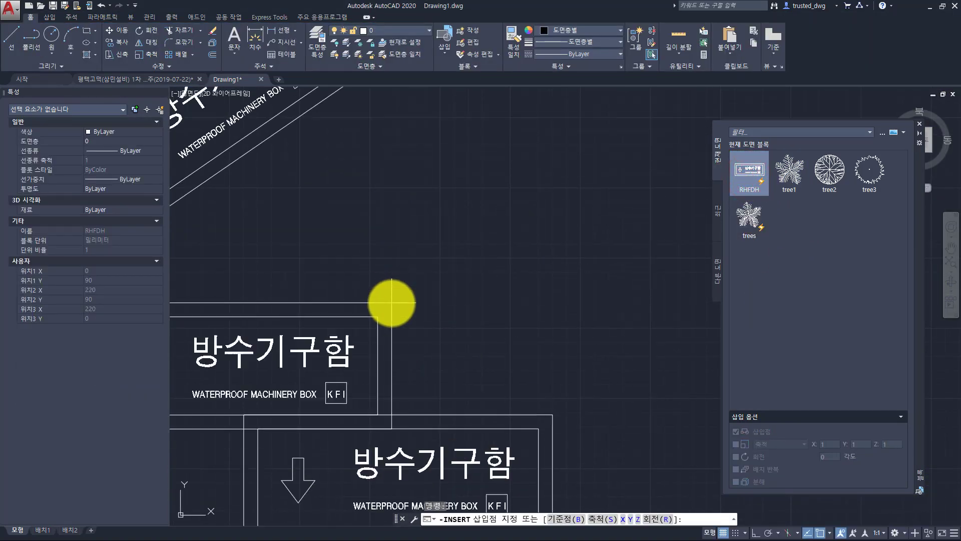
scroll(503, 213, down, 4)
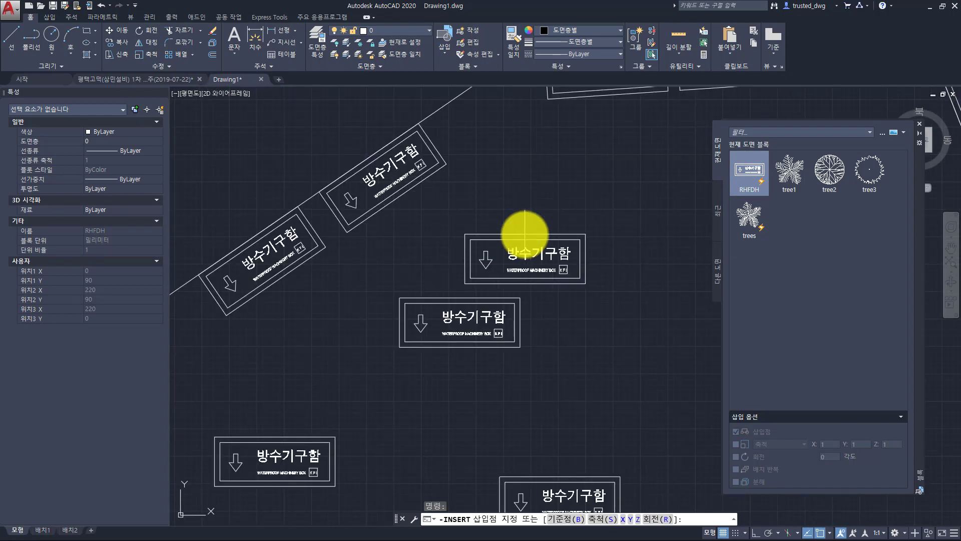
key(Escape)
key(Escape)
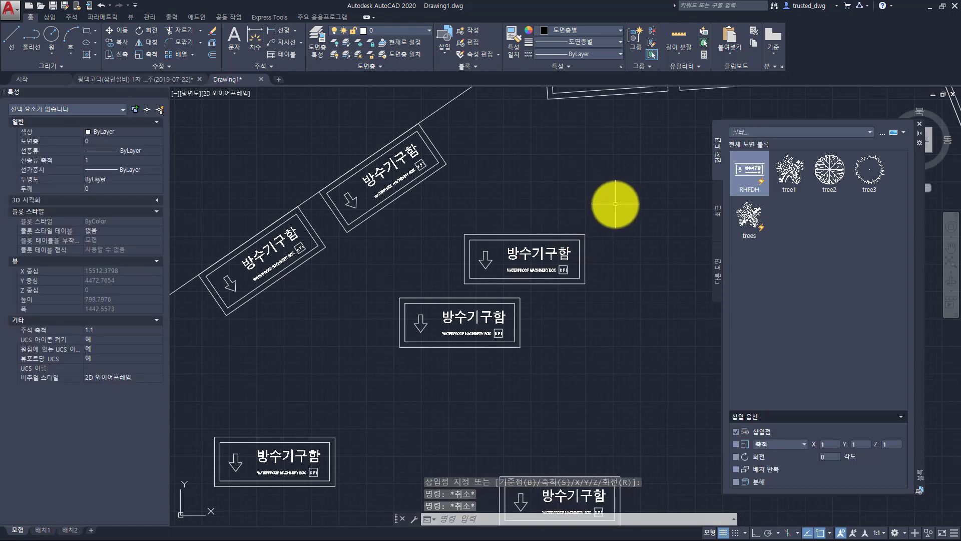